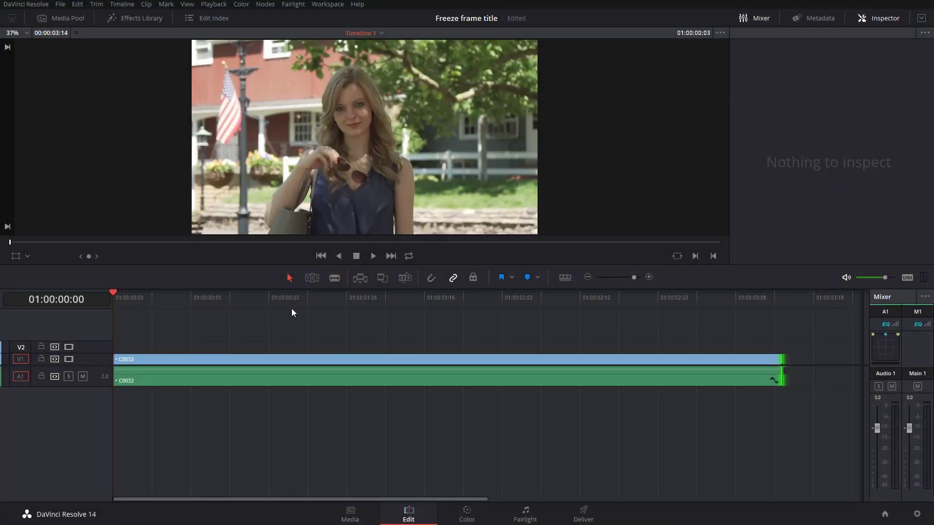
# At 01:00:01:02 on the Color page, raise the blue curve and lower green for pinker tones, then choose Hue Vs Sat.
pyautogui.moveTo(292, 312); pyautogui.dragTo(315, 311)
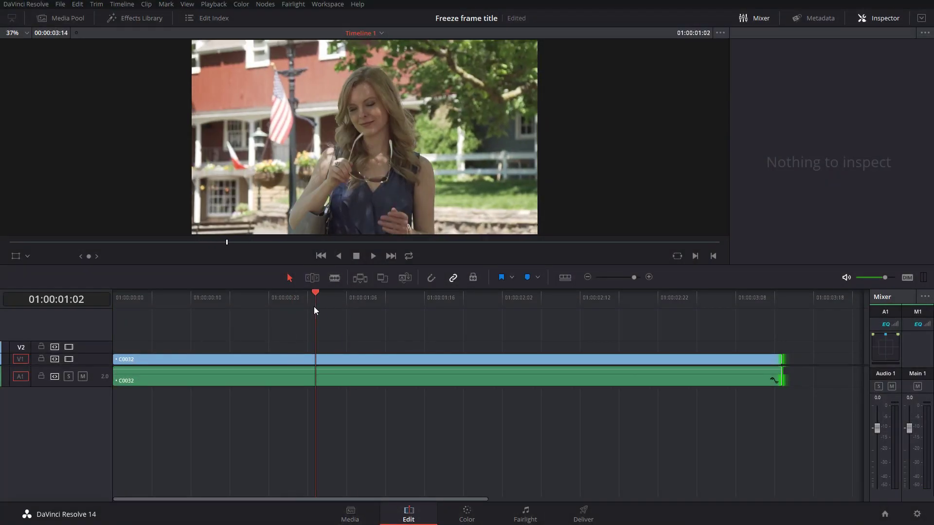
pyautogui.click(467, 516)
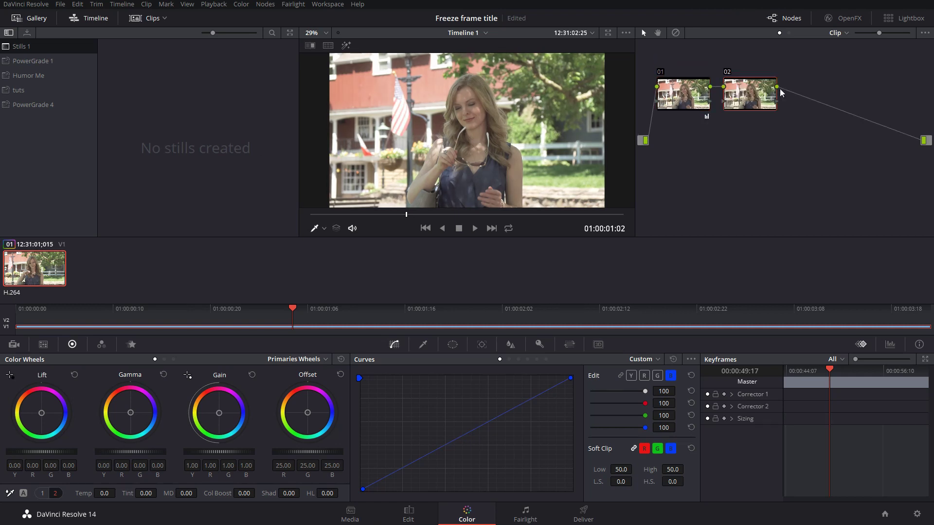
pyautogui.click(502, 404)
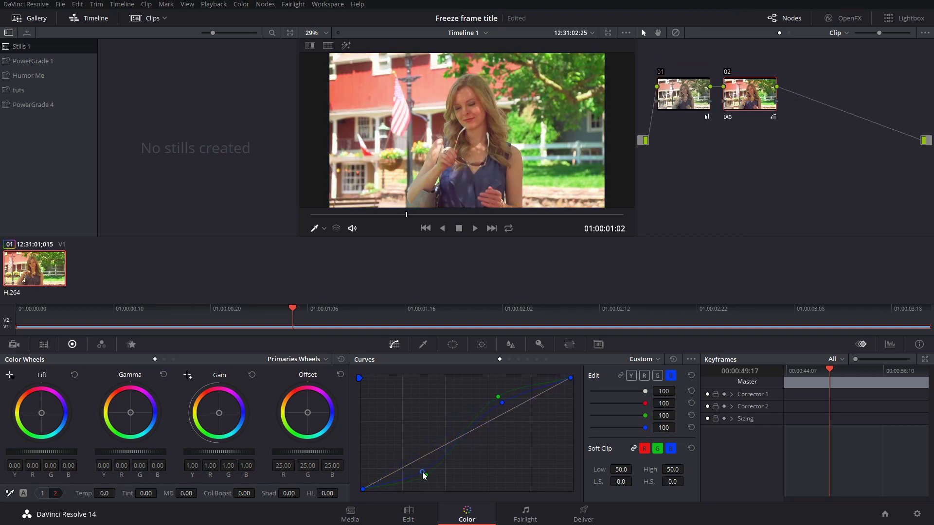
pyautogui.moveTo(498, 397); pyautogui.dragTo(498, 402)
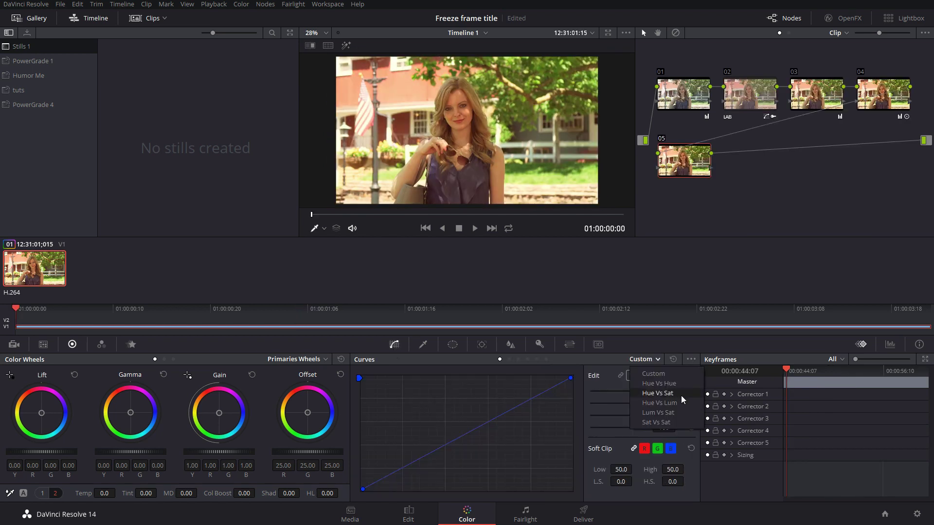
pyautogui.click(683, 400)
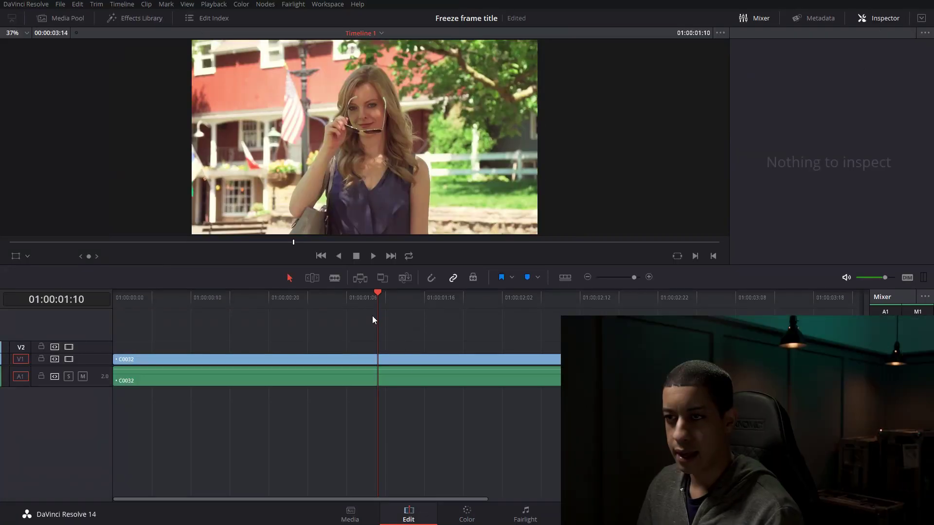
# Split C0032 at 01:00:01:08 and 01:00:01:09, then shift the remainder right to leave a gap.
pyautogui.press('Left')
pyautogui.press('Left')
pyautogui.press('Left')
pyautogui.press('Left')
pyautogui.press('Left')
pyautogui.moveTo(336, 315); pyautogui.dragTo(365, 344)
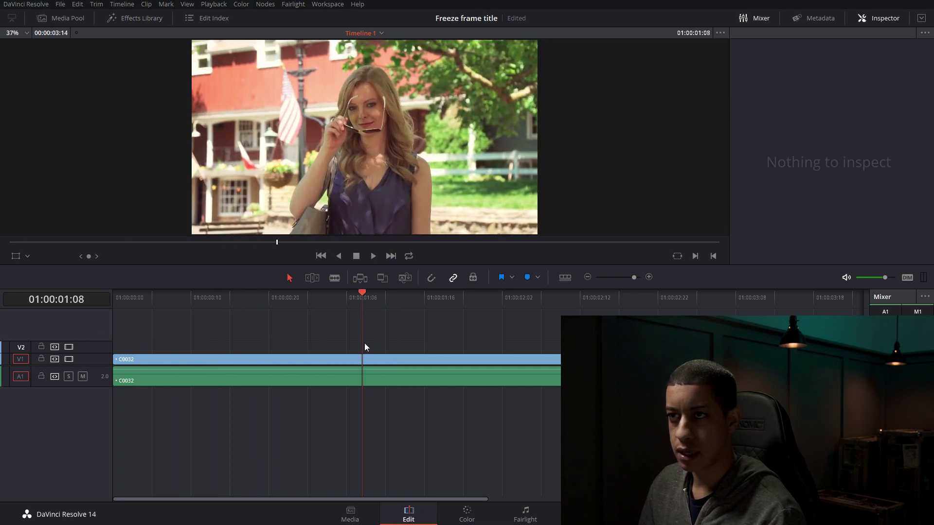
pyautogui.hotkey('ctrl', 'b')
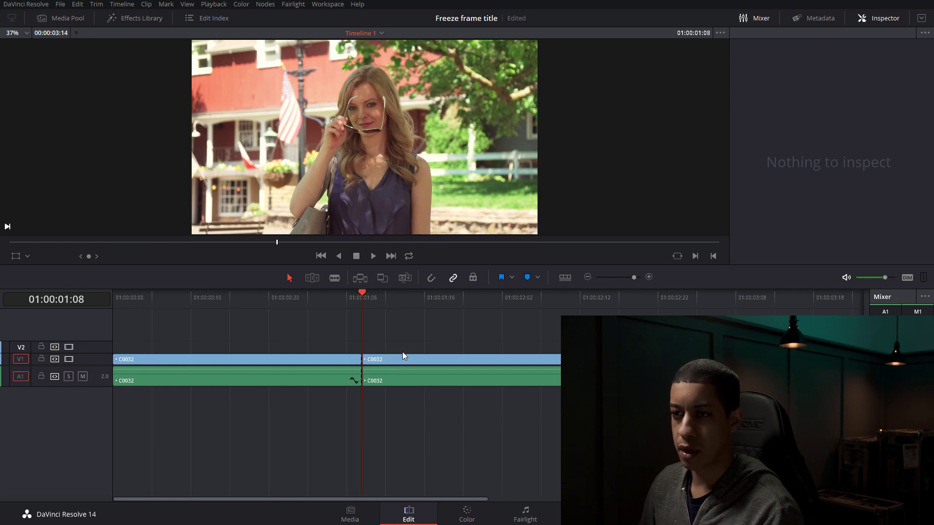
pyautogui.press('Right')
pyautogui.hotkey('ctrl', 'b')
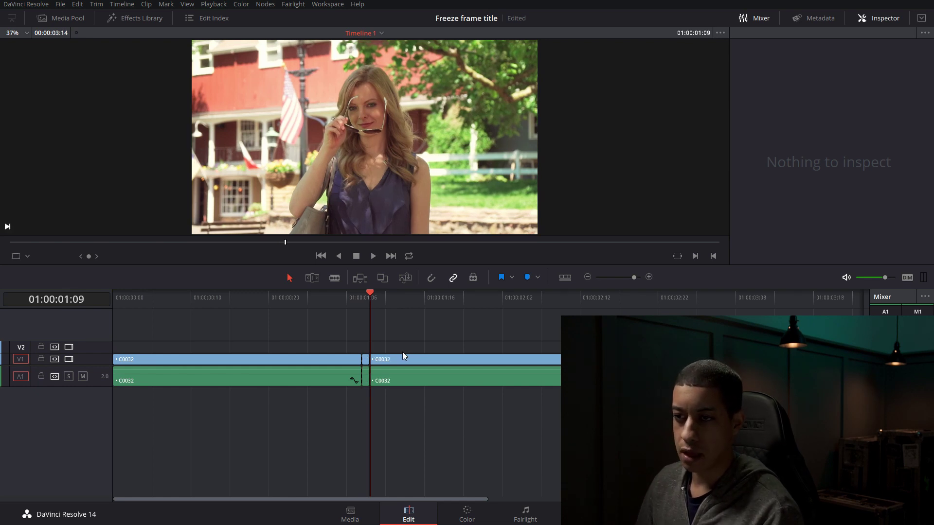
pyautogui.moveTo(495, 362); pyautogui.dragTo(557, 362)
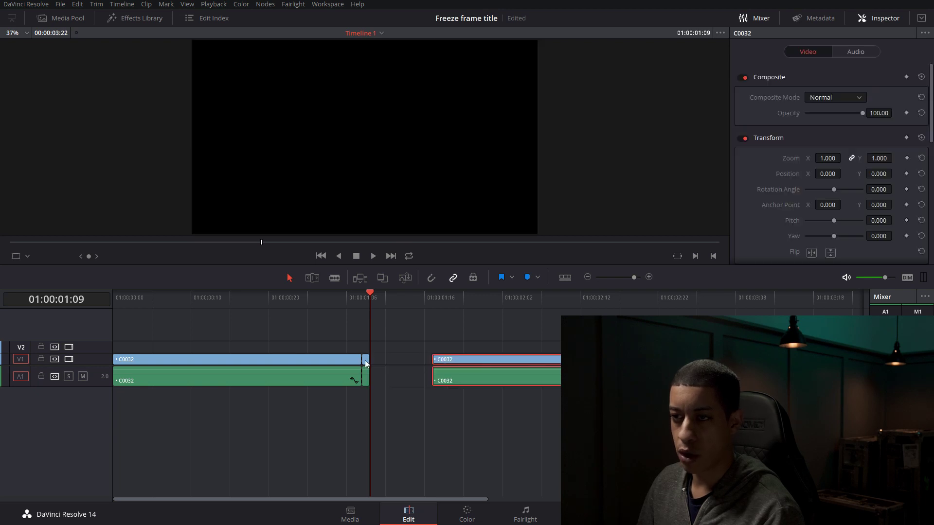
pyautogui.click(366, 363)
# Apply Freeze frame to the one-frame clip through Change Clip Speed.
pyautogui.rightClick(365, 364)
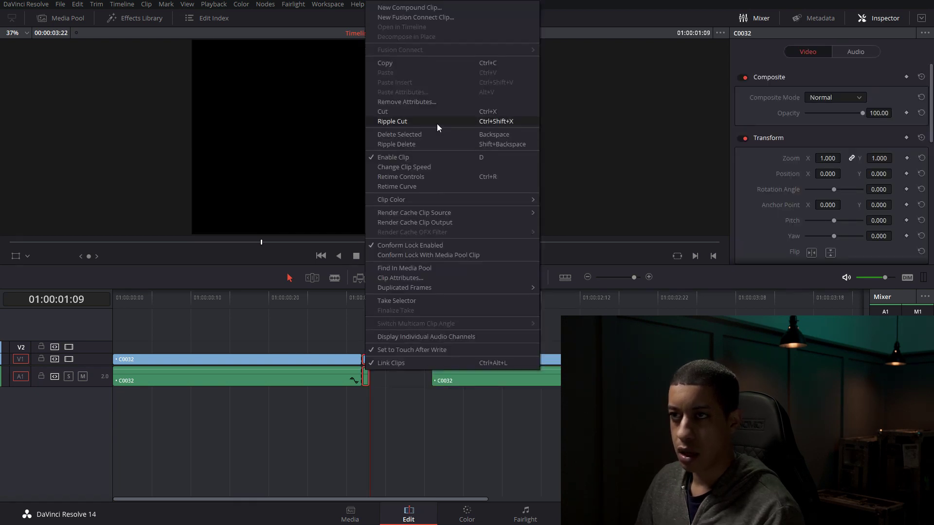
pyautogui.click(433, 167)
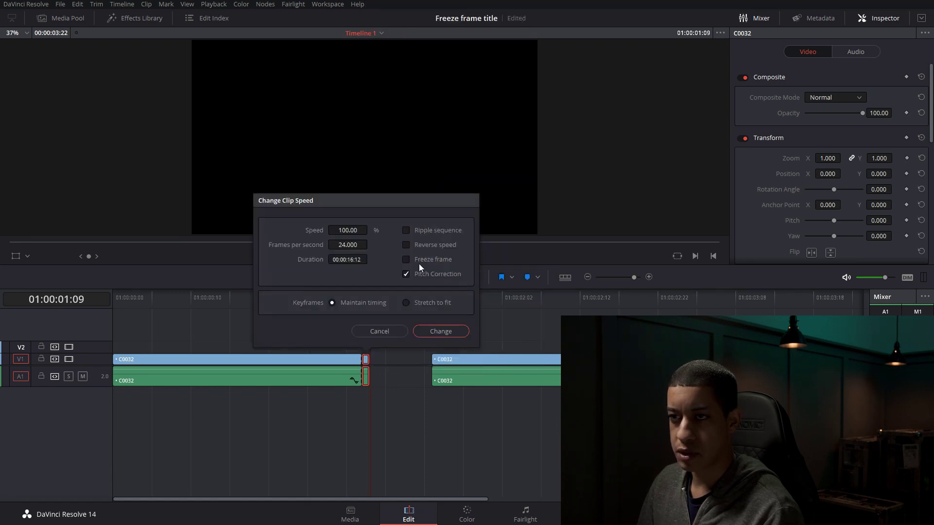
pyautogui.click(425, 260)
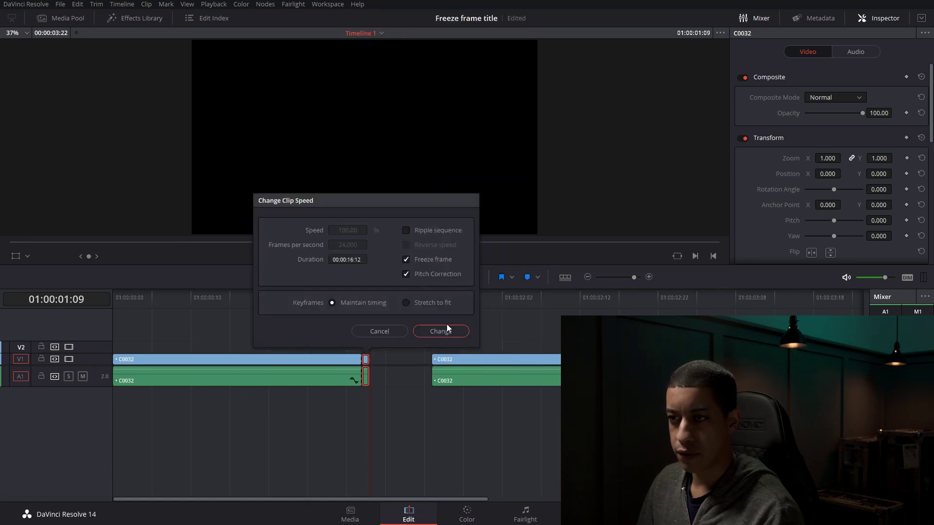
pyautogui.click(443, 331)
# Stretch the freeze-frame clip's right edge so it lasts longer on the timeline.
pyautogui.click(649, 277)
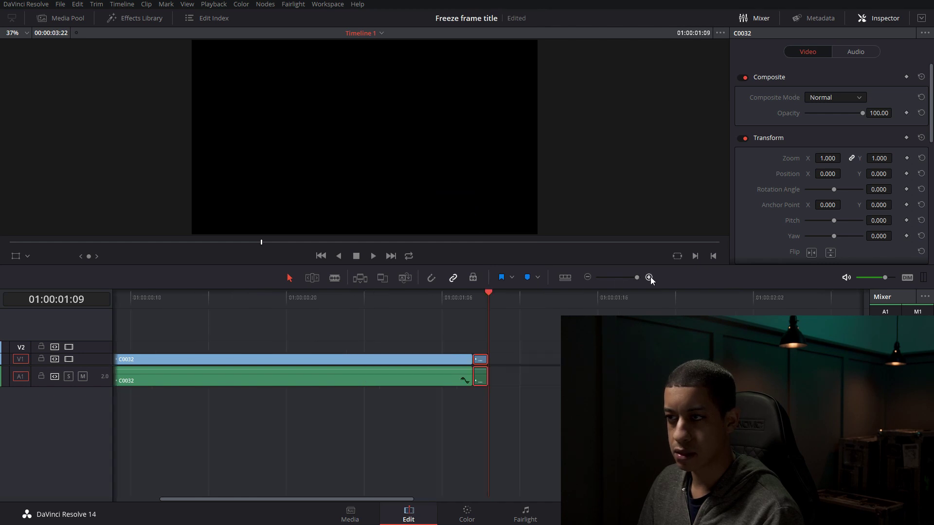
pyautogui.moveTo(486, 359); pyautogui.dragTo(613, 341)
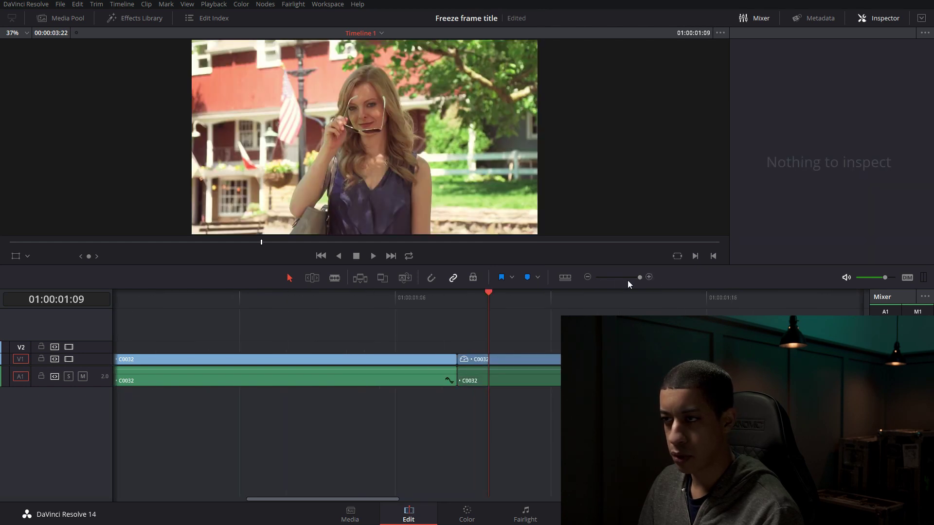
pyautogui.click(588, 277)
pyautogui.press('Right')
pyautogui.press('Right')
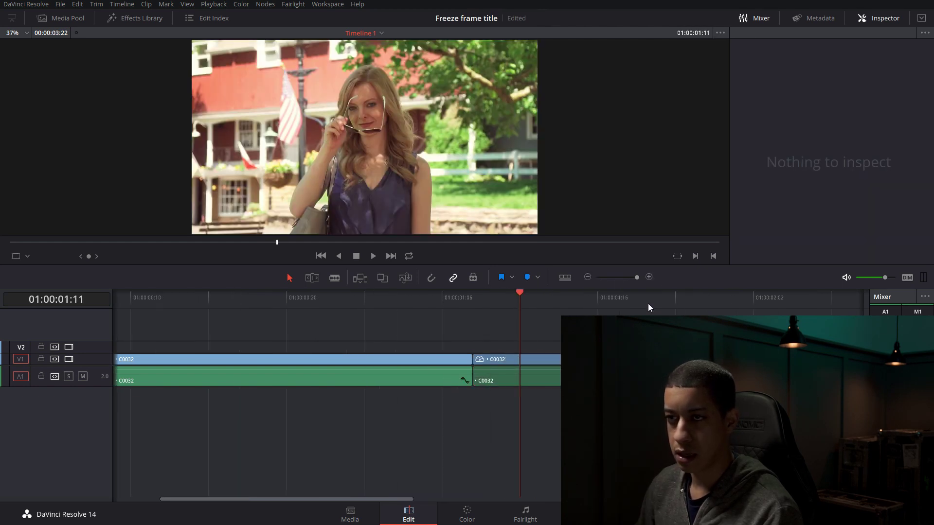
pyautogui.press('Left')
pyautogui.press('Left')
pyautogui.press('Left')
# Extend the freeze frame out to about 01:00:02:22.
pyautogui.click(587, 277)
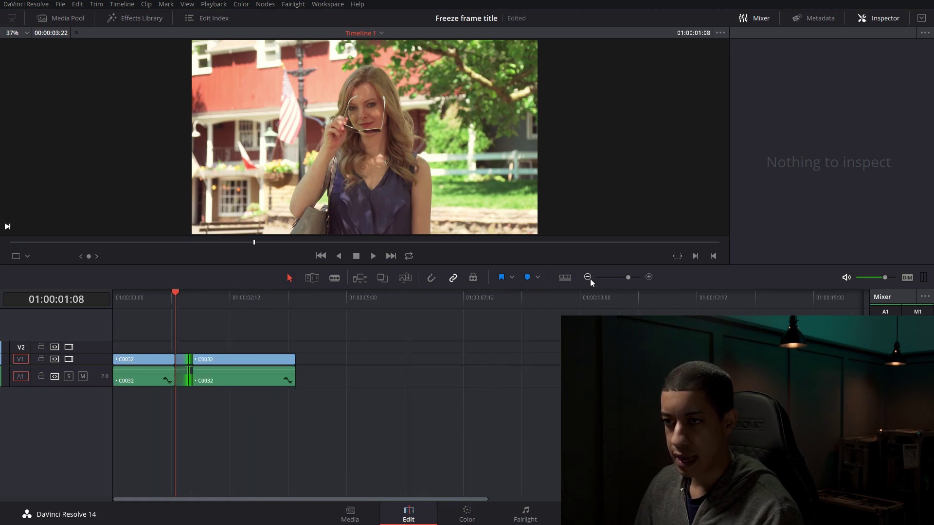
pyautogui.moveTo(277, 365); pyautogui.dragTo(313, 366)
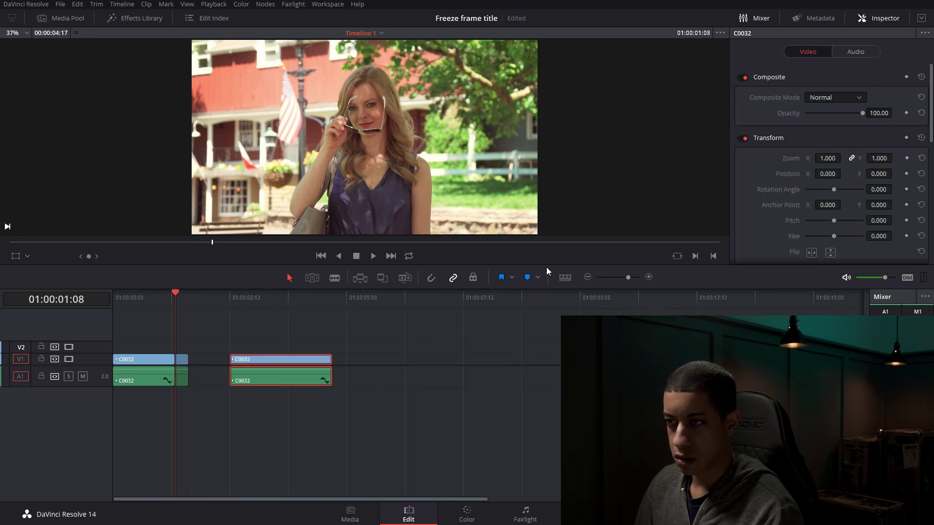
pyautogui.click(649, 277)
pyautogui.click(649, 277)
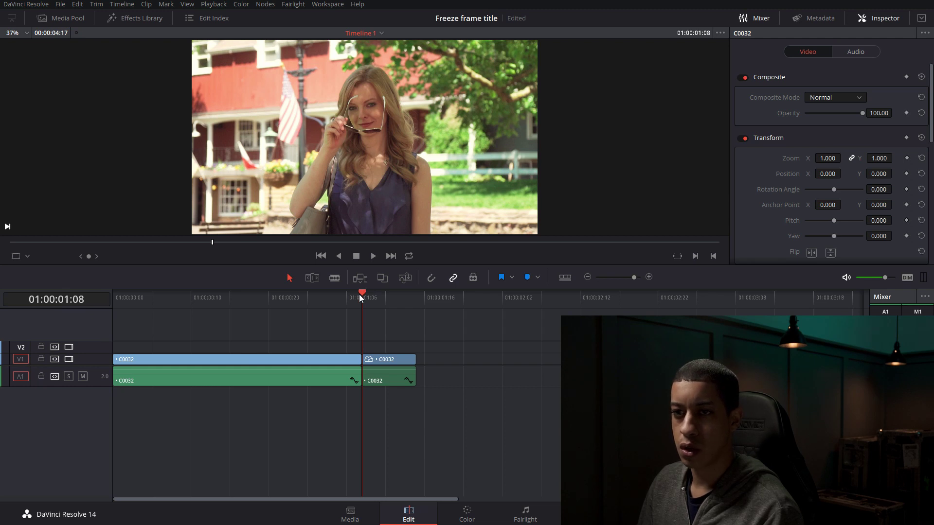
pyautogui.moveTo(360, 294); pyautogui.dragTo(548, 306)
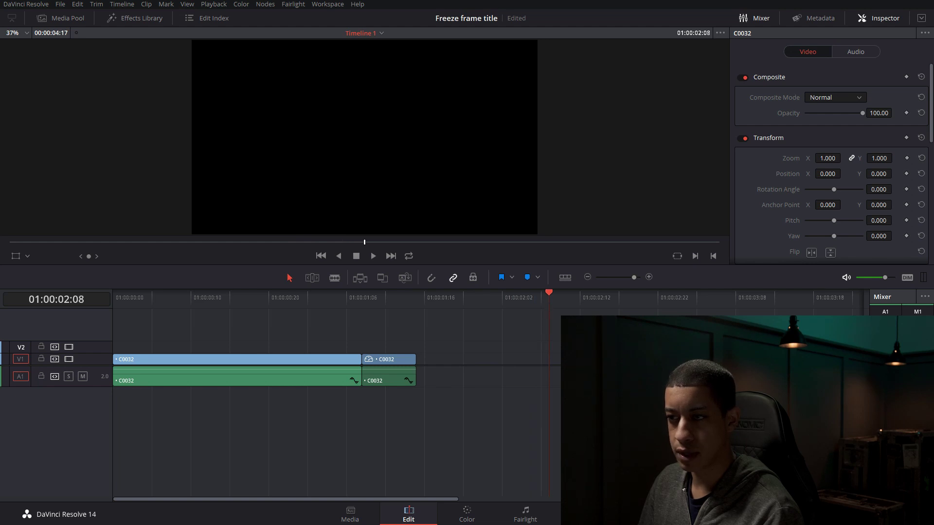
pyautogui.moveTo(415, 366); pyautogui.dragTo(549, 368)
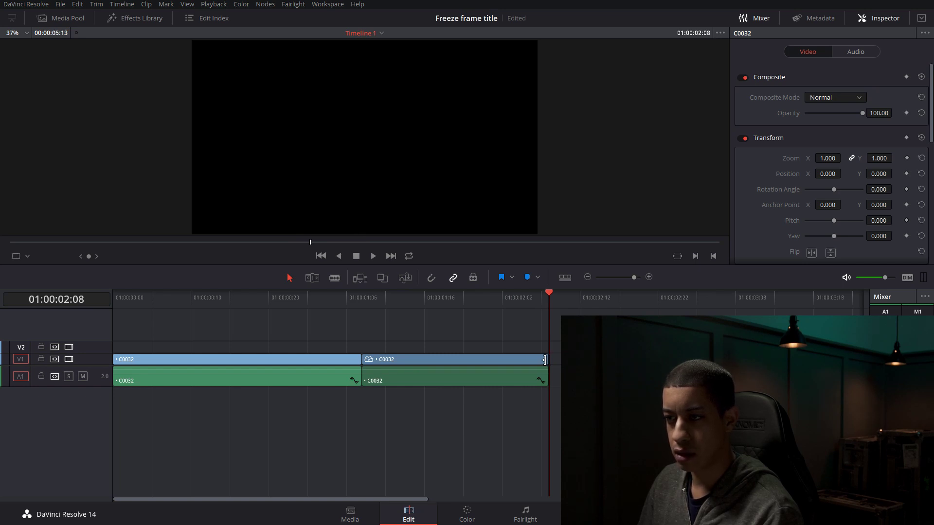
pyautogui.moveTo(544, 360); pyautogui.dragTo(569, 360)
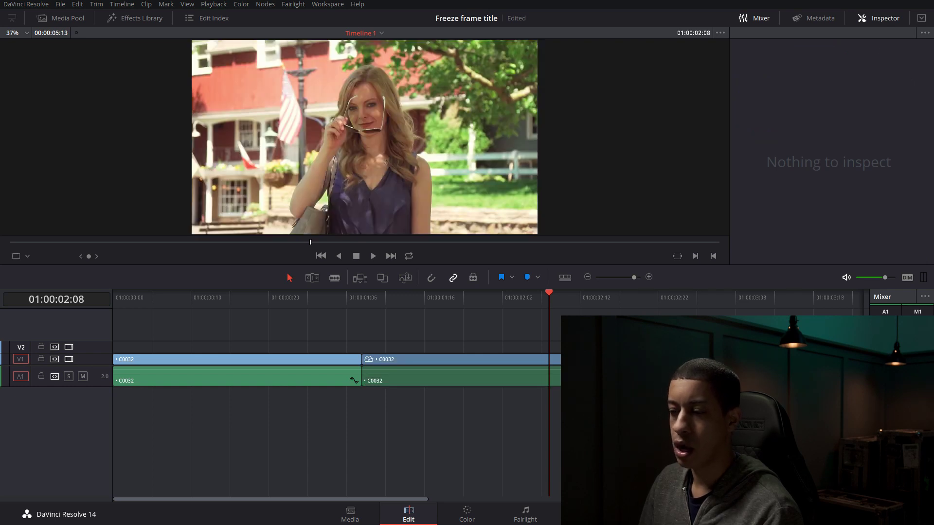
# Slide the following C0032 clip left to butt against the freeze frame, then play back the edit.
pyautogui.click(736, 305)
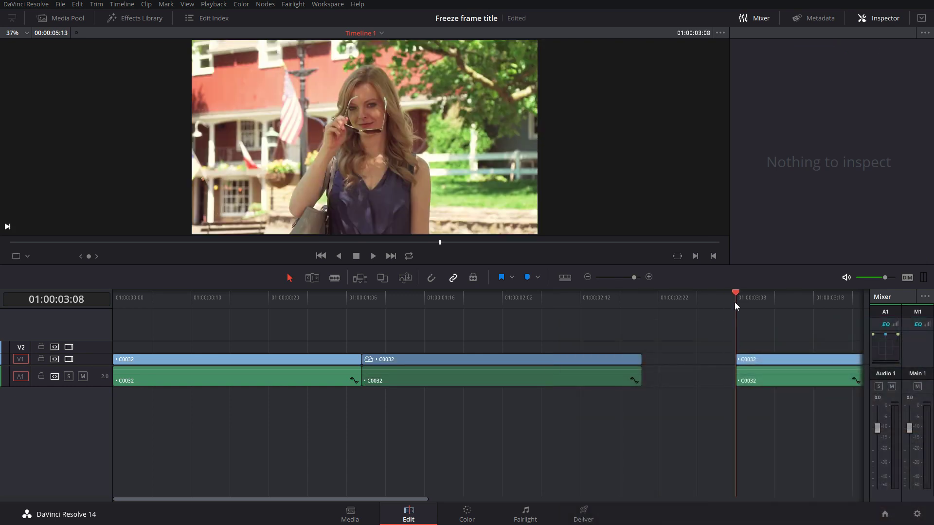
pyautogui.moveTo(782, 360); pyautogui.dragTo(656, 358)
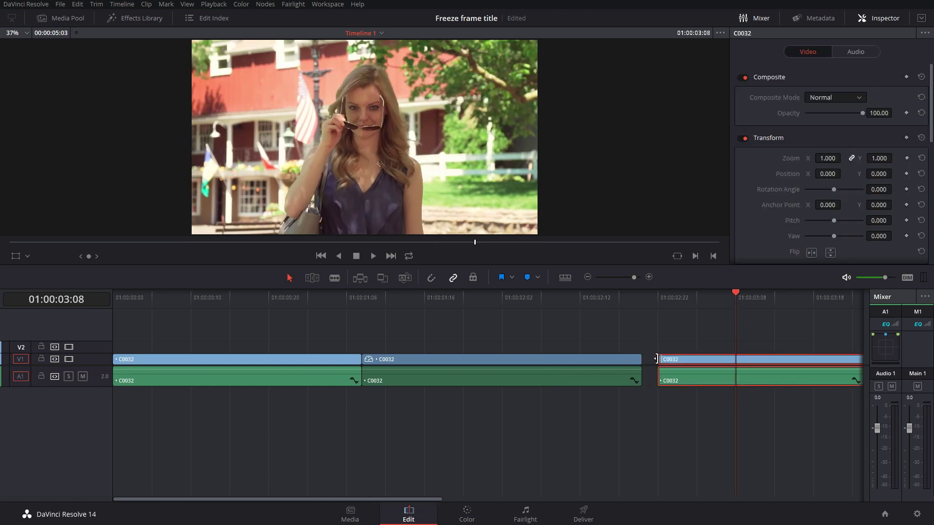
pyautogui.moveTo(790, 361); pyautogui.dragTo(775, 364)
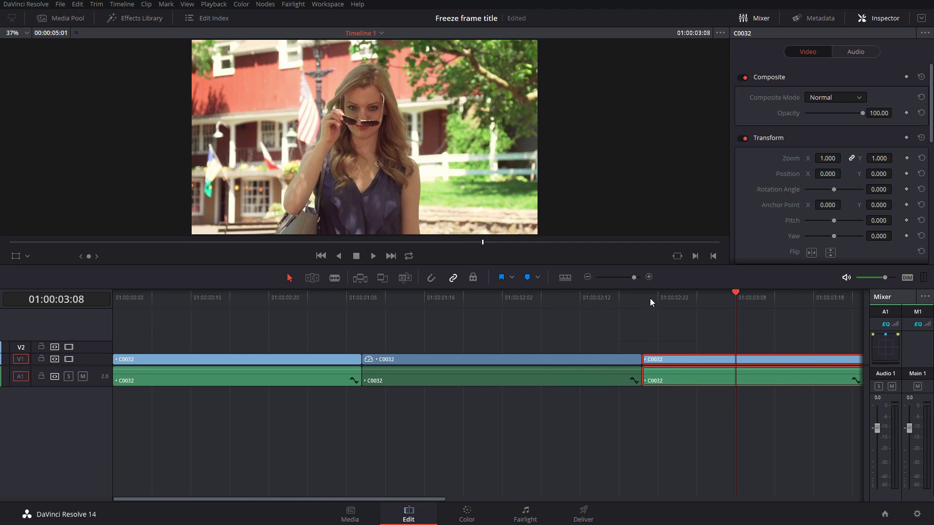
pyautogui.moveTo(650, 298); pyautogui.dragTo(232, 297)
pyautogui.press('space')
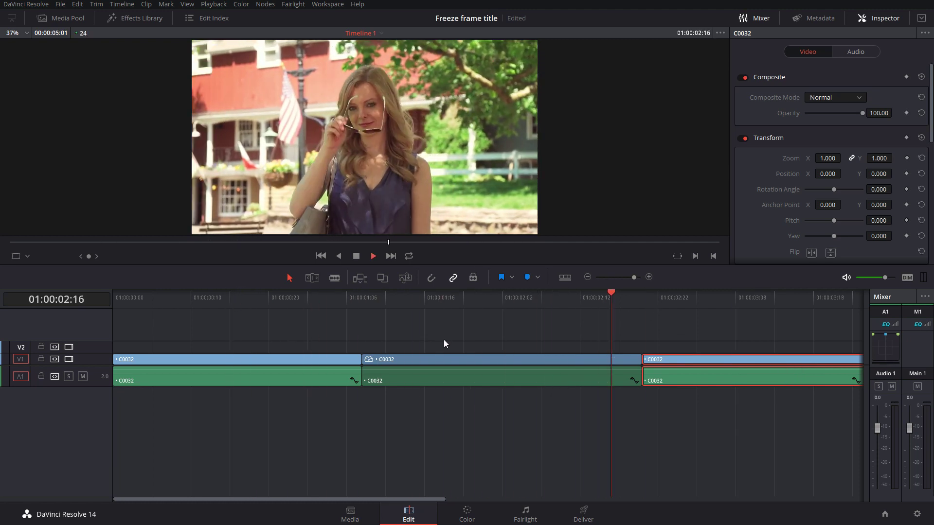
pyautogui.press('space')
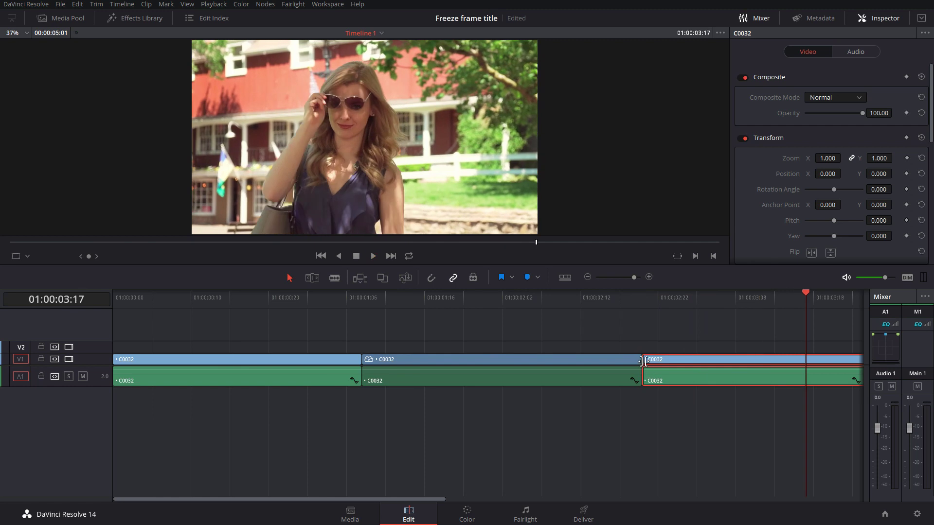
pyautogui.click(334, 309)
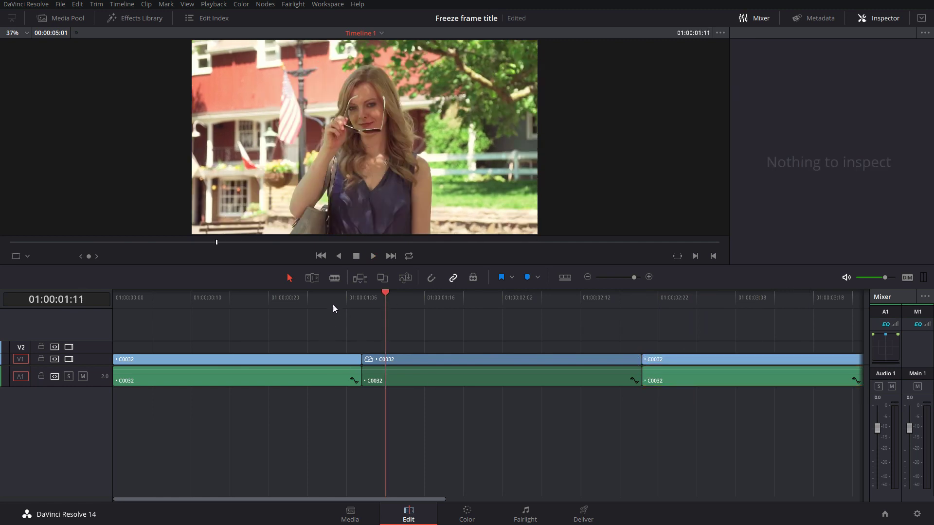
# Turn the freeze frame at 01:00:01:12 into a Fusion Connect clip named Fusion Clip 3.
pyautogui.moveTo(533, 303); pyautogui.dragTo(393, 307)
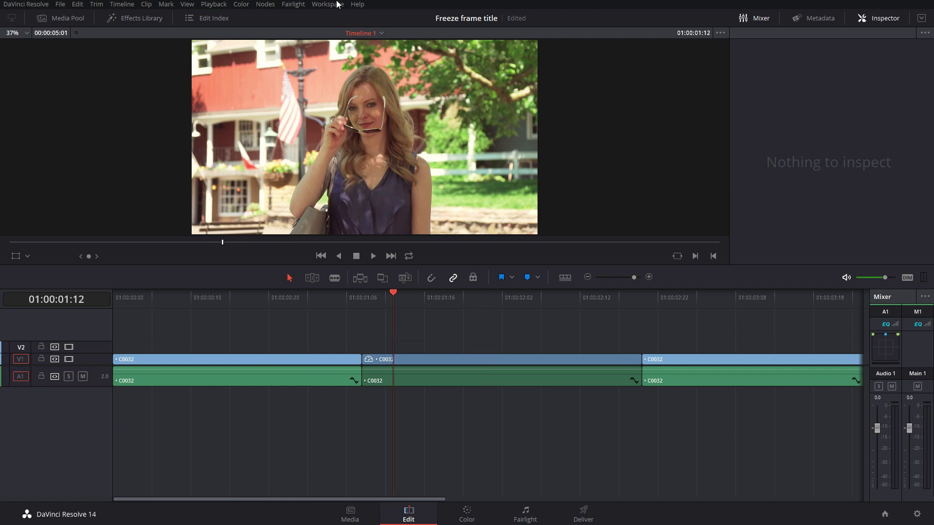
pyautogui.click(486, 359)
pyautogui.rightClick(485, 359)
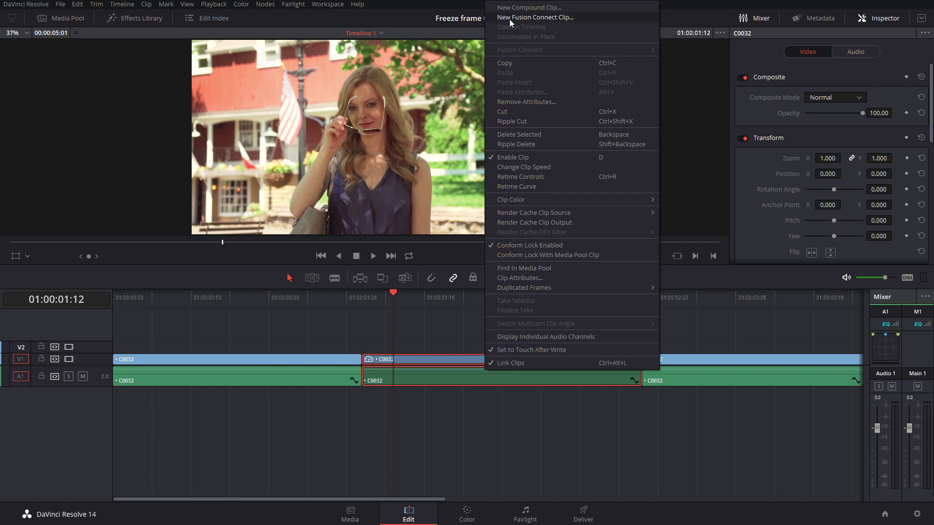
pyautogui.click(564, 18)
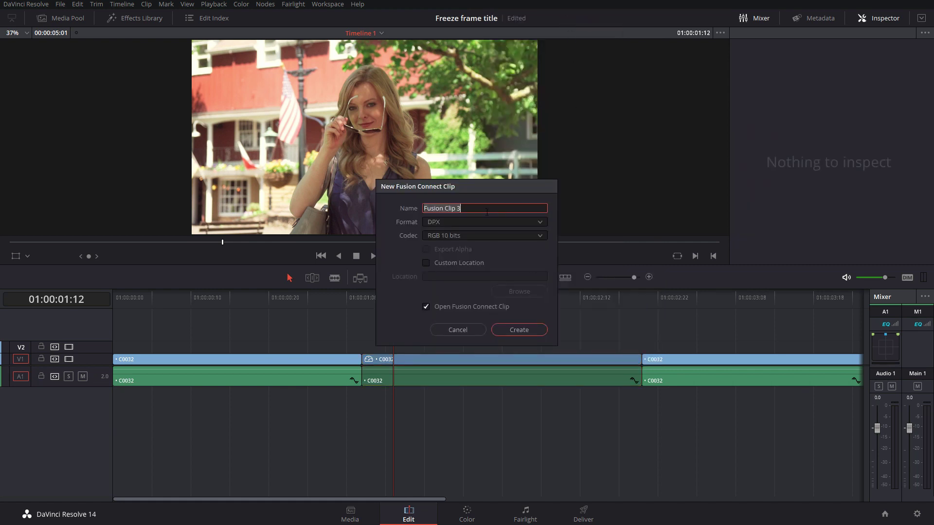
pyautogui.click(520, 330)
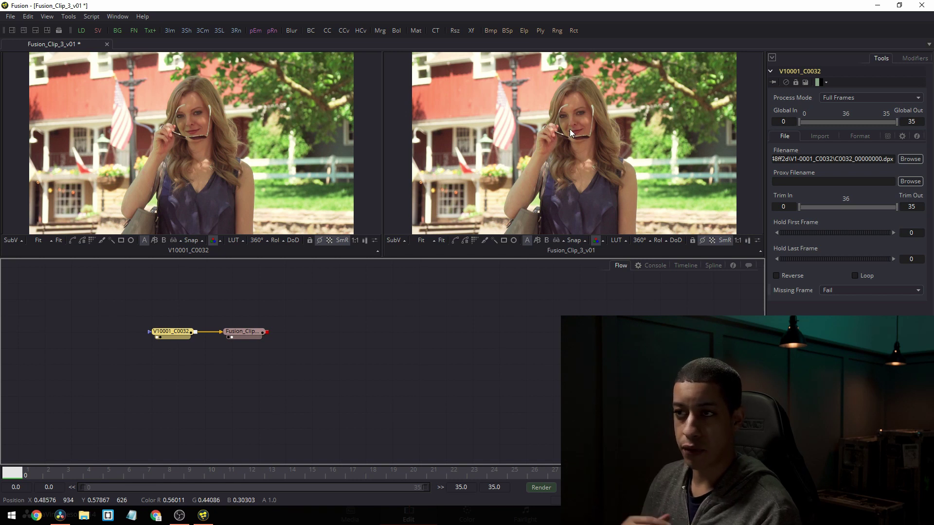
# Paste a second copy of the V10001_C0032 loader with a Merge1 node into the flow.
pyautogui.click(180, 308)
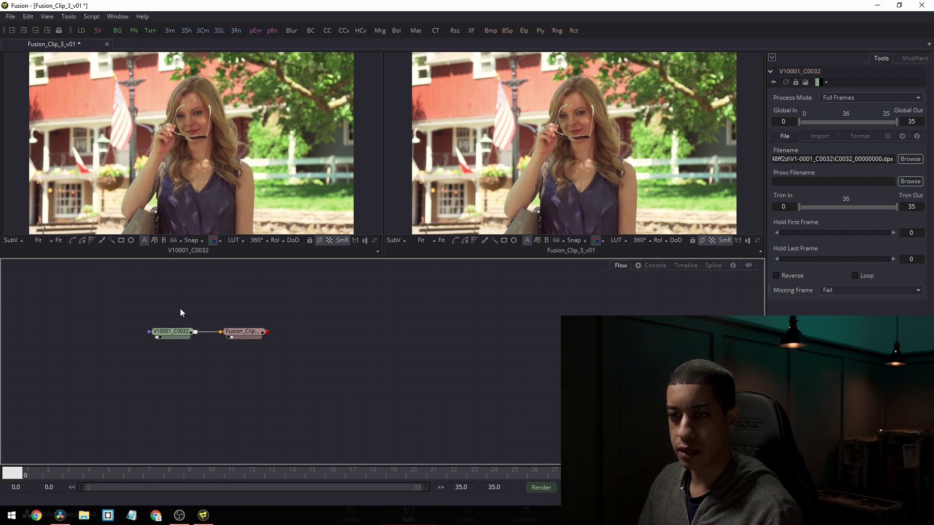
pyautogui.click(175, 329)
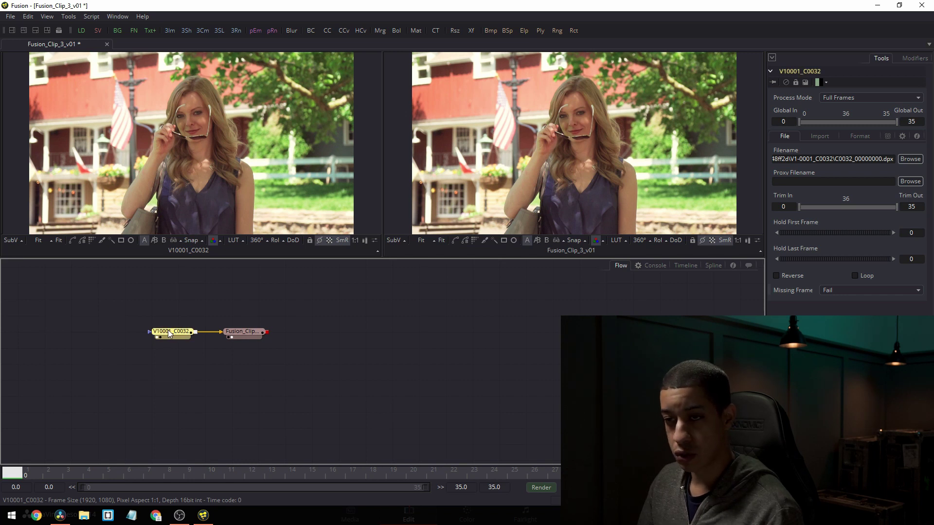
pyautogui.moveTo(237, 333); pyautogui.dragTo(248, 366)
pyautogui.hotkey('ctrl', 'v')
pyautogui.moveTo(277, 336); pyautogui.dragTo(310, 327)
pyautogui.moveTo(186, 352); pyautogui.dragTo(181, 387)
# Wire both loaders into Merge1 and Merge1 into the Fusion_Clip output.
pyautogui.click(181, 388)
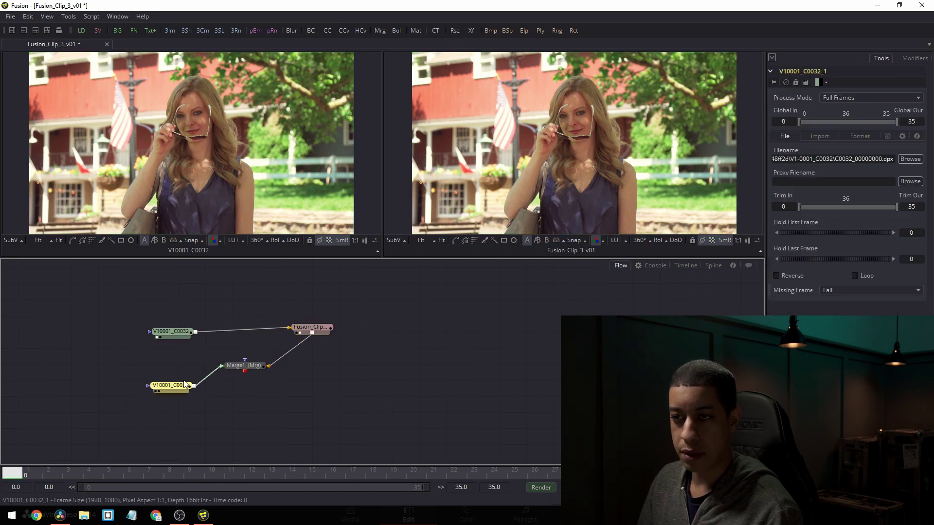
pyautogui.click(249, 378)
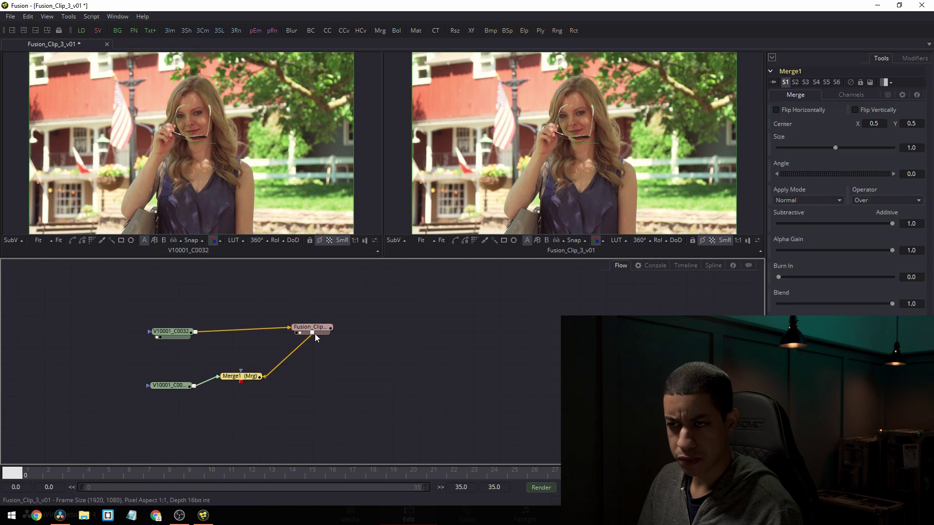
pyautogui.moveTo(311, 328); pyautogui.dragTo(355, 324)
pyautogui.moveTo(254, 380); pyautogui.dragTo(251, 369)
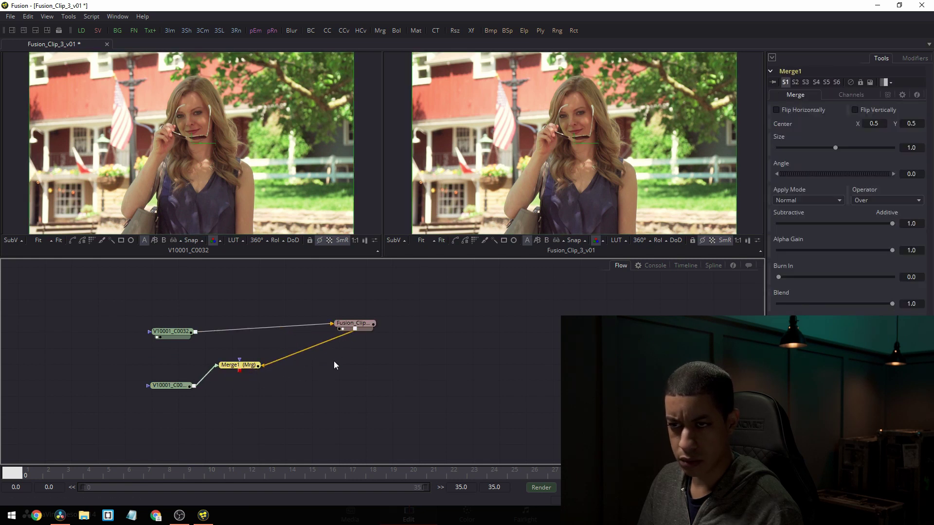
pyautogui.moveTo(310, 328); pyautogui.dragTo(316, 326)
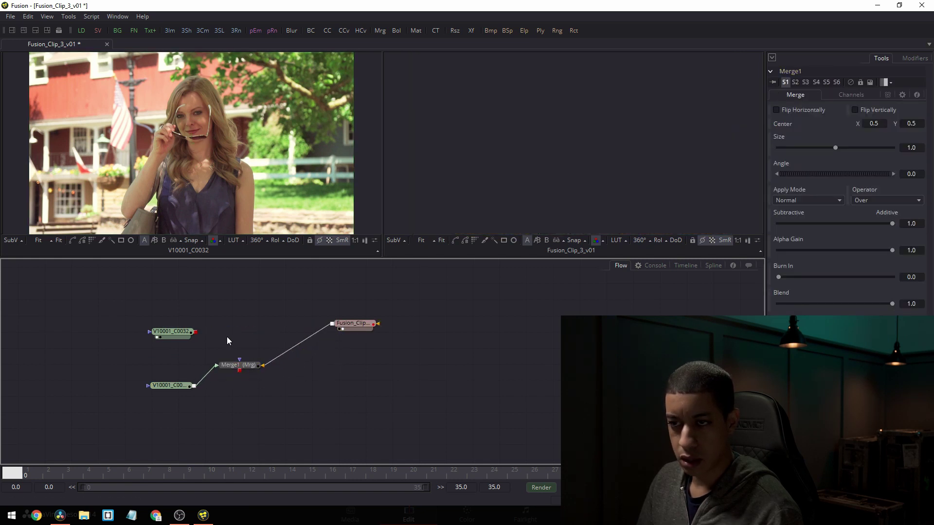
pyautogui.moveTo(278, 357); pyautogui.dragTo(393, 324)
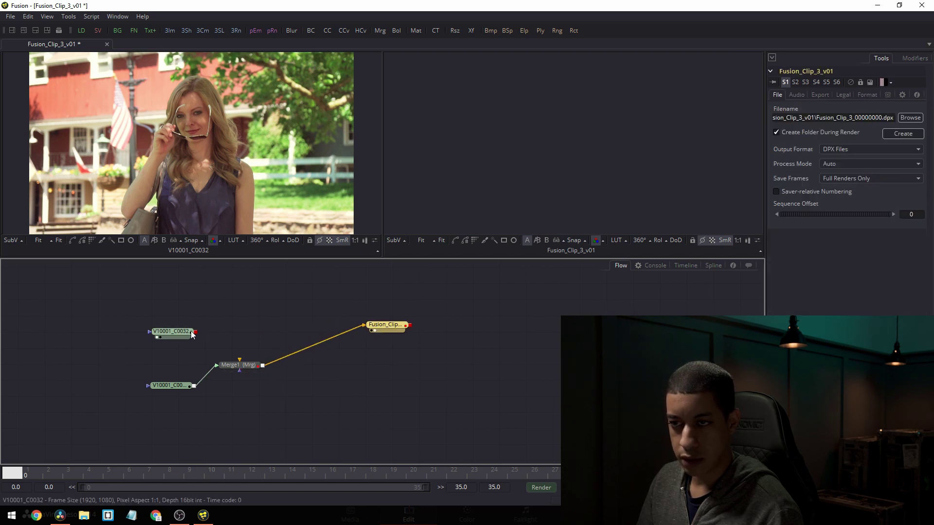
pyautogui.moveTo(242, 375); pyautogui.dragTo(276, 359)
# Rearrange the loaders, Merge1 and Fusion_Clip output into a tidy layout.
pyautogui.moveTo(164, 383); pyautogui.dragTo(154, 384)
pyautogui.moveTo(174, 333); pyautogui.dragTo(162, 308)
pyautogui.moveTo(393, 325); pyautogui.dragTo(608, 350)
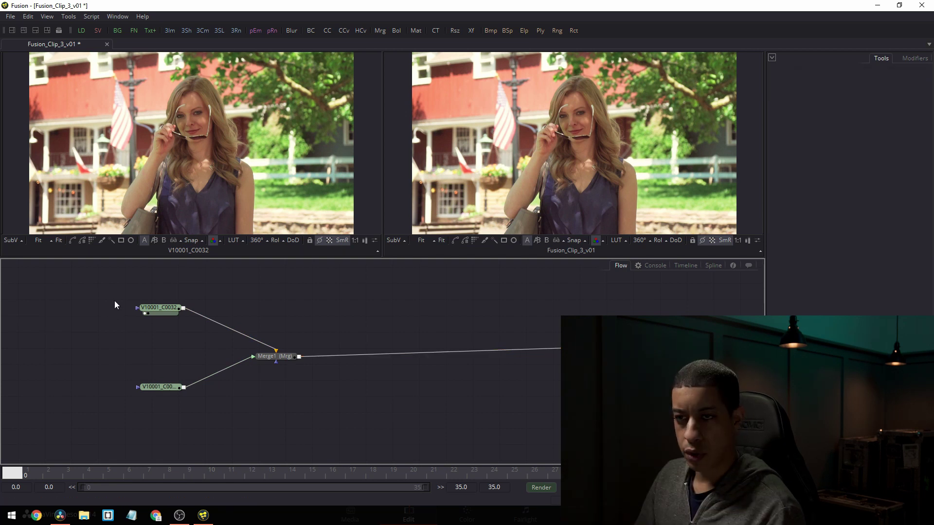
pyautogui.moveTo(157, 309); pyautogui.dragTo(239, 424)
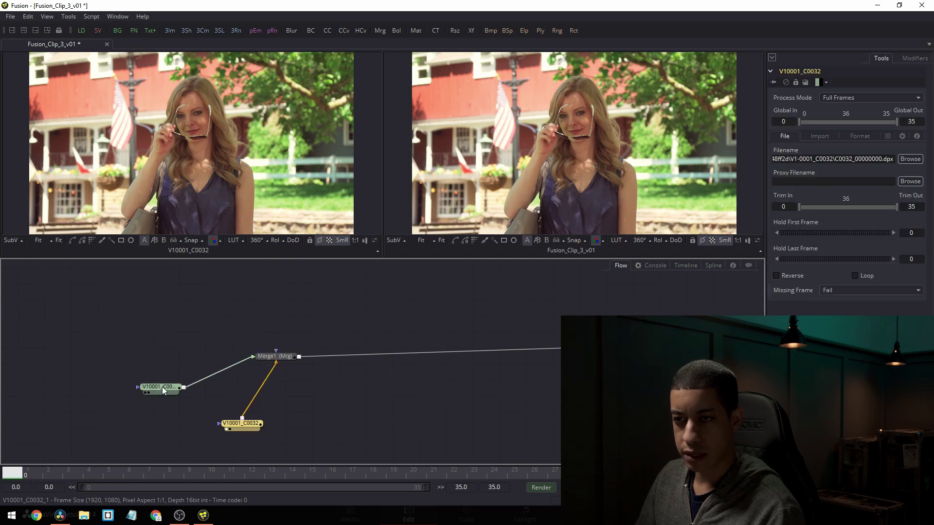
pyautogui.moveTo(159, 386); pyautogui.dragTo(139, 328)
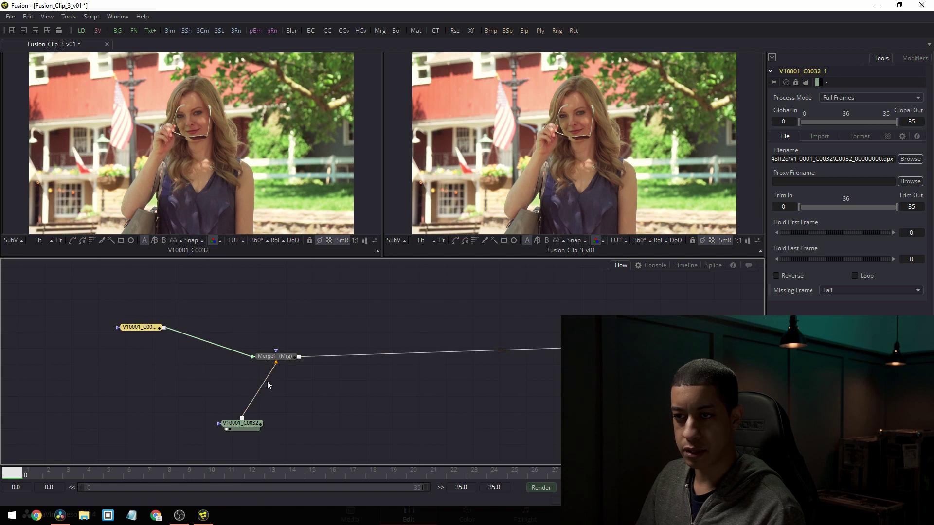
pyautogui.moveTo(282, 361); pyautogui.dragTo(322, 358)
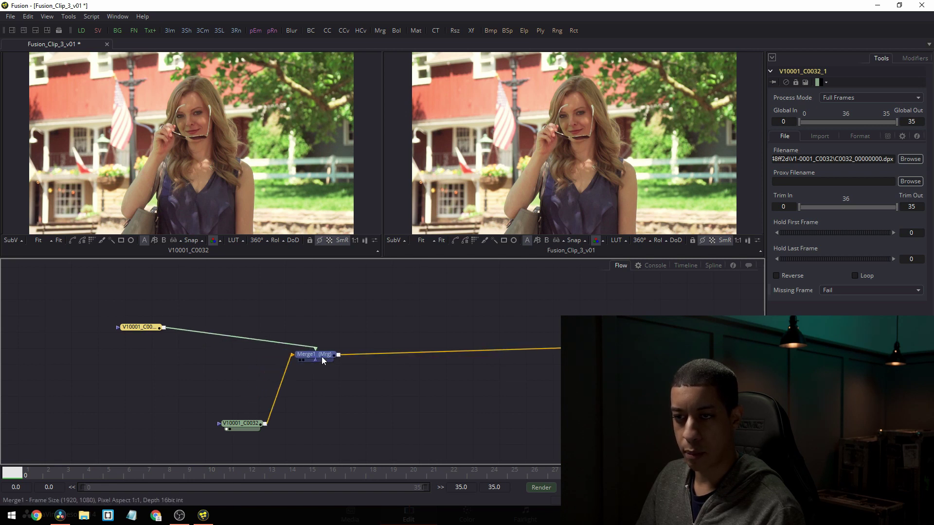
pyautogui.moveTo(240, 425); pyautogui.dragTo(146, 412)
pyautogui.moveTo(144, 327); pyautogui.dragTo(136, 297)
pyautogui.moveTo(142, 408); pyautogui.dragTo(117, 405)
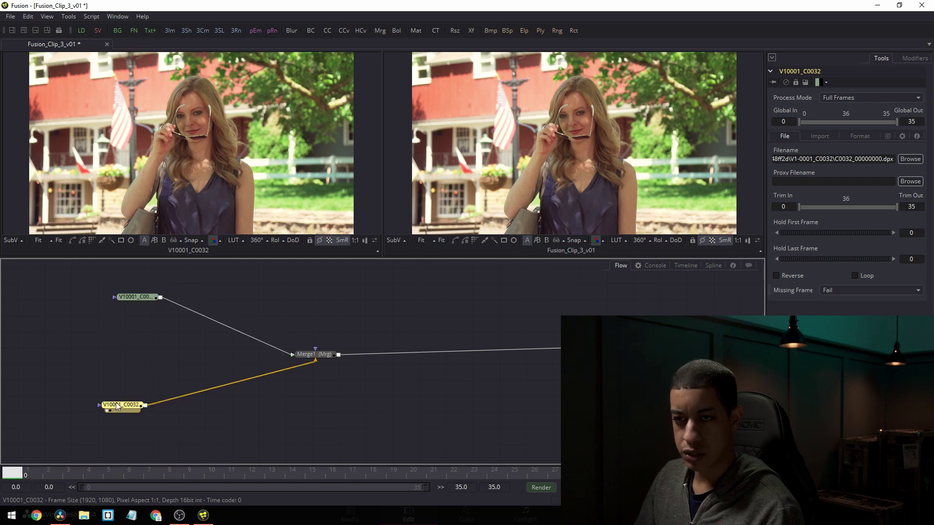
pyautogui.rightClick(149, 369)
# Insert a ColorCorrector1 node between the lower V10001_C0032 loader and Merge1.
pyautogui.moveTo(202, 184)
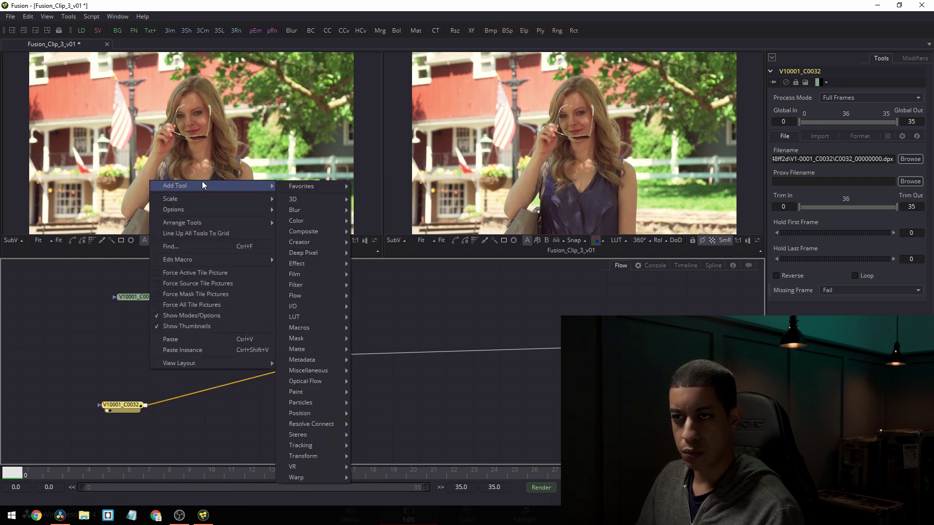
pyautogui.moveTo(320, 220)
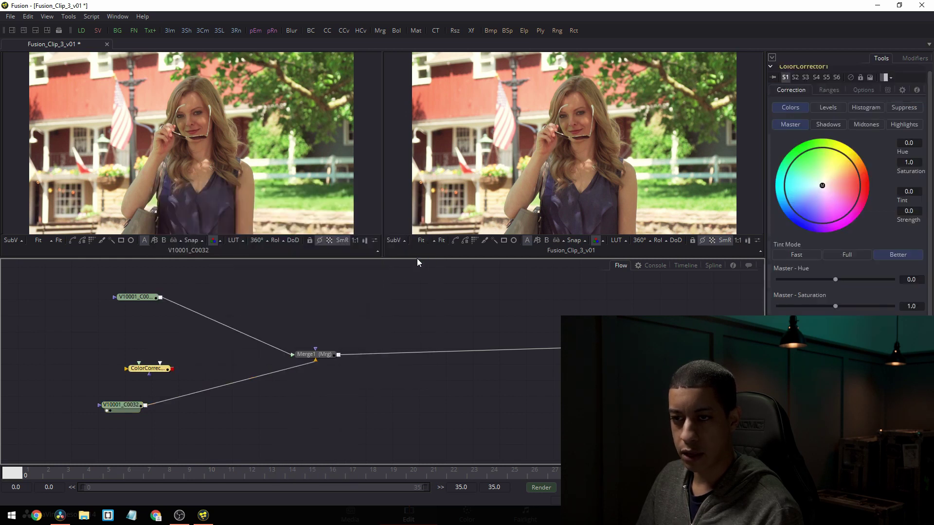
pyautogui.moveTo(258, 378); pyautogui.dragTo(211, 388)
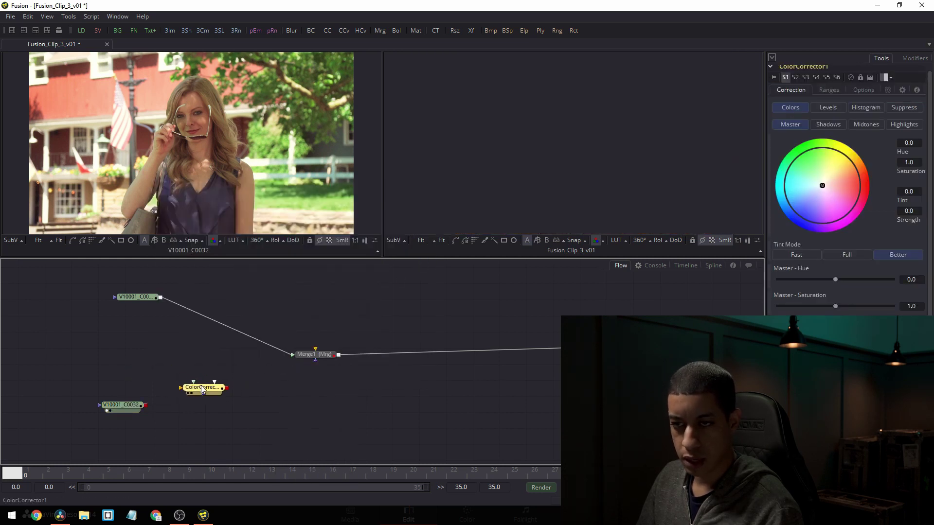
pyautogui.moveTo(145, 405); pyautogui.dragTo(181, 395)
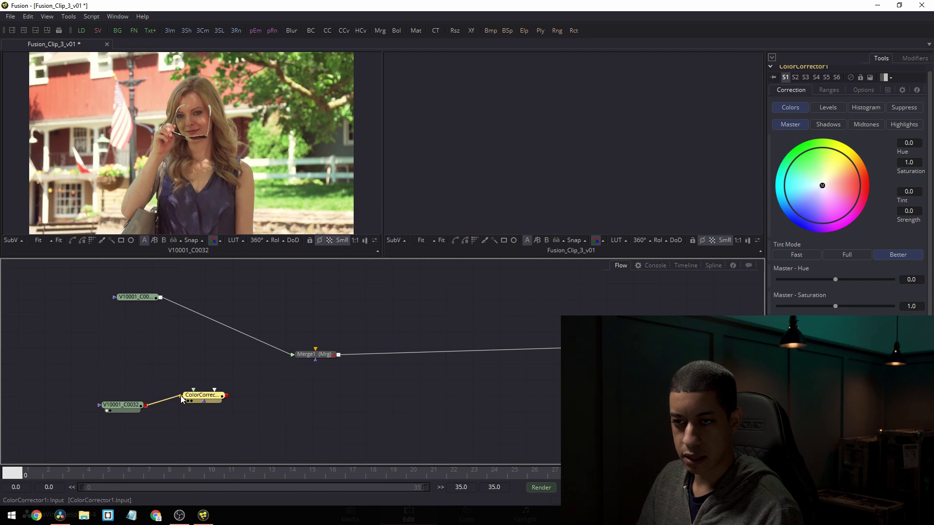
pyautogui.moveTo(227, 396); pyautogui.dragTo(315, 349)
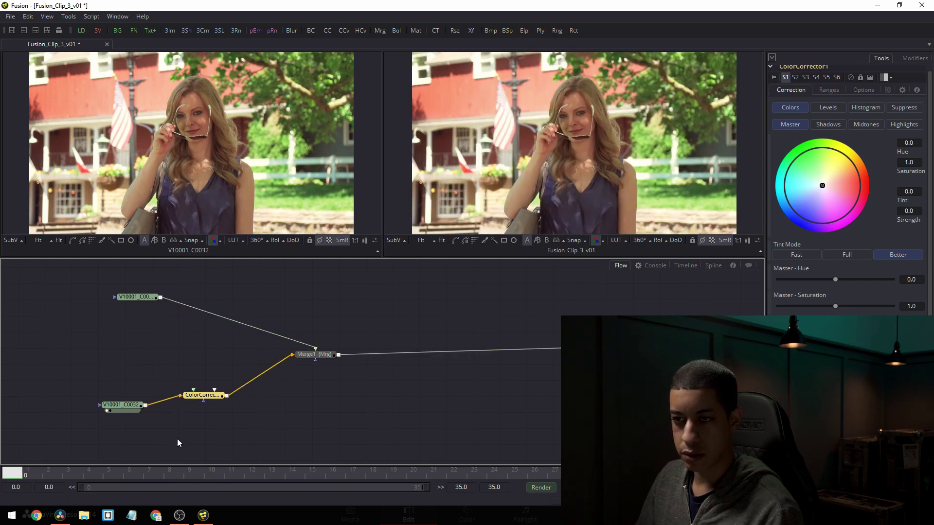
# Push ColorCorrector1's colour wheel strength to 1.0 and nudge the upper loader into place.
pyautogui.moveTo(821, 188); pyautogui.dragTo(859, 187)
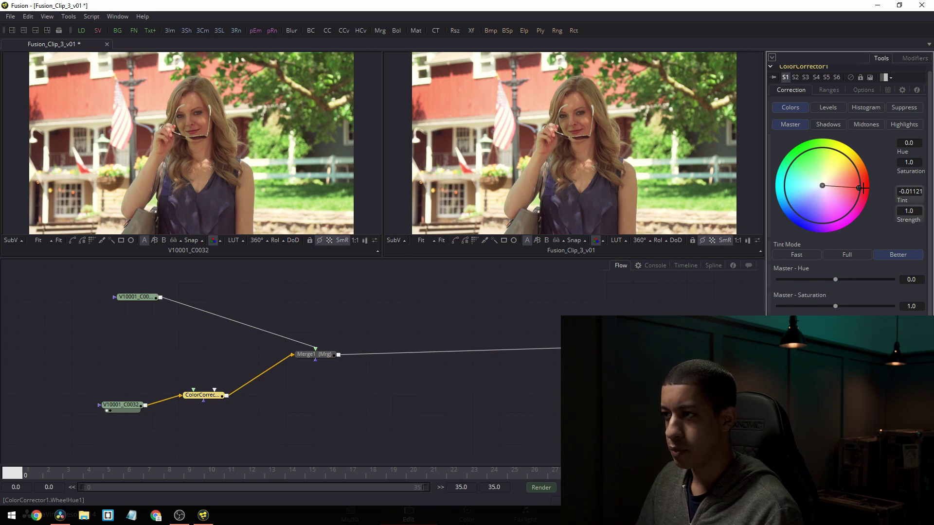
pyautogui.click(129, 298)
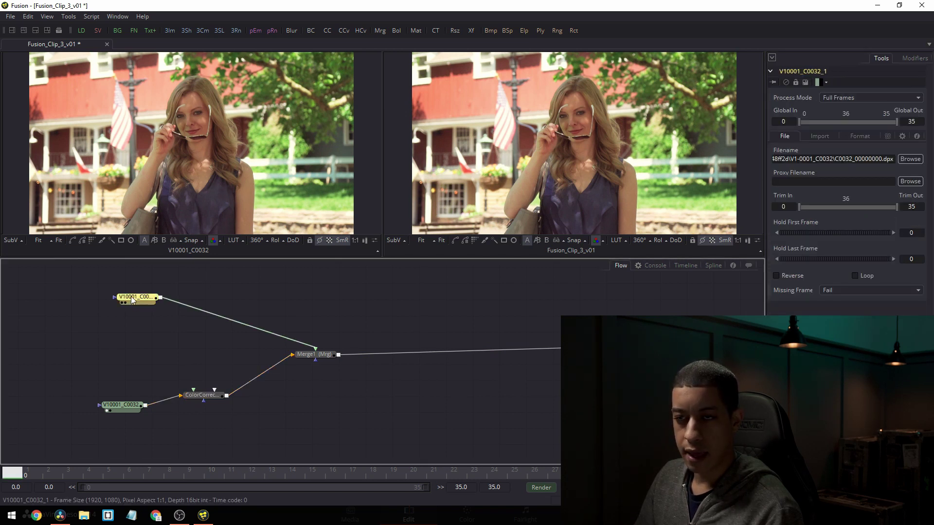
pyautogui.moveTo(134, 298)
pyautogui.mouseDown()
pyautogui.moveTo(147, 300)
pyautogui.moveTo(130, 297)
pyautogui.mouseUp()
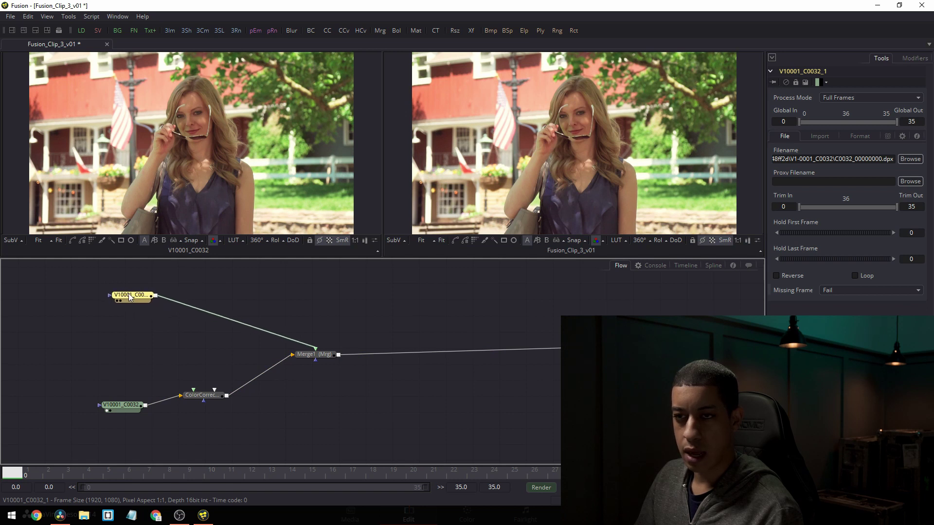
pyautogui.rightClick(197, 291)
# Add a Polygon1 mask node and connect it to the upper V10001_C0032_1 loader's mask input.
pyautogui.moveTo(280, 297)
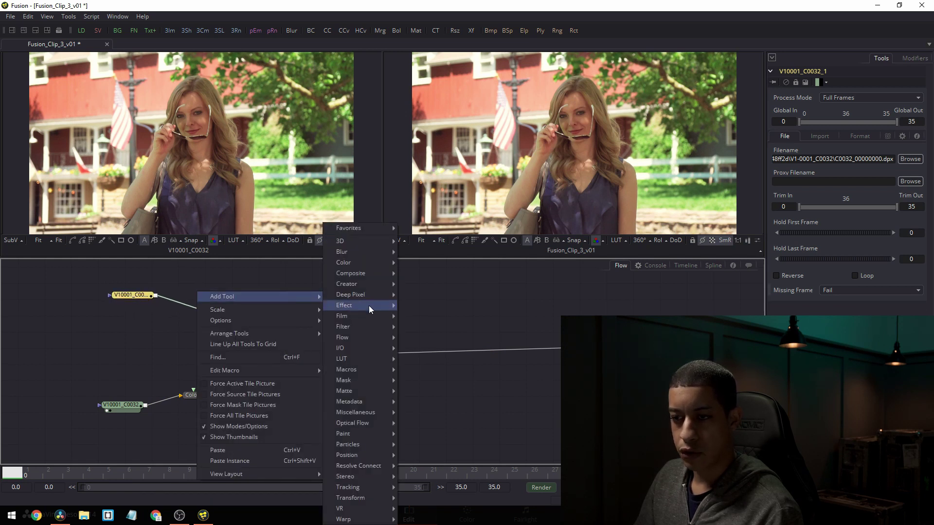
pyautogui.moveTo(360, 380)
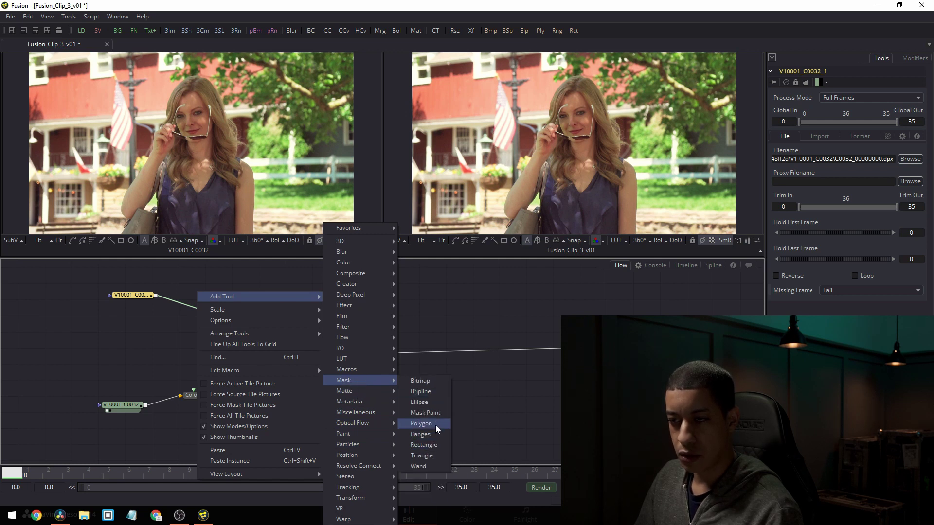
pyautogui.click(422, 424)
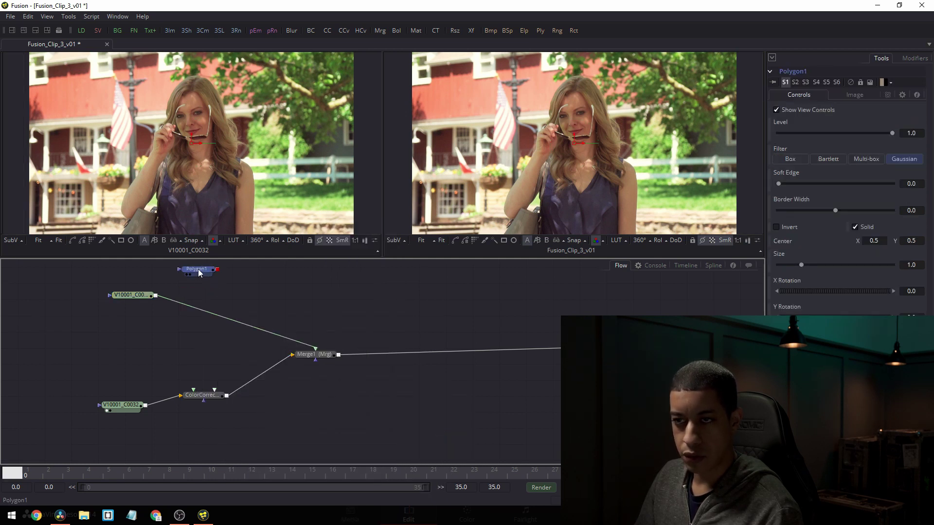
pyautogui.moveTo(199, 273); pyautogui.dragTo(154, 276)
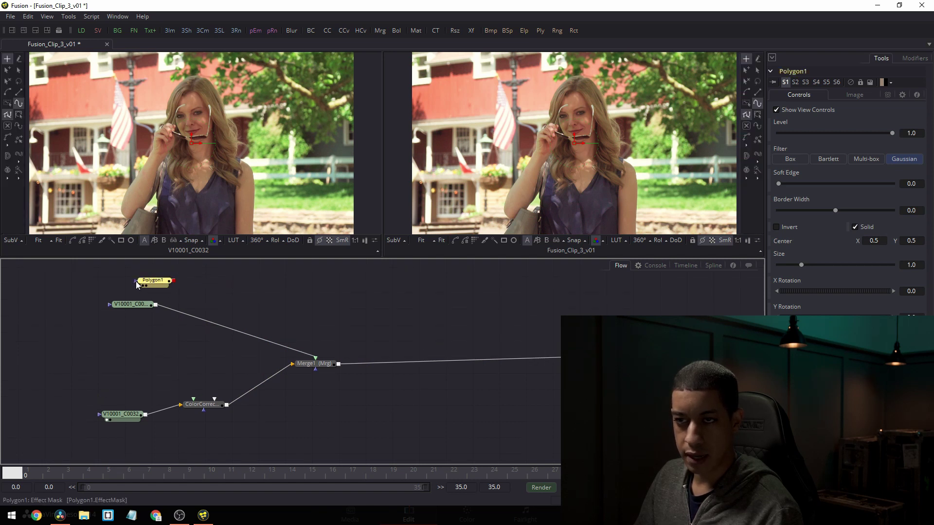
pyautogui.moveTo(173, 281); pyautogui.dragTo(119, 307)
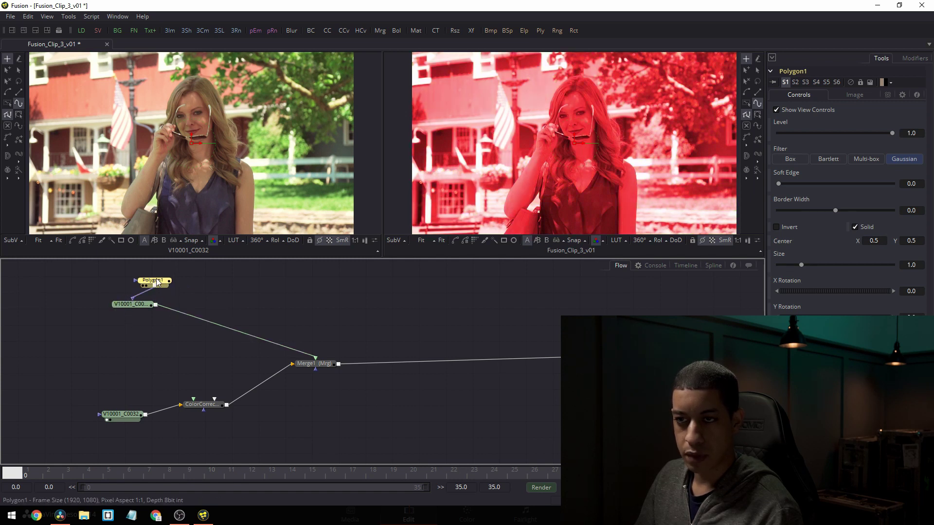
pyautogui.moveTo(157, 282); pyautogui.dragTo(145, 279)
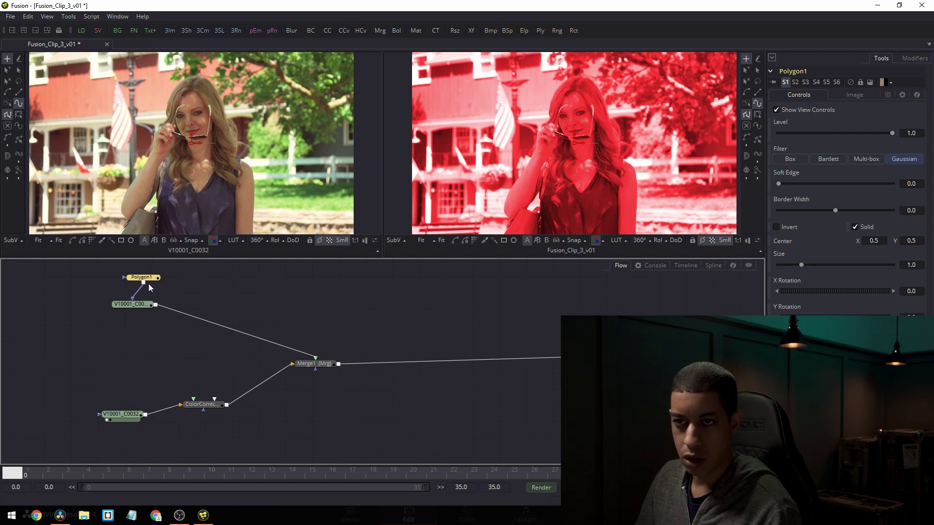
# Start the polygon outline at the top of the woman's head and curve it along her hair.
pyautogui.moveTo(145, 281); pyautogui.dragTo(135, 276)
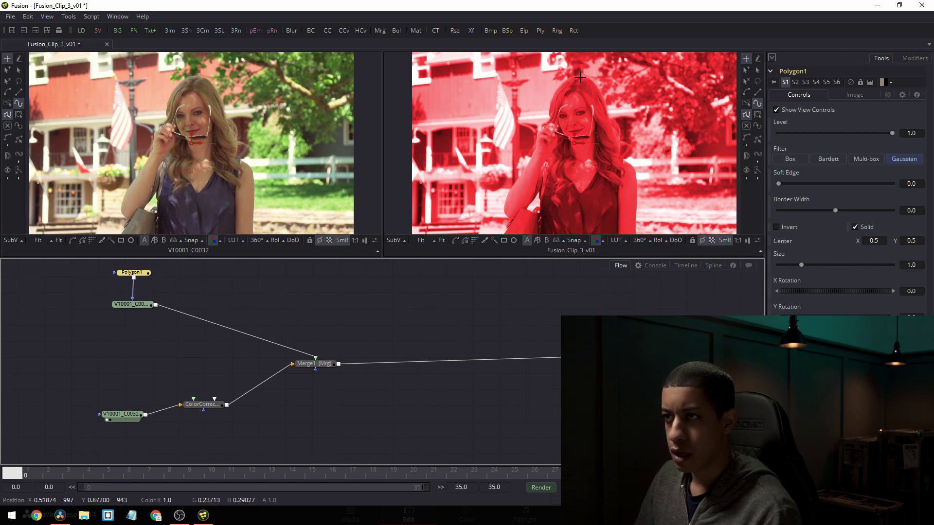
pyautogui.scroll(5, 586, 93)
pyautogui.scroll(-6, 586, 129)
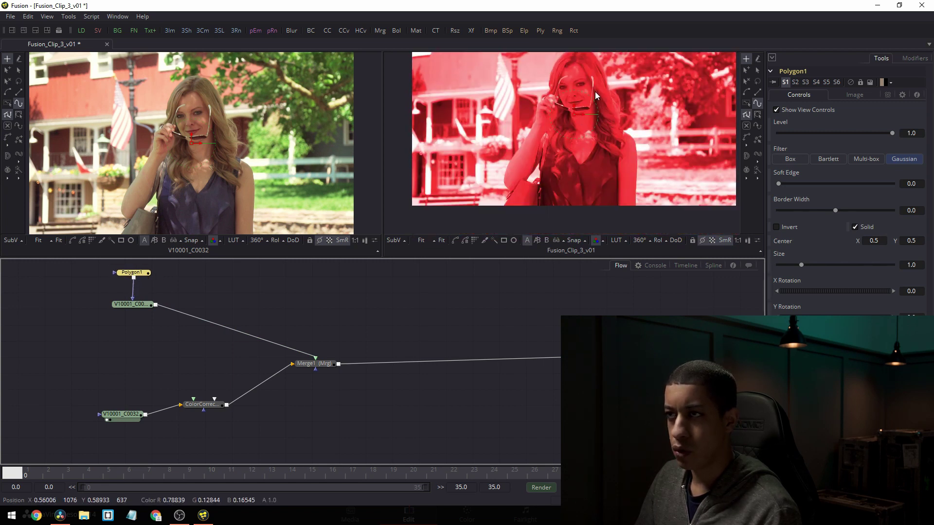
pyautogui.scroll(3, 594, 92)
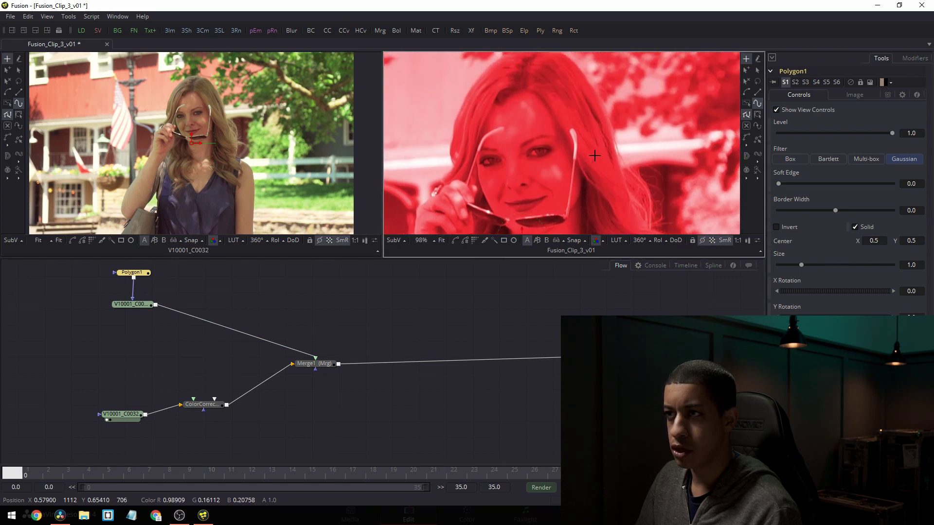
pyautogui.scroll(1, 597, 163)
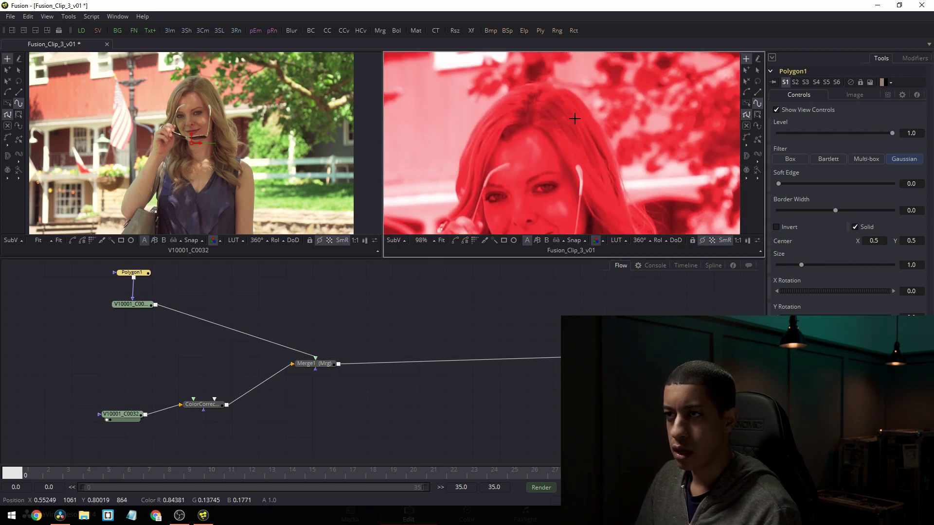
pyautogui.scroll(1, 568, 117)
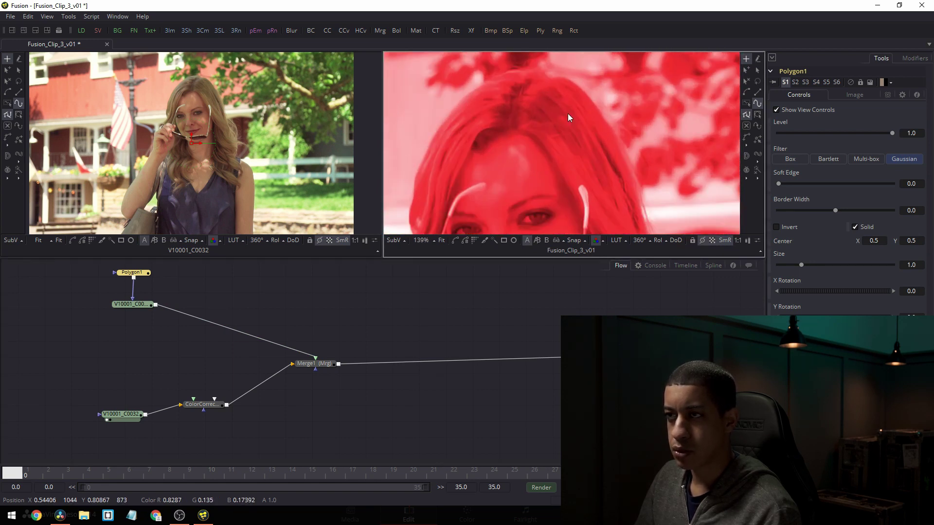
pyautogui.click(528, 67)
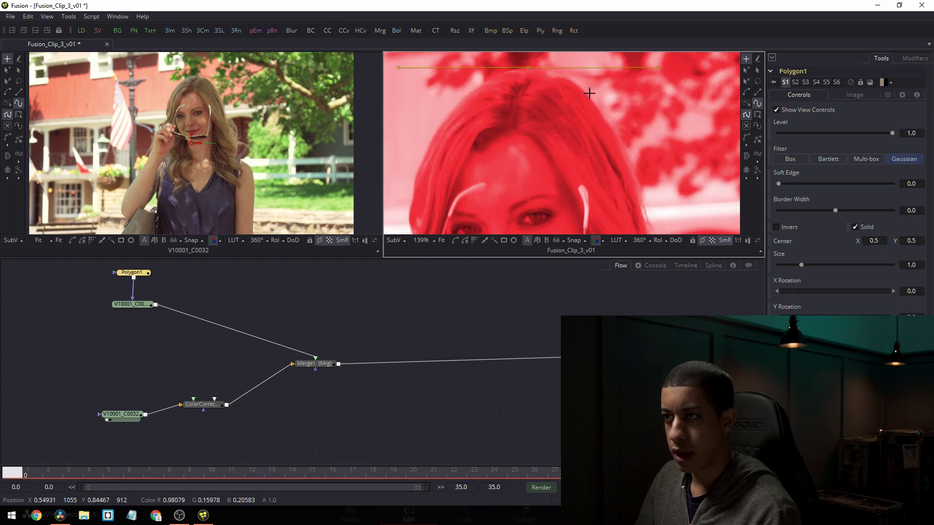
pyautogui.moveTo(627, 160); pyautogui.dragTo(684, 275)
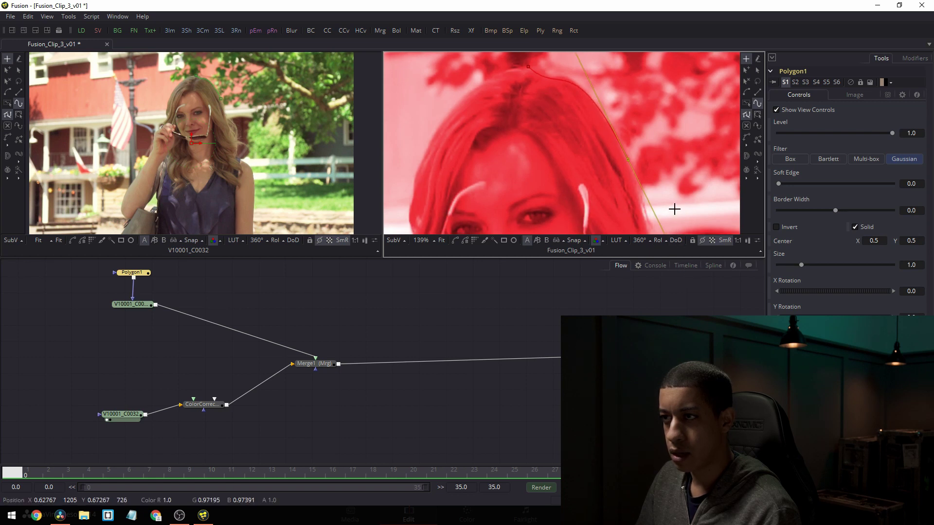
pyautogui.moveTo(673, 208); pyautogui.dragTo(639, 116)
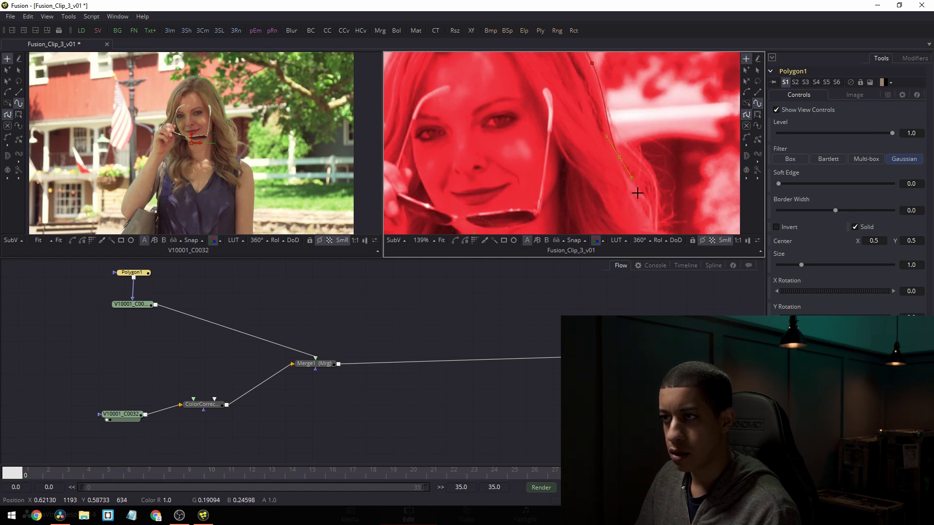
pyautogui.moveTo(631, 176); pyautogui.dragTo(620, 141)
# Continue the outline down the hair and shoulder edge to a point below the frame.
pyautogui.moveTo(631, 188); pyautogui.dragTo(667, 172)
pyautogui.scroll(-3, 647, 141)
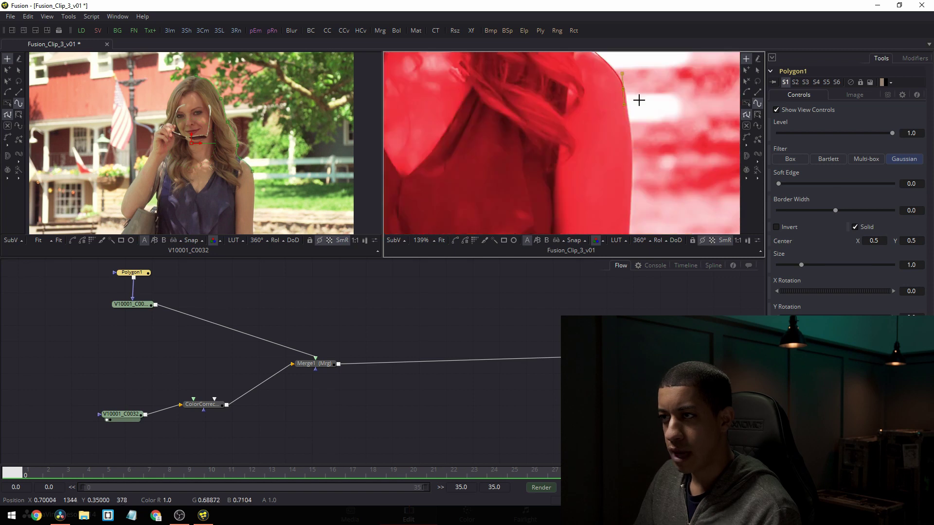
pyautogui.moveTo(630, 189); pyautogui.dragTo(622, 220)
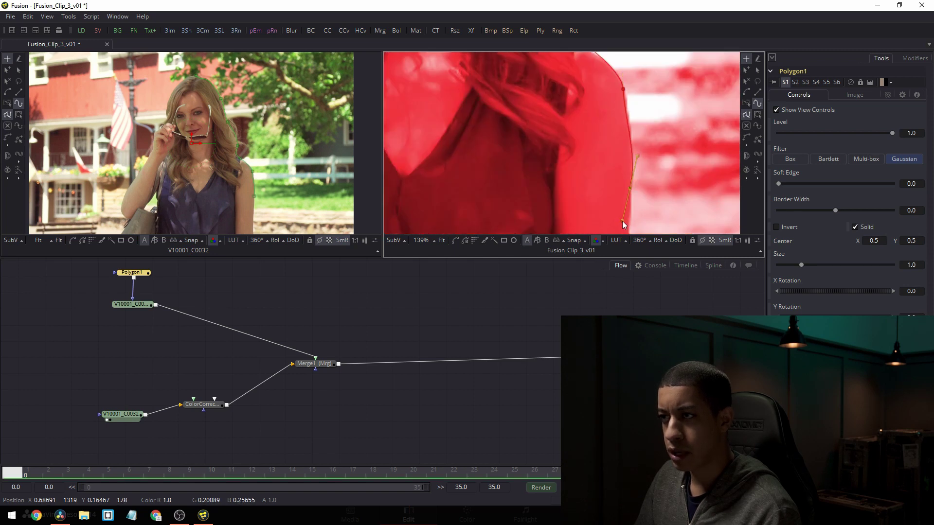
pyautogui.scroll(-3, 650, 214)
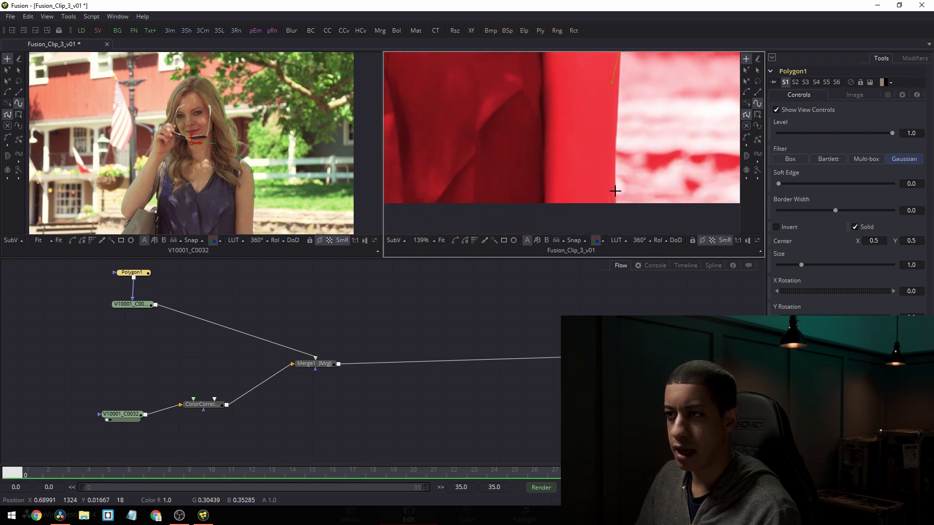
pyautogui.moveTo(617, 184); pyautogui.dragTo(620, 225)
pyautogui.scroll(1, 650, 217)
pyautogui.scroll(-2, 642, 83)
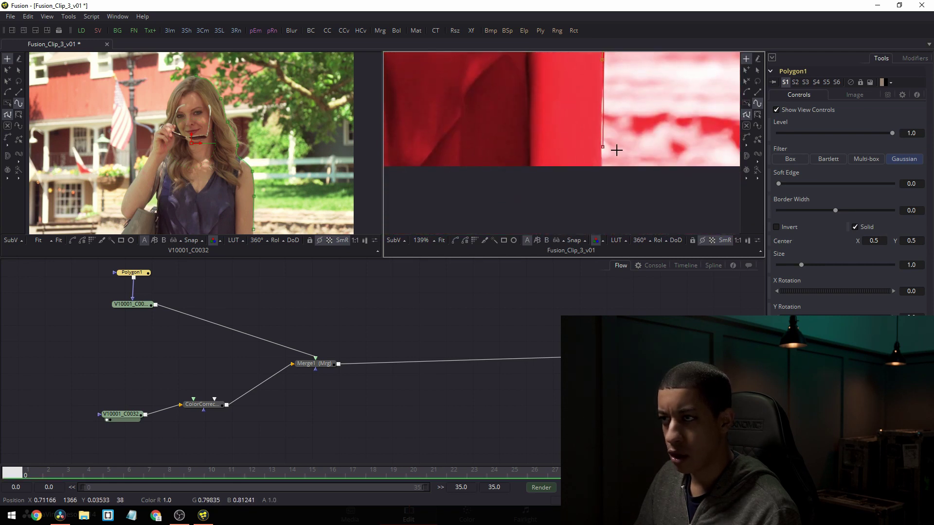
pyautogui.moveTo(604, 201); pyautogui.dragTo(602, 218)
pyautogui.scroll(-3, 519, 163)
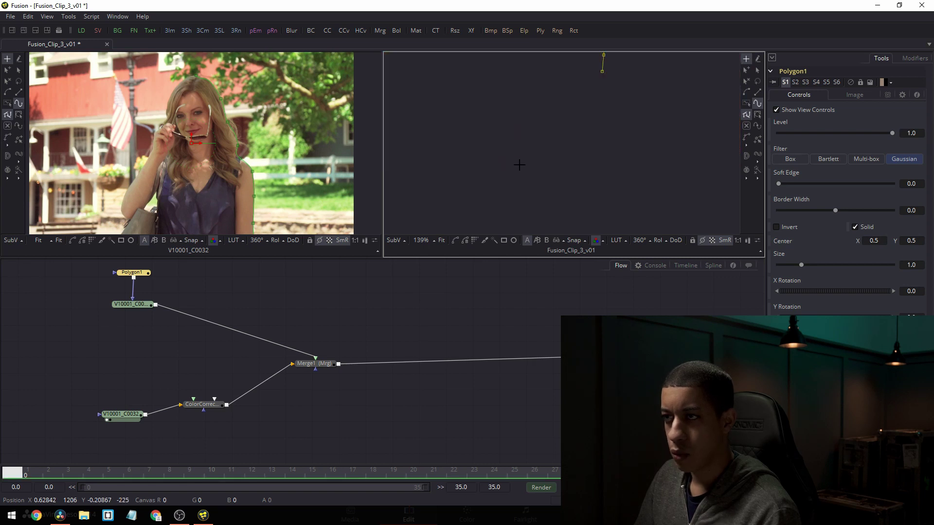
pyautogui.scroll(2, 518, 163)
pyautogui.scroll(-3, 520, 158)
pyautogui.scroll(-2, 520, 157)
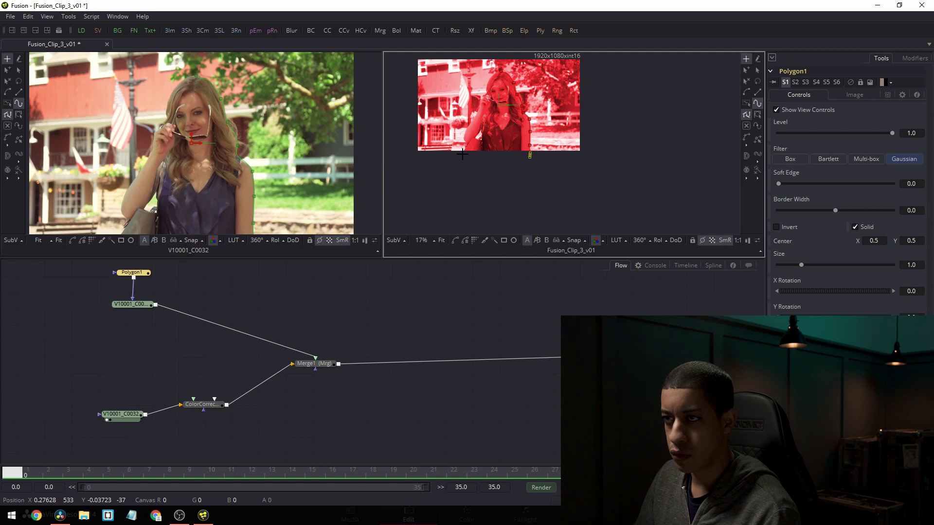
# Add curved mask points tracing the edge of the woman's arm.
pyautogui.scroll(5, 464, 155)
pyautogui.scroll(-3, 470, 171)
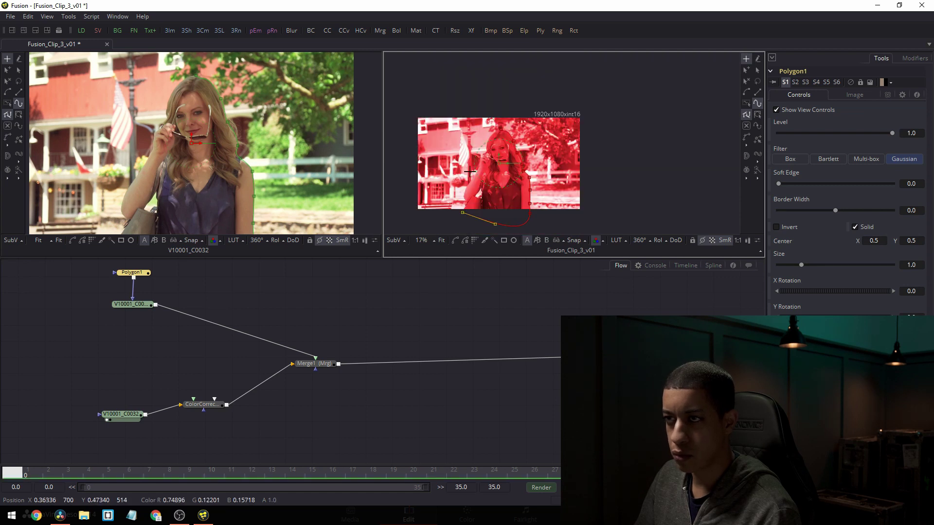
pyautogui.scroll(7, 470, 171)
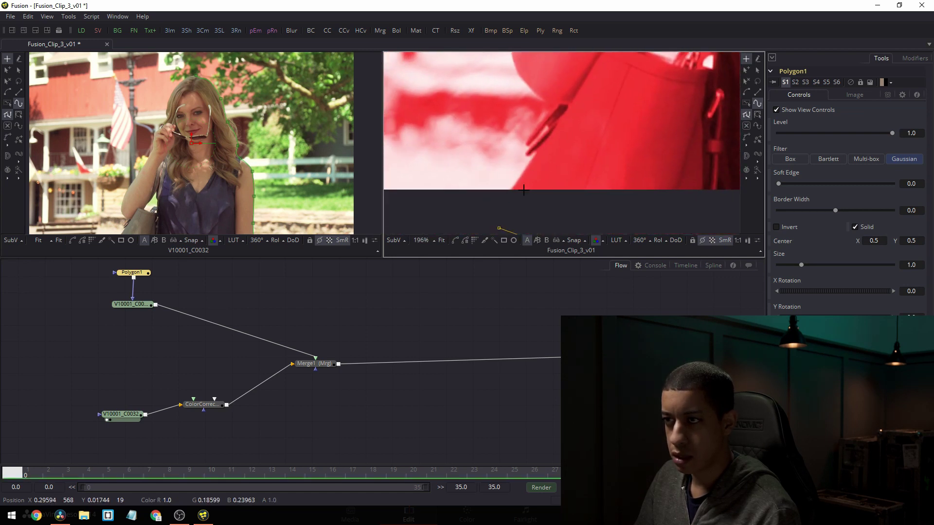
pyautogui.click(526, 161)
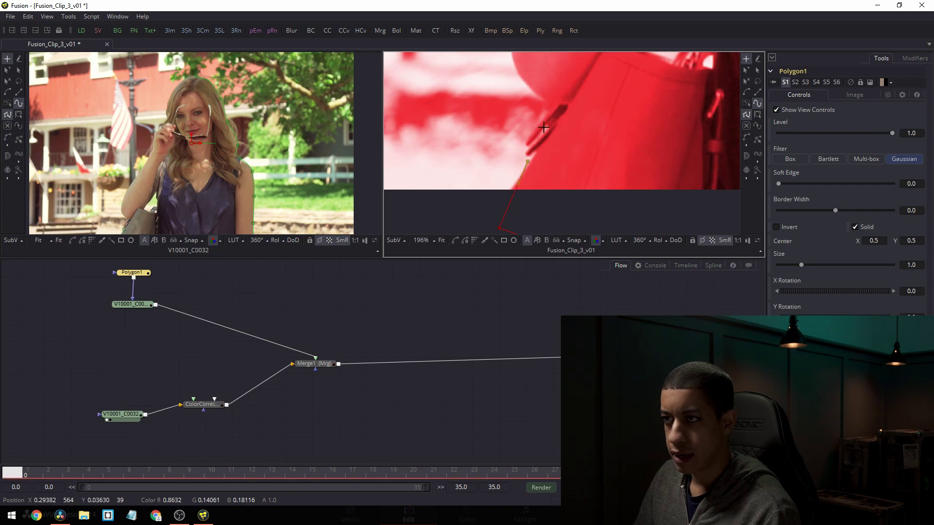
pyautogui.click(558, 109)
pyautogui.scroll(5, 577, 94)
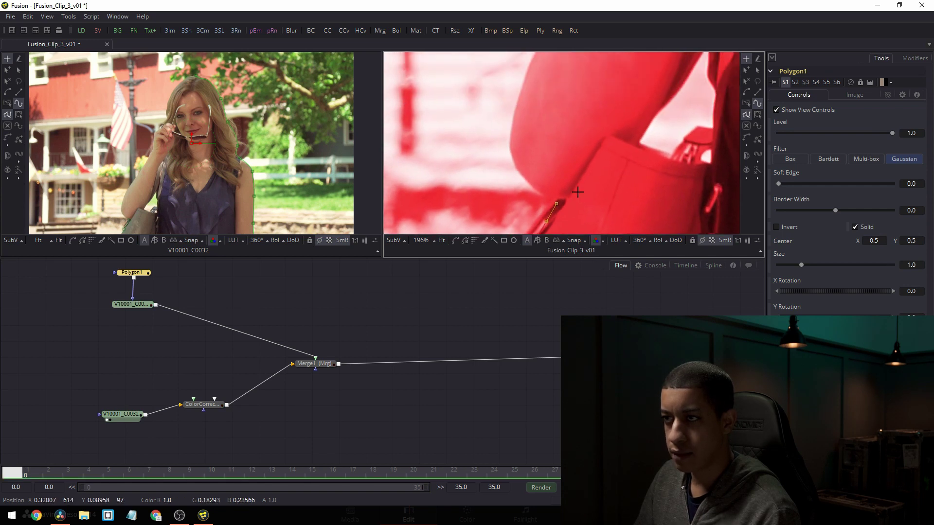
pyautogui.click(516, 154)
pyautogui.moveTo(515, 153)
pyautogui.mouseDown()
pyautogui.moveTo(530, 128)
pyautogui.moveTo(510, 144)
pyautogui.moveTo(515, 138)
pyautogui.mouseUp()
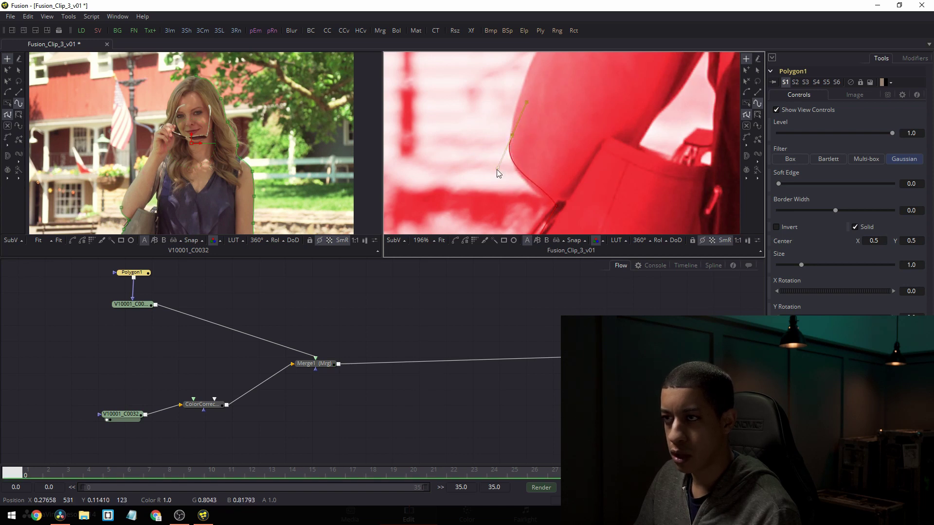
pyautogui.click(509, 157)
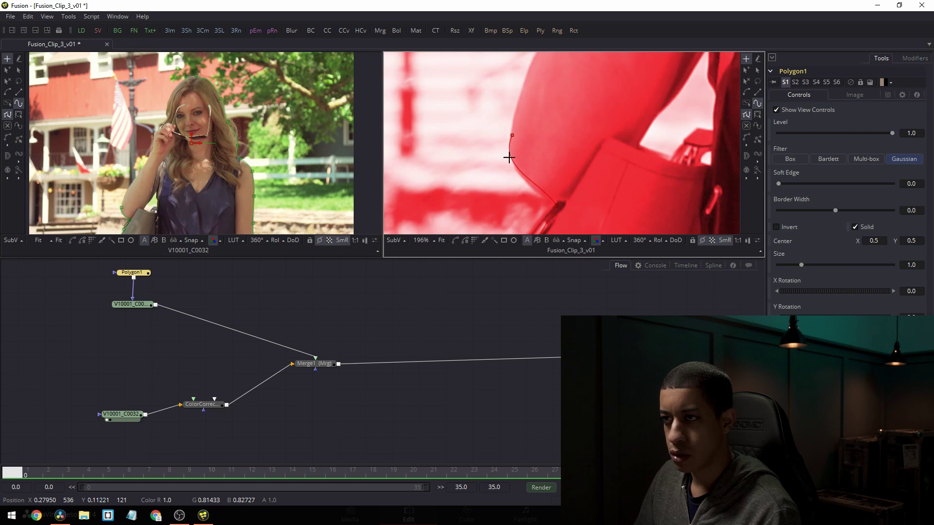
pyautogui.click(512, 136)
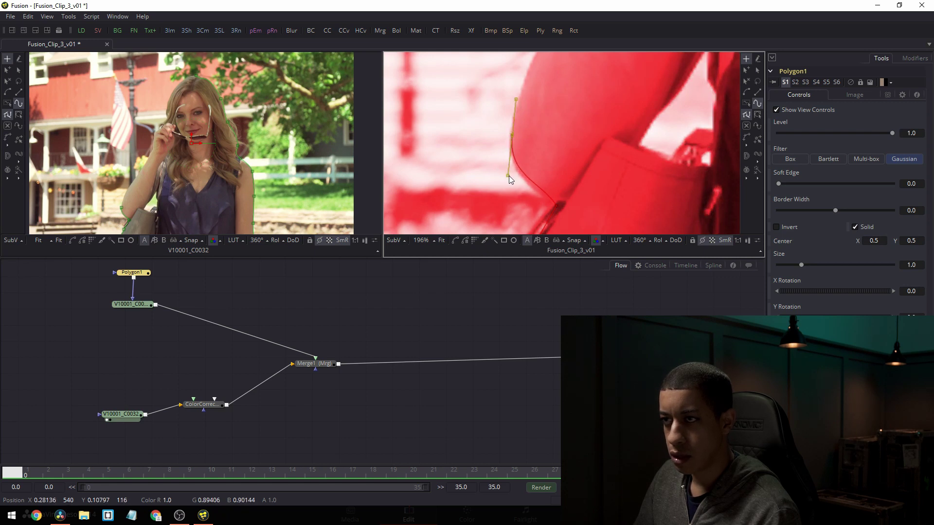
pyautogui.moveTo(510, 139); pyautogui.dragTo(509, 156)
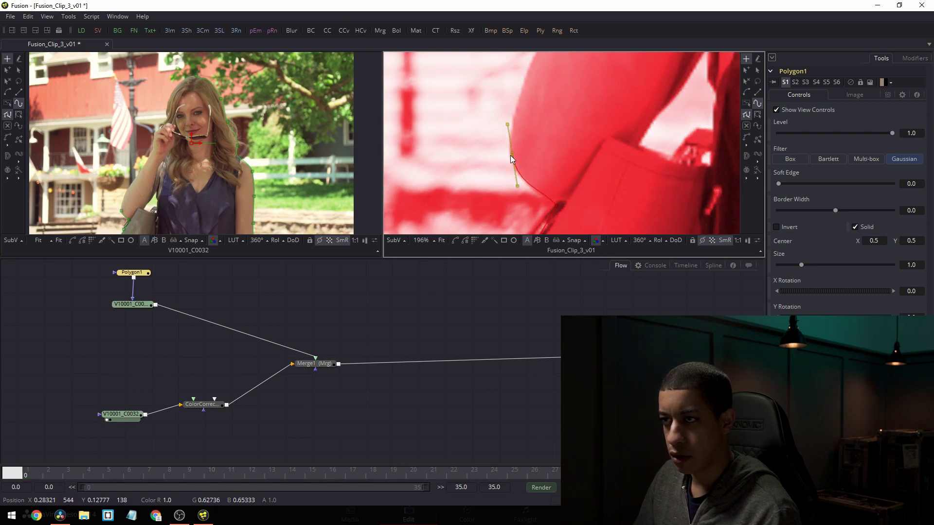
# Curve the outline up near the top of her head and close the polygon mask.
pyautogui.scroll(3, 530, 136)
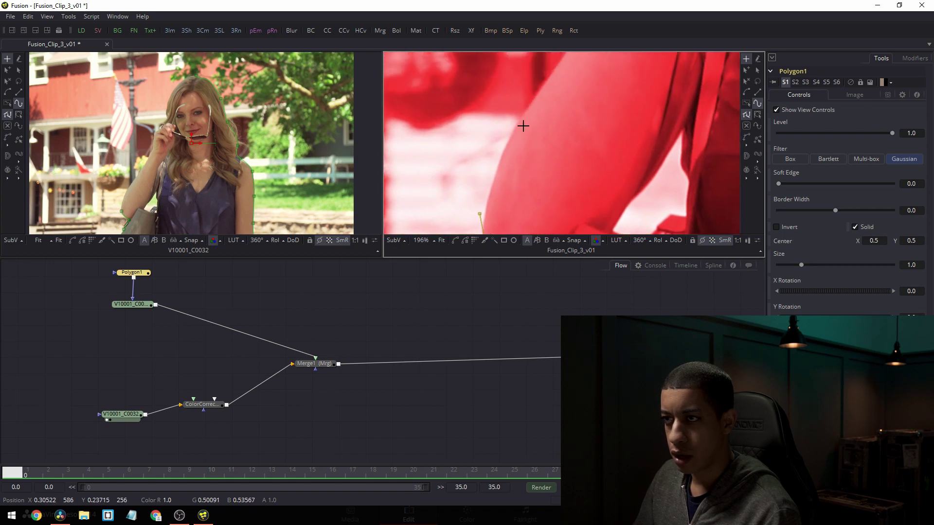
pyautogui.moveTo(513, 127); pyautogui.dragTo(518, 118)
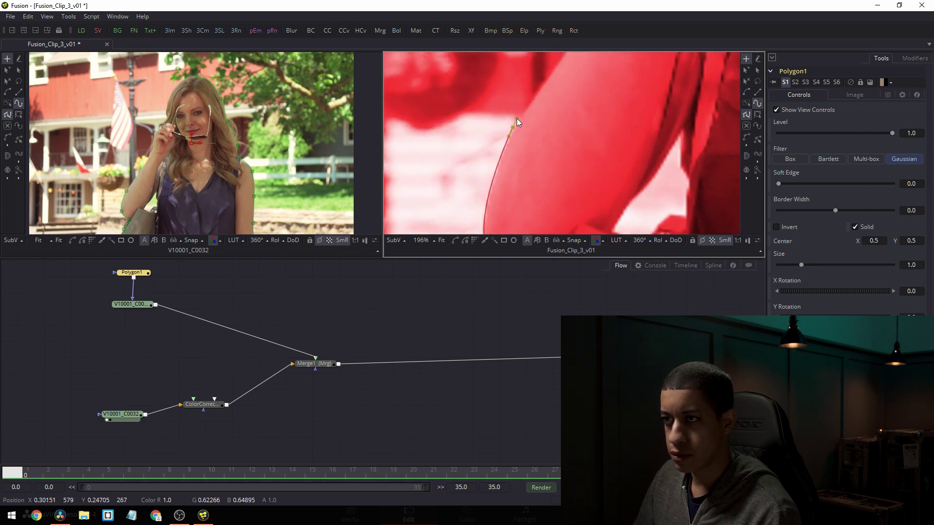
pyautogui.scroll(3, 607, 79)
pyautogui.moveTo(549, 107); pyautogui.dragTo(565, 100)
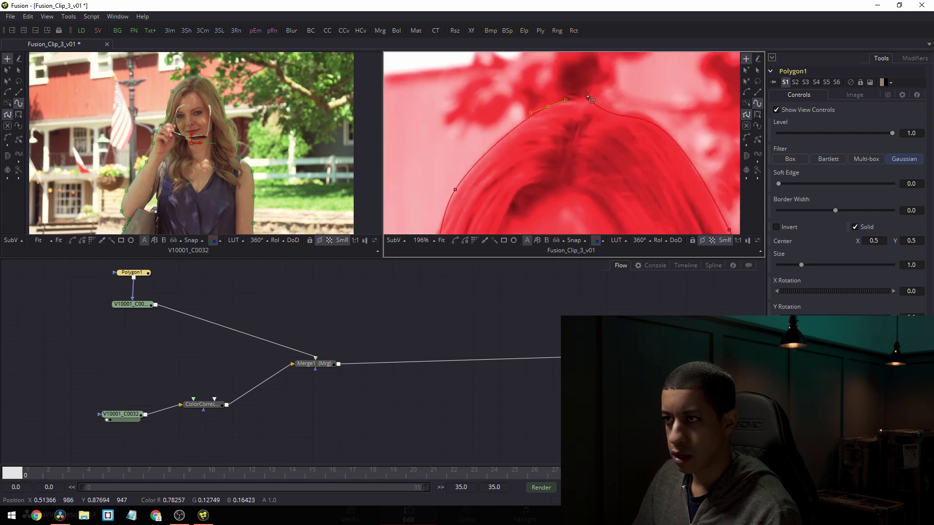
pyautogui.click(590, 99)
pyautogui.scroll(-5, 570, 170)
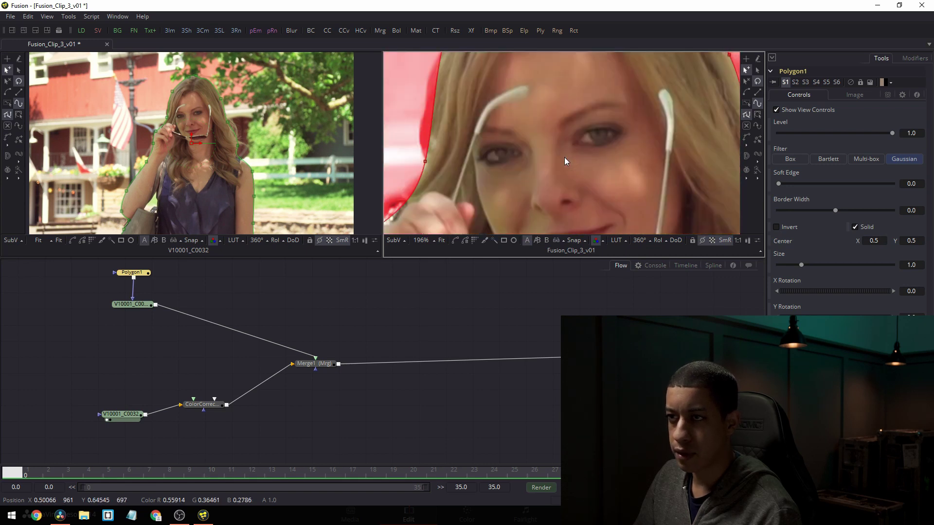
pyautogui.scroll(-6, 564, 156)
pyautogui.scroll(2, 560, 174)
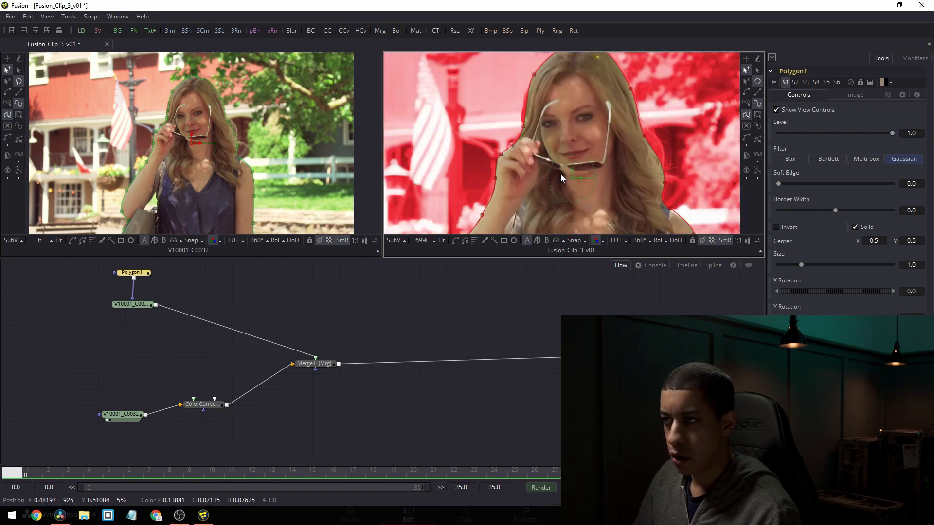
pyautogui.scroll(-2, 560, 174)
pyautogui.scroll(4, 528, 189)
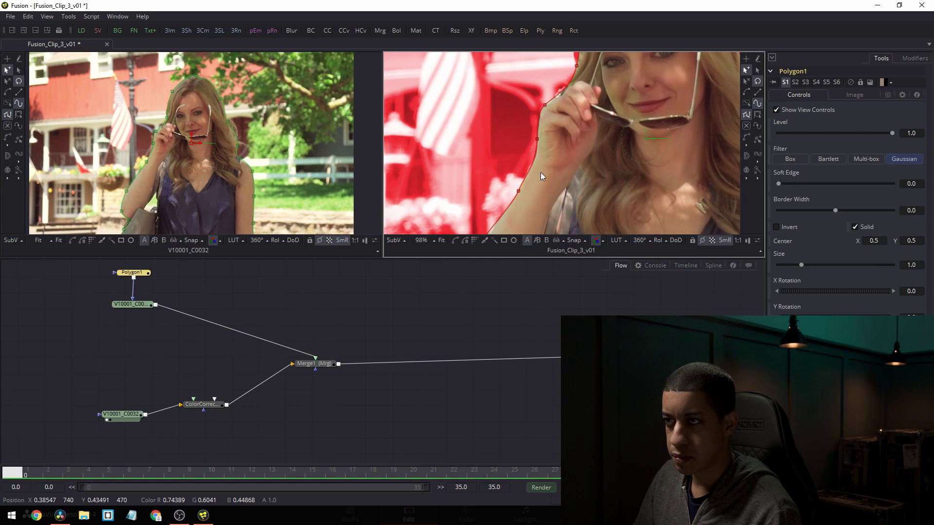
pyautogui.scroll(-3, 541, 172)
pyautogui.scroll(-3, 583, 144)
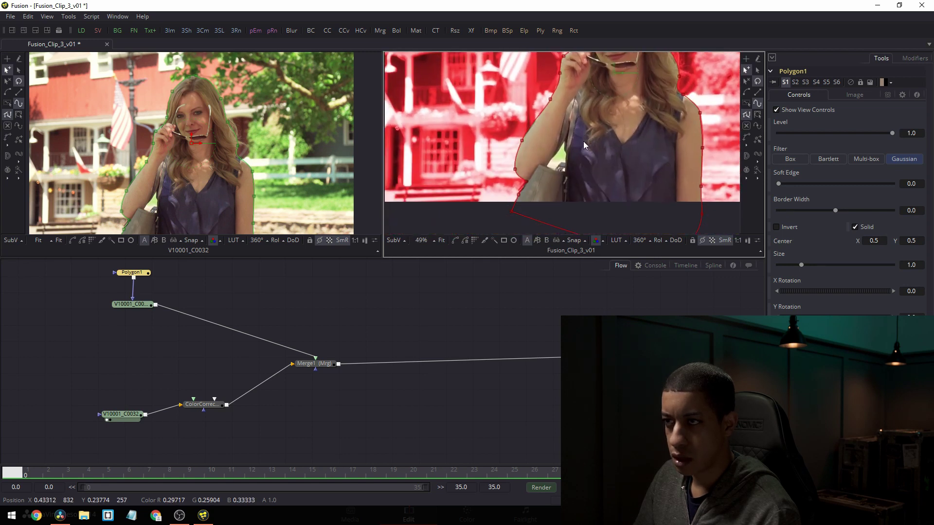
pyautogui.scroll(3, 513, 220)
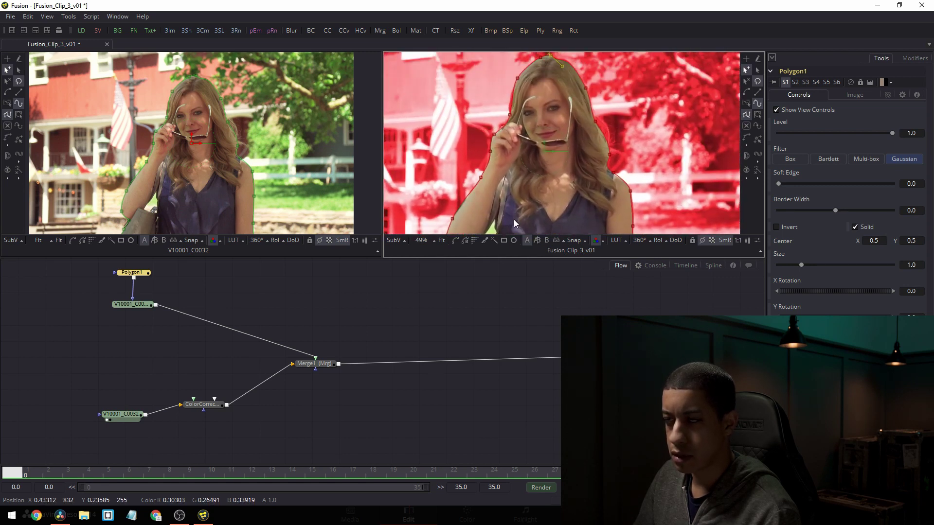
pyautogui.moveTo(514, 220); pyautogui.dragTo(529, 195)
pyautogui.scroll(-2, 547, 159)
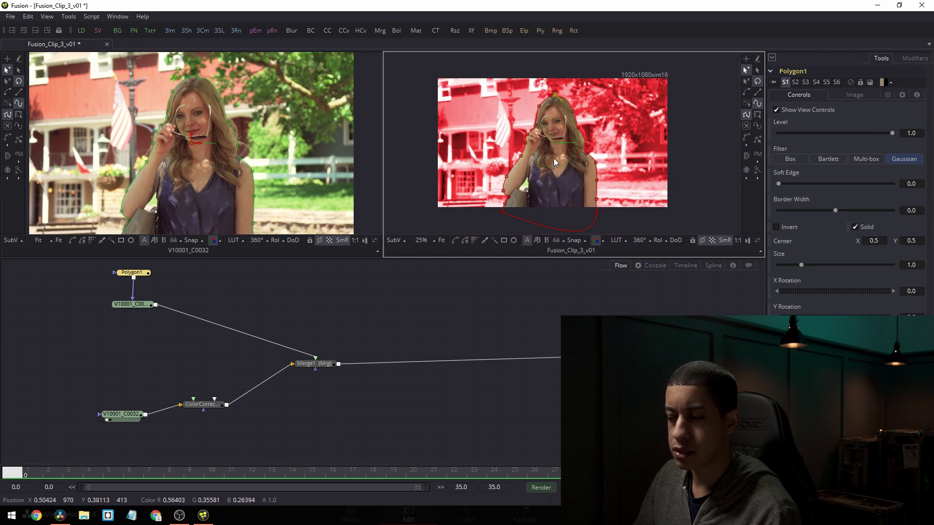
pyautogui.scroll(1, 553, 158)
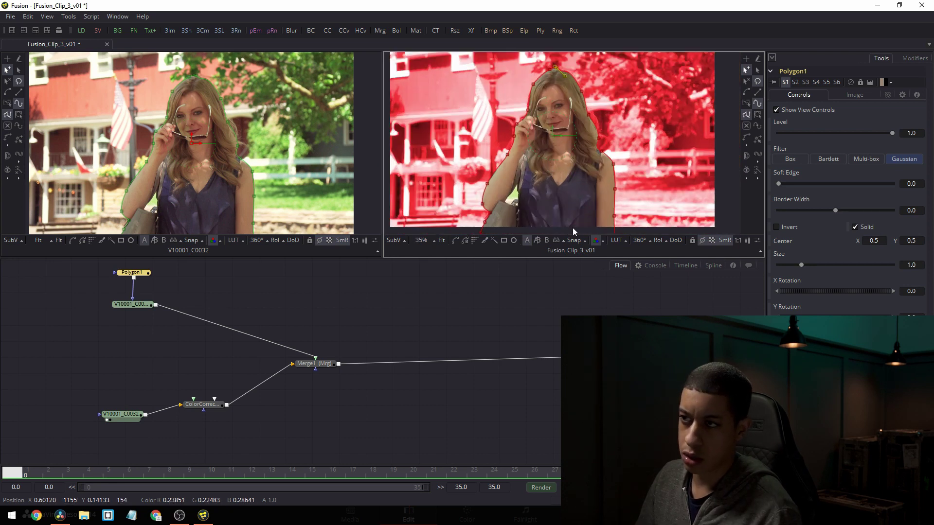
# Check the Merge1 output link and the masked top loader's settings.
pyautogui.click(537, 359)
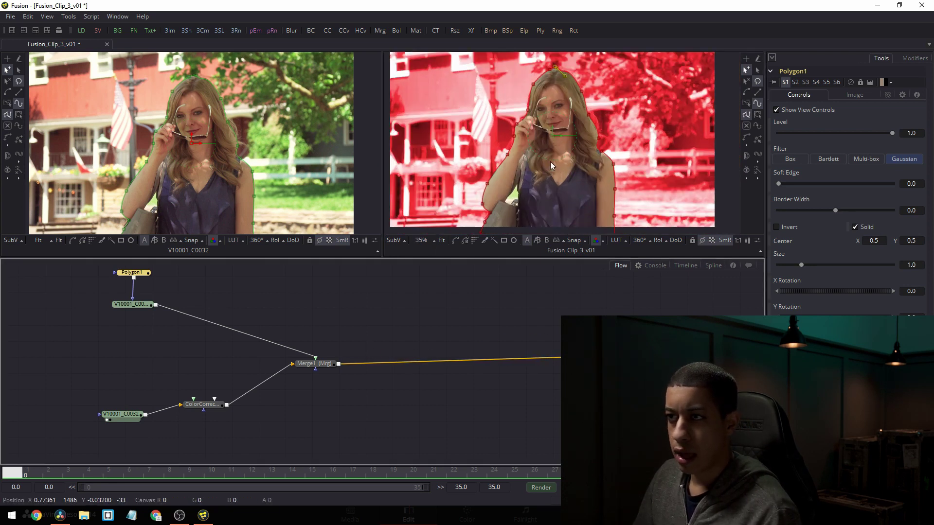
pyautogui.click(80, 319)
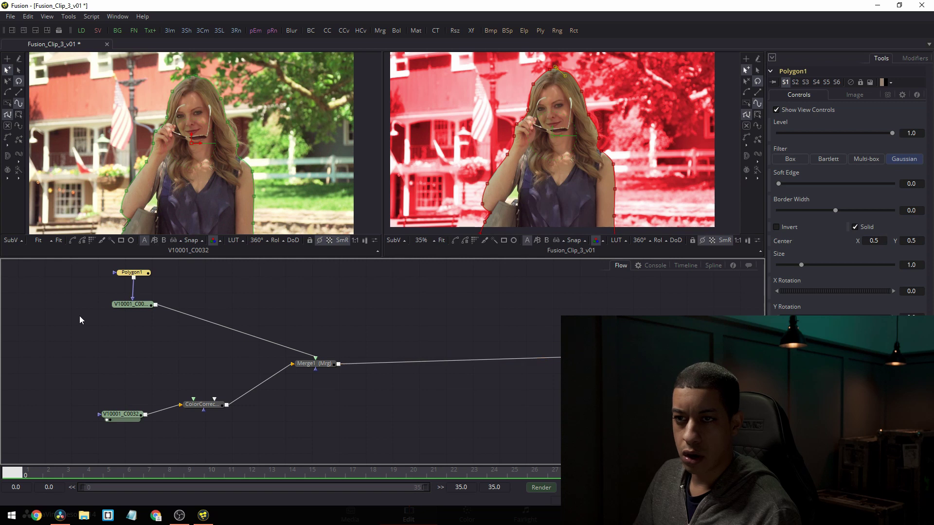
pyautogui.click(136, 308)
# Lower the background copy's ColorCorrector saturation to about 0.75 to tone down the red tint.
pyautogui.click(122, 415)
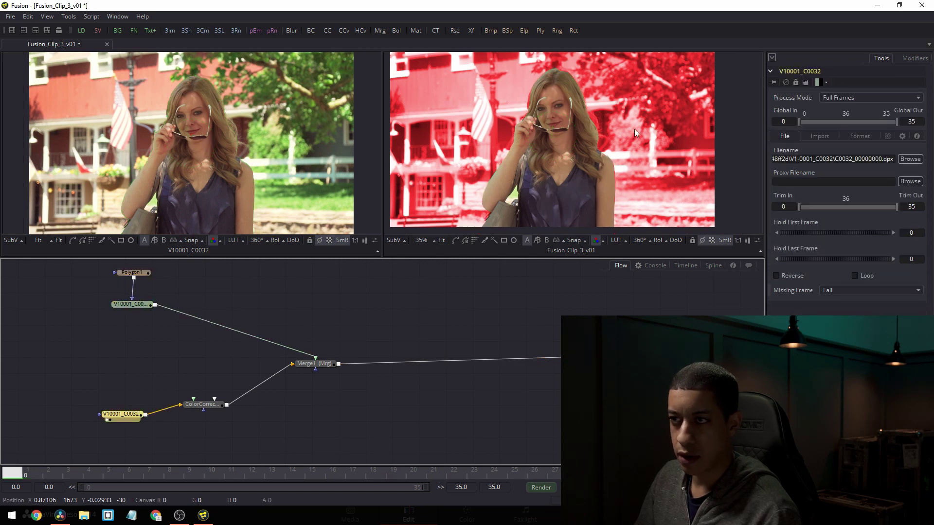
pyautogui.click(219, 407)
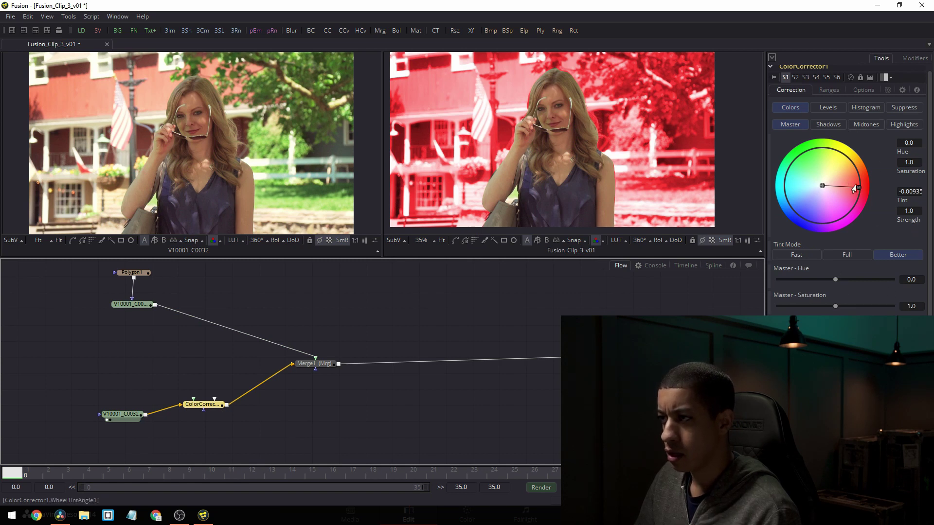
pyautogui.moveTo(855, 189); pyautogui.dragTo(854, 186)
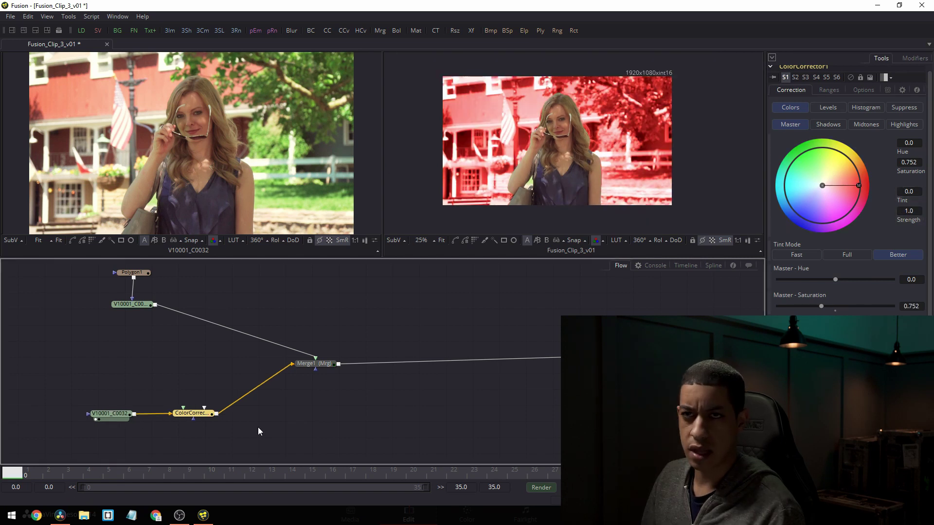
# Add a Text+ node merged over the tinted background and type 'Life Of The Party'.
pyautogui.hotkey('shift', 'space')
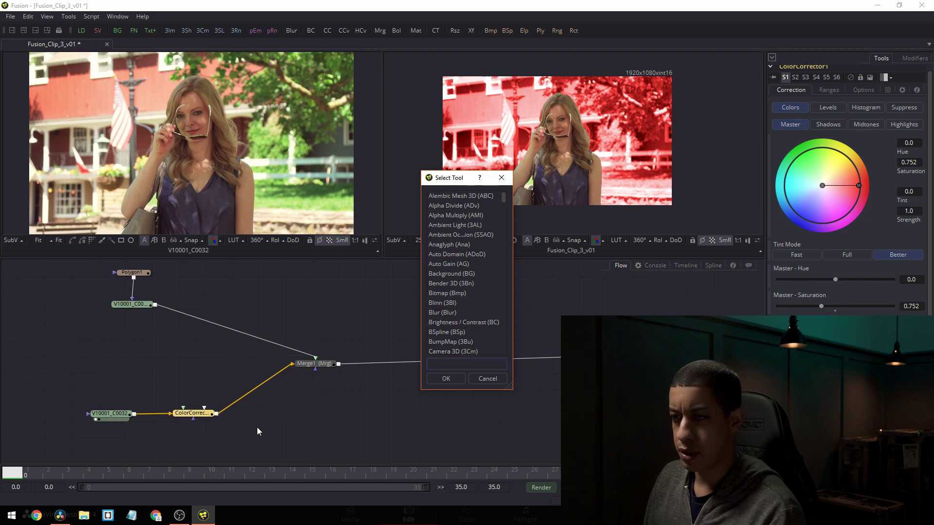
pyautogui.write('text')
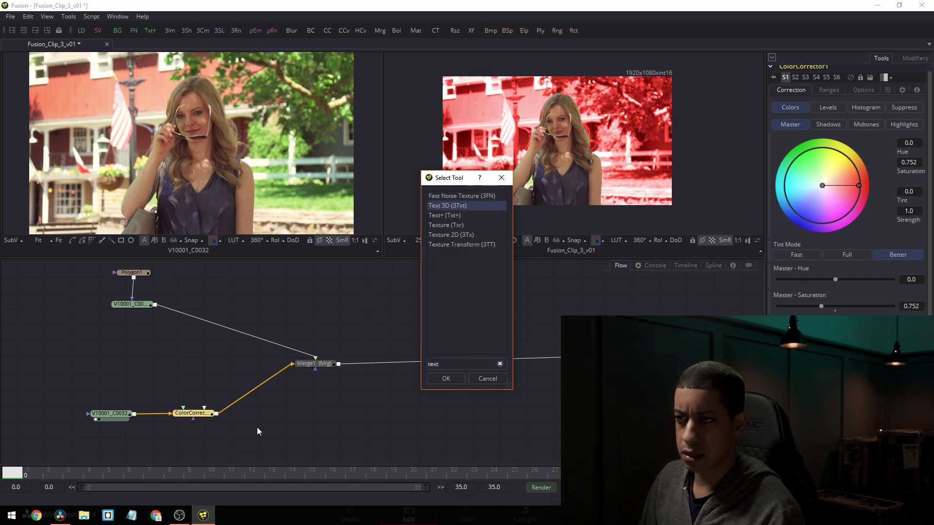
pyautogui.press('Down')
pyautogui.press('Return')
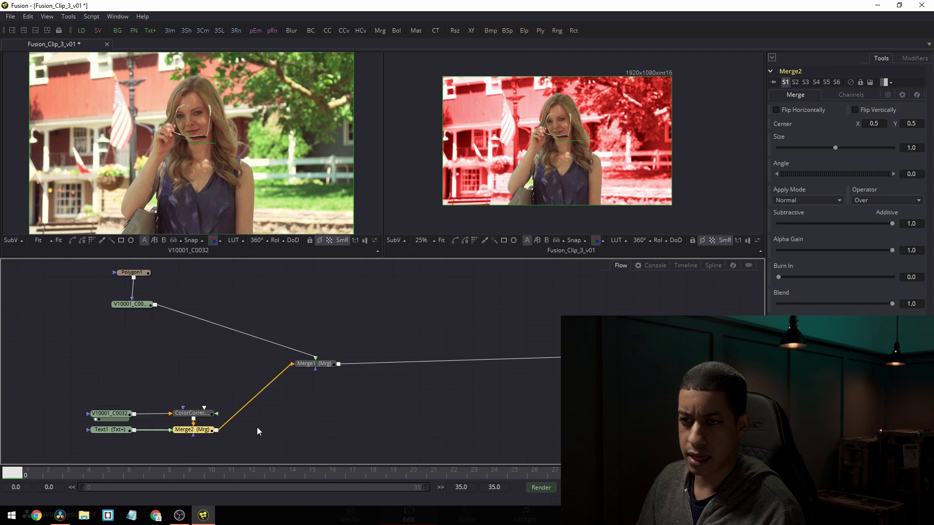
pyautogui.moveTo(119, 432); pyautogui.dragTo(133, 440)
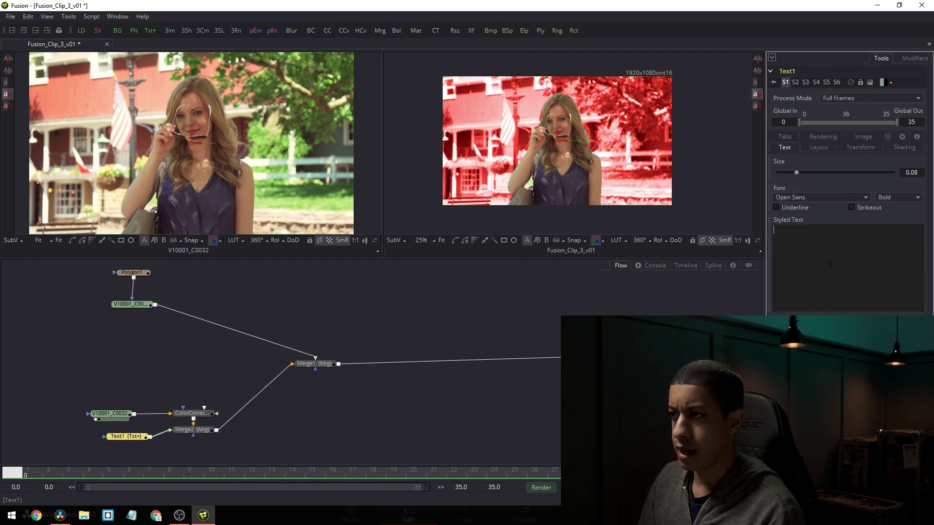
pyautogui.click(831, 264)
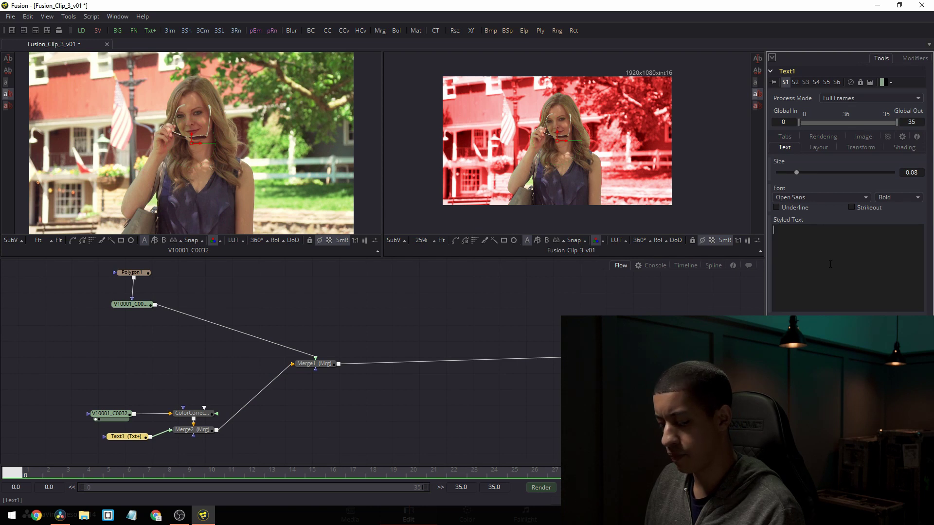
pyautogui.write('Life Of')
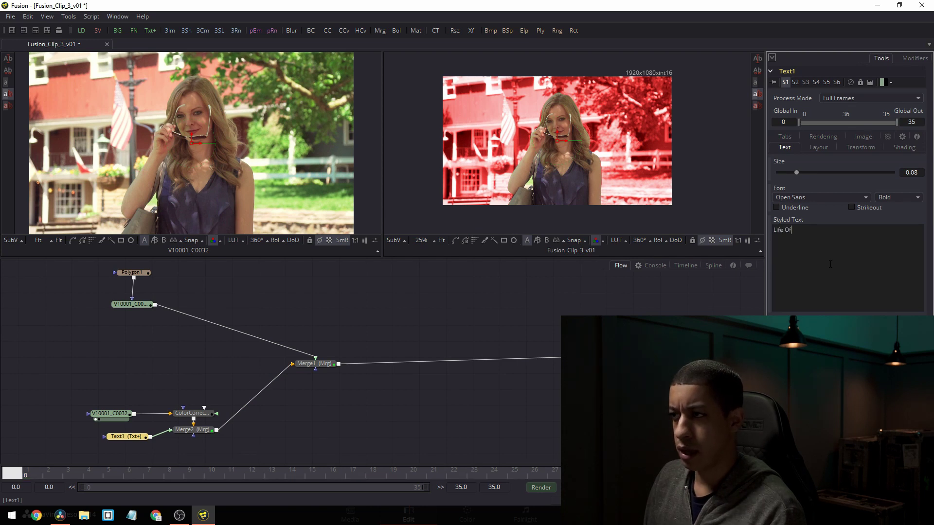
pyautogui.write(' th')
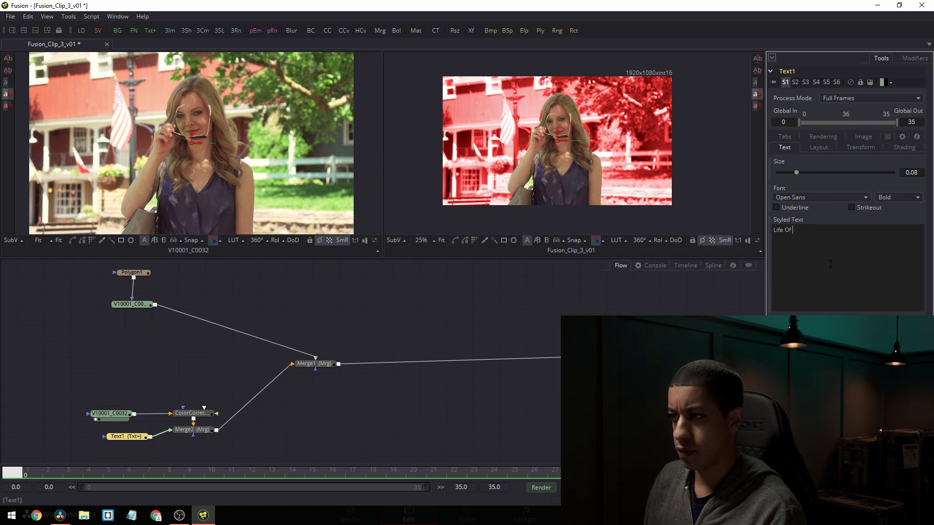
pyautogui.write(' The Party')
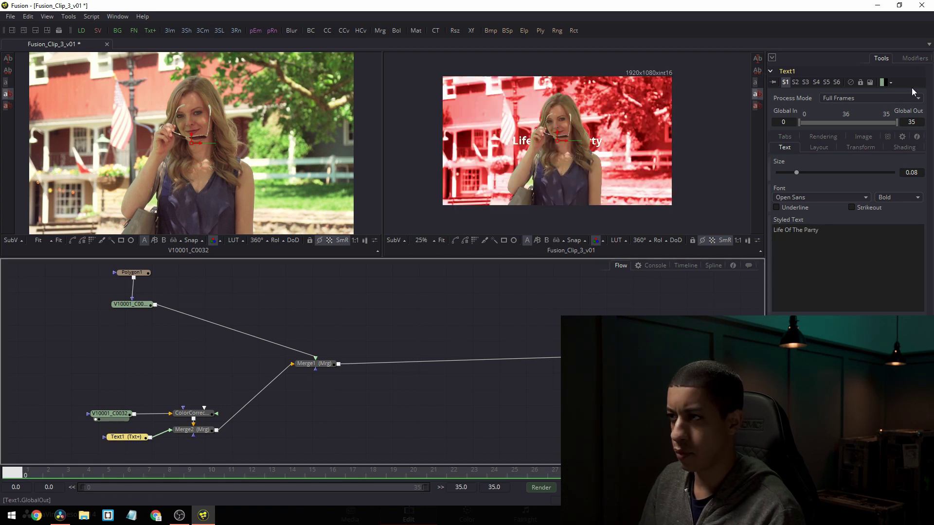
# Set the title font to Anton, move it top-right and enlarge it to about 0.126.
pyautogui.click(835, 198)
pyautogui.scroll(10, 828, 159)
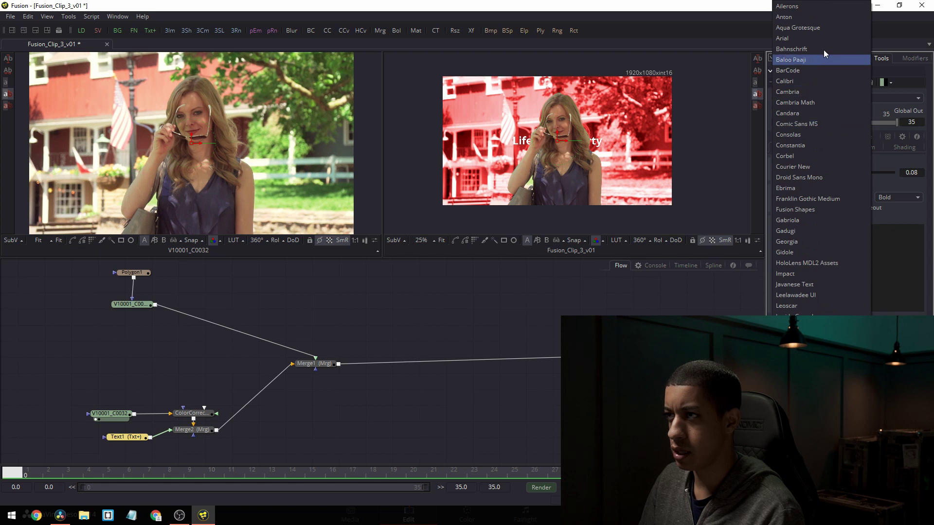
pyautogui.click(830, 14)
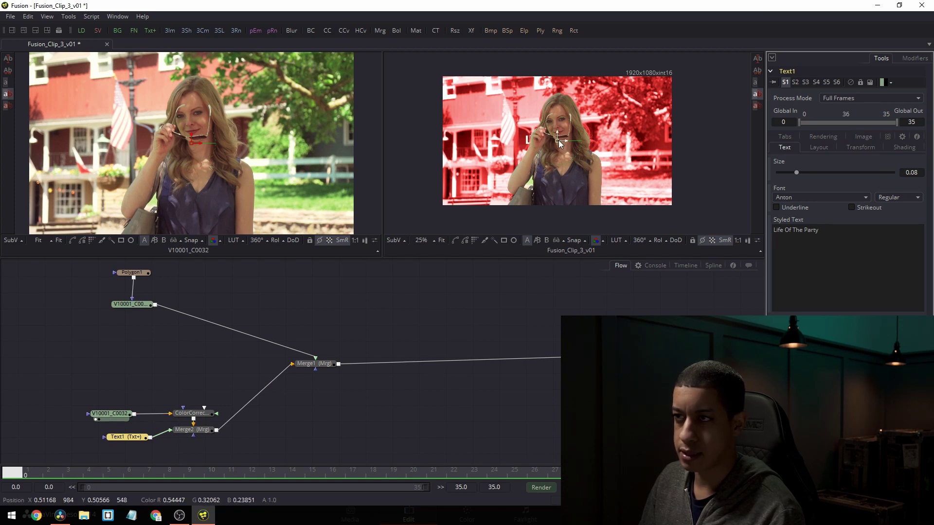
pyautogui.moveTo(559, 142); pyautogui.dragTo(623, 94)
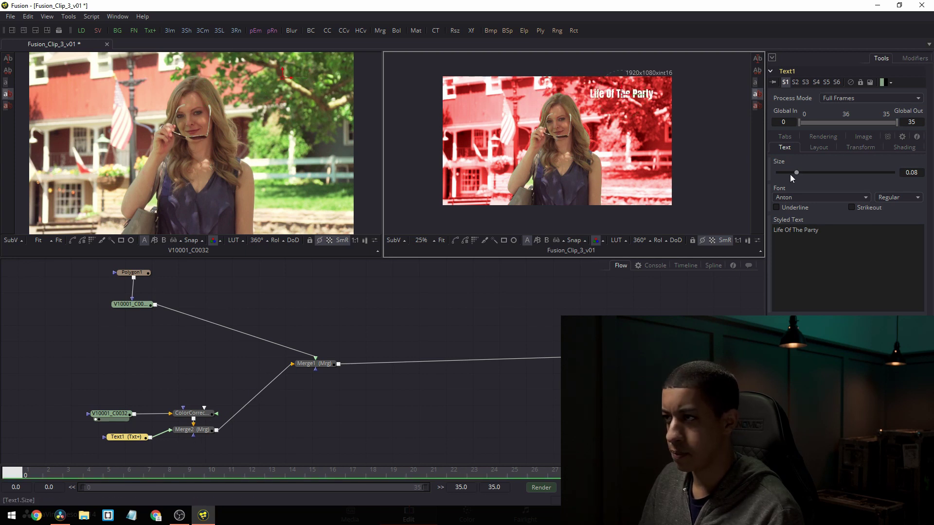
pyautogui.moveTo(796, 173)
pyautogui.mouseDown()
pyautogui.moveTo(817, 176)
pyautogui.moveTo(807, 176)
pyautogui.mouseUp()
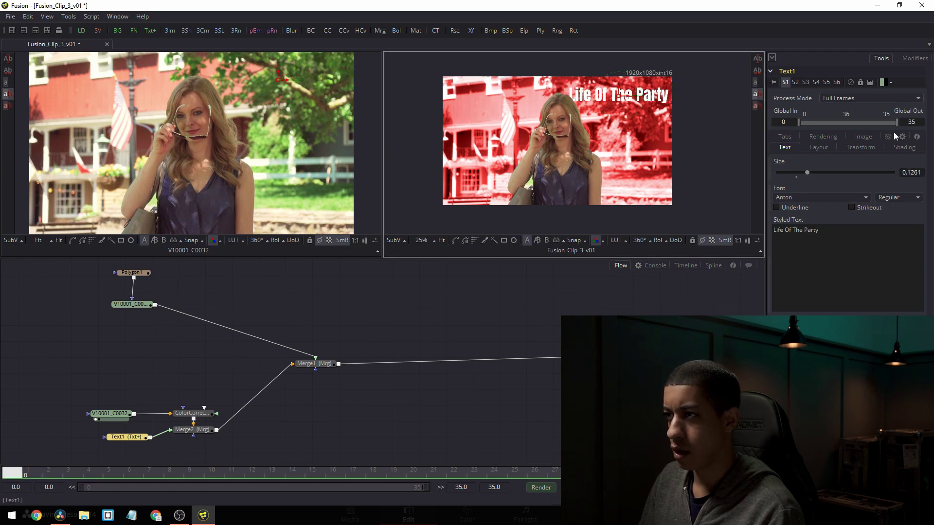
# Tidy the Merge2 and Text1 node positions and bring up the title's position settings.
pyautogui.click(187, 430)
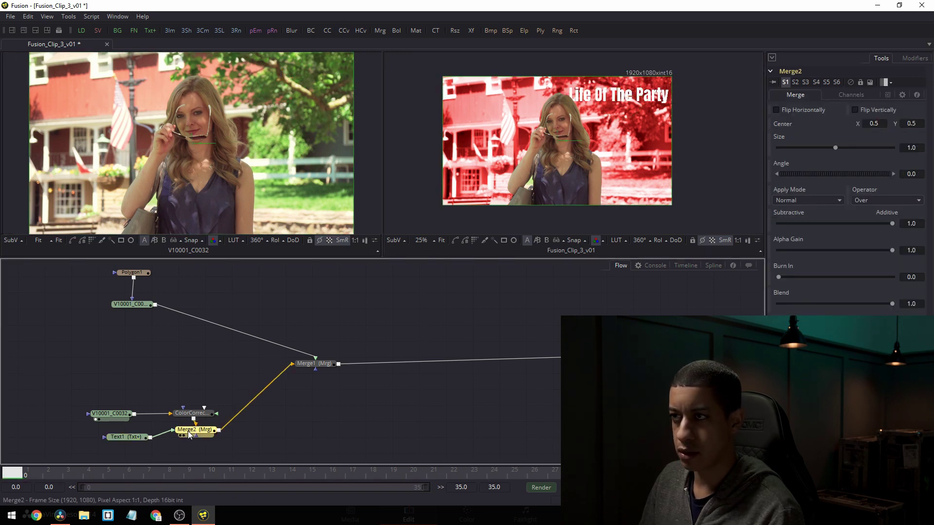
pyautogui.moveTo(190, 435); pyautogui.dragTo(193, 440)
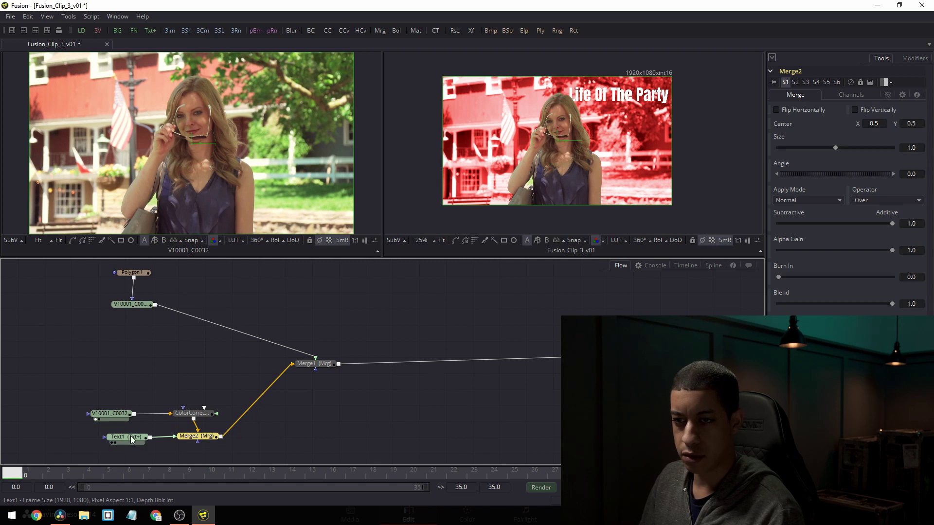
pyautogui.moveTo(131, 439); pyautogui.dragTo(134, 442)
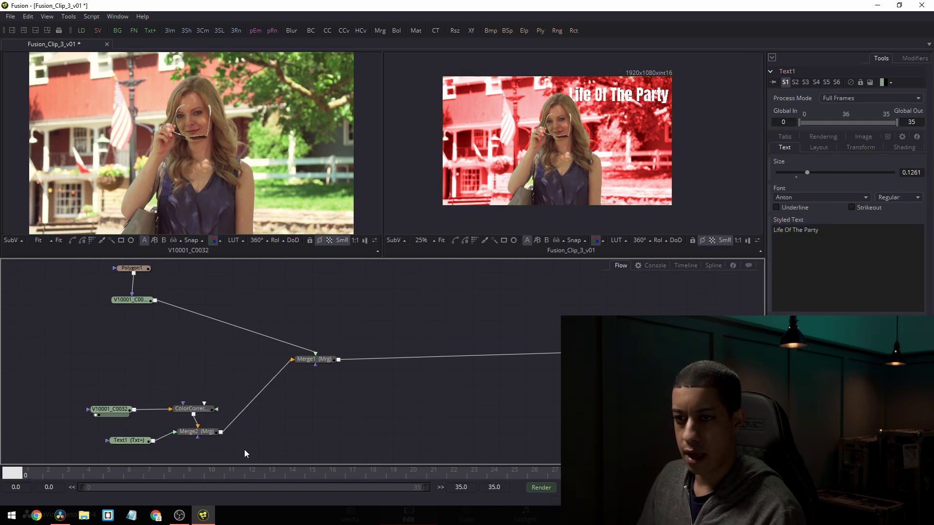
pyautogui.click(129, 440)
pyautogui.click(818, 147)
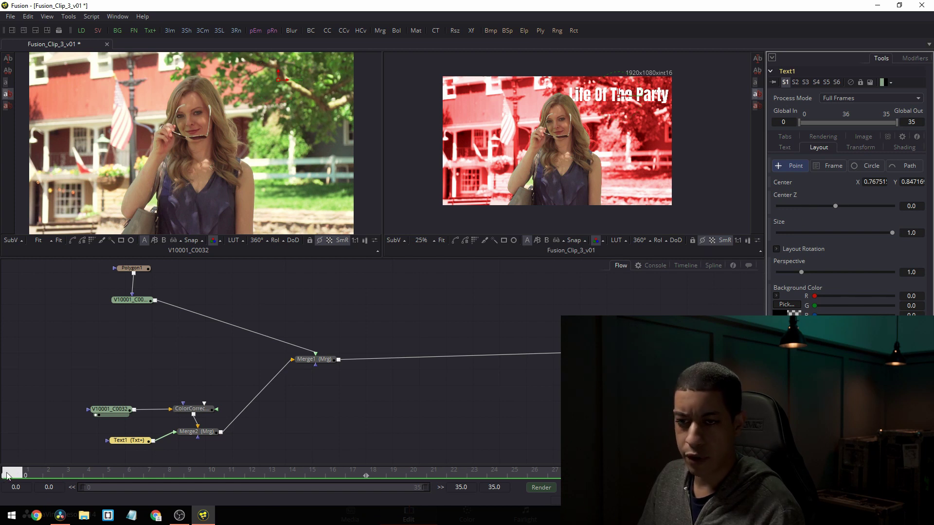
# Keyframe the title's Center off-frame left at the start and back top-right at frame 13, then preview.
pyautogui.click(770, 182)
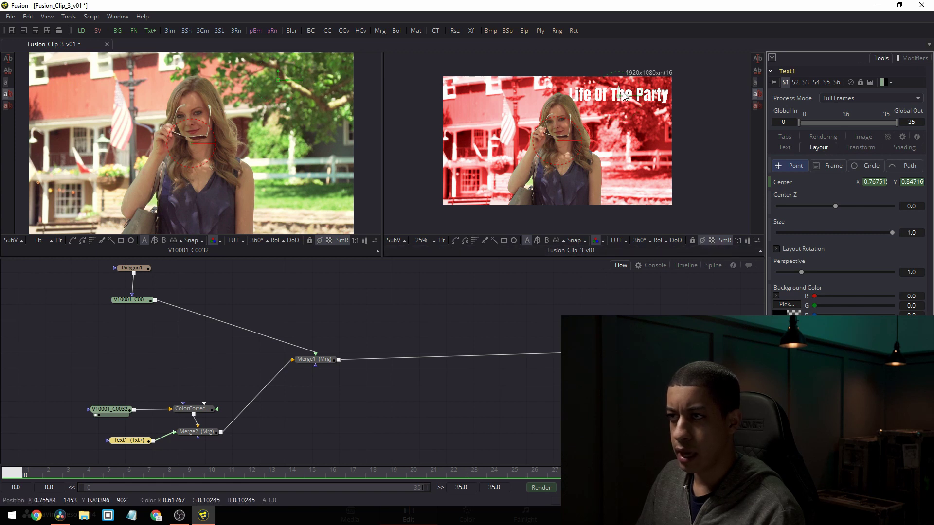
pyautogui.moveTo(619, 98); pyautogui.dragTo(384, 95)
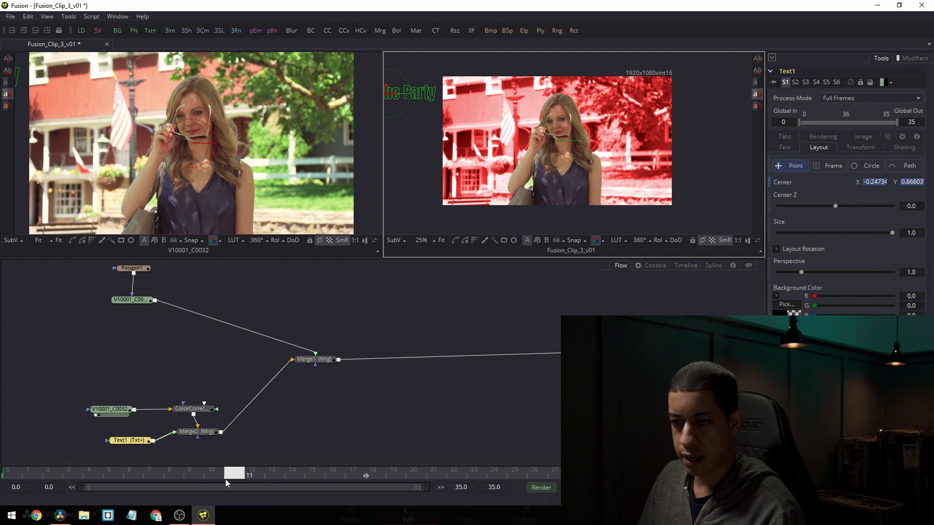
pyautogui.moveTo(226, 480); pyautogui.dragTo(274, 480)
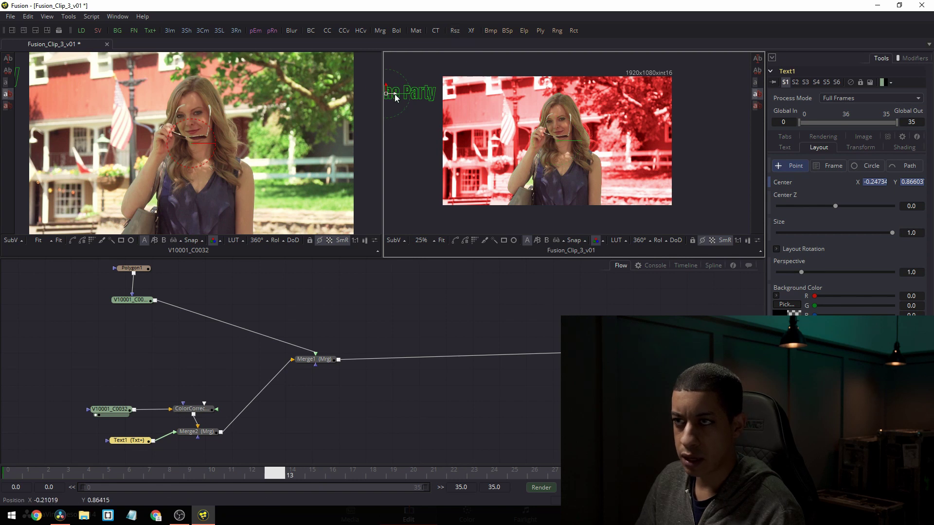
pyautogui.moveTo(395, 98); pyautogui.dragTo(628, 96)
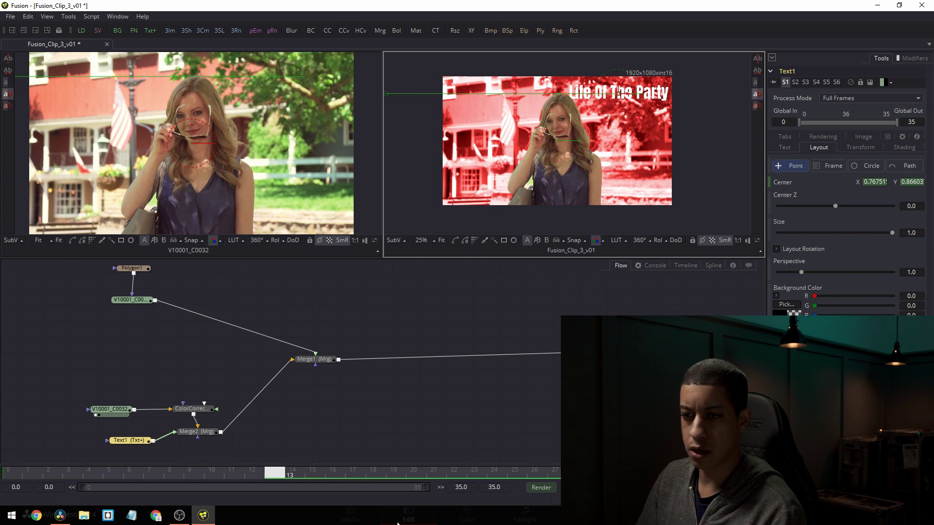
pyautogui.press('space')
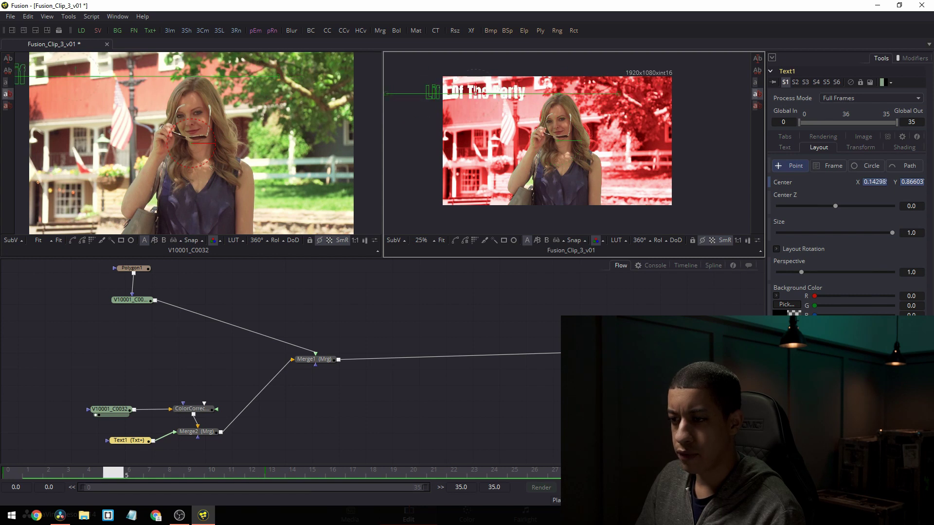
pyautogui.press('space')
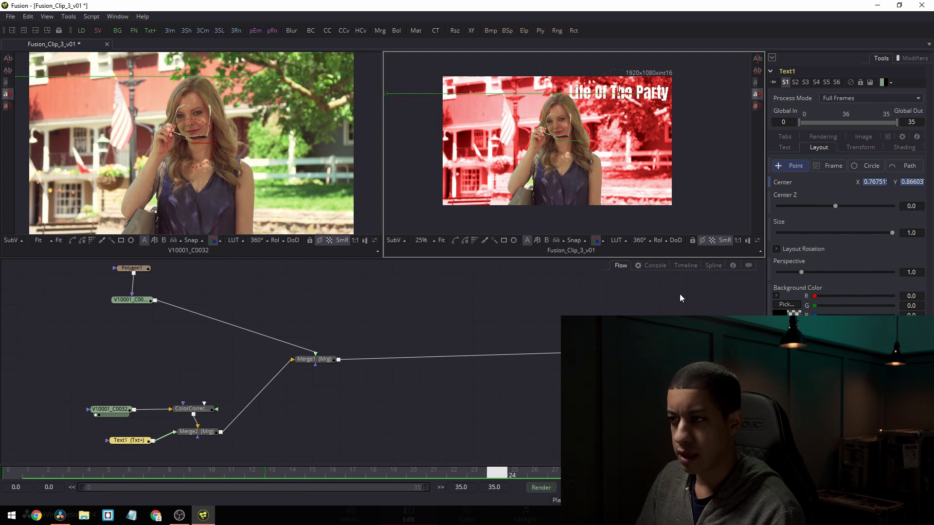
# In the Spline editor, smooth the title's end Displacement keyframe and preview the slide-in.
pyautogui.click(715, 265)
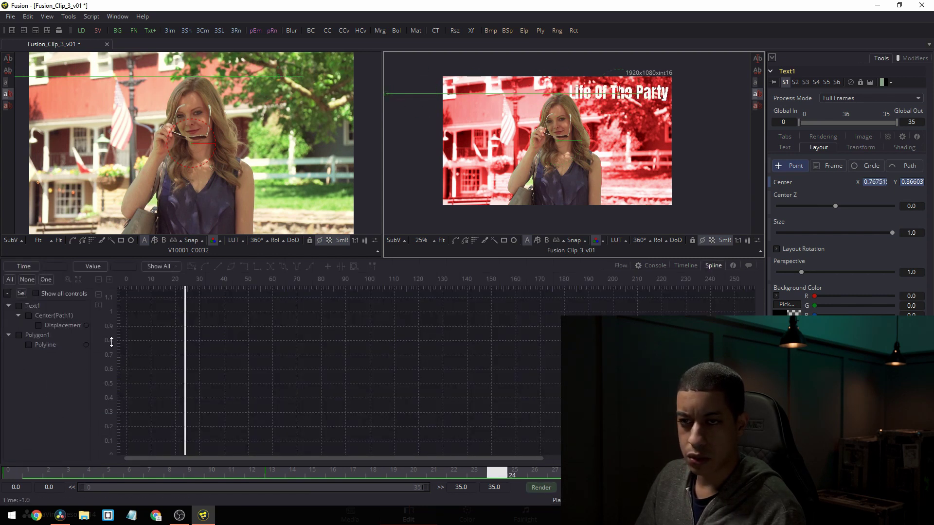
pyautogui.click(59, 323)
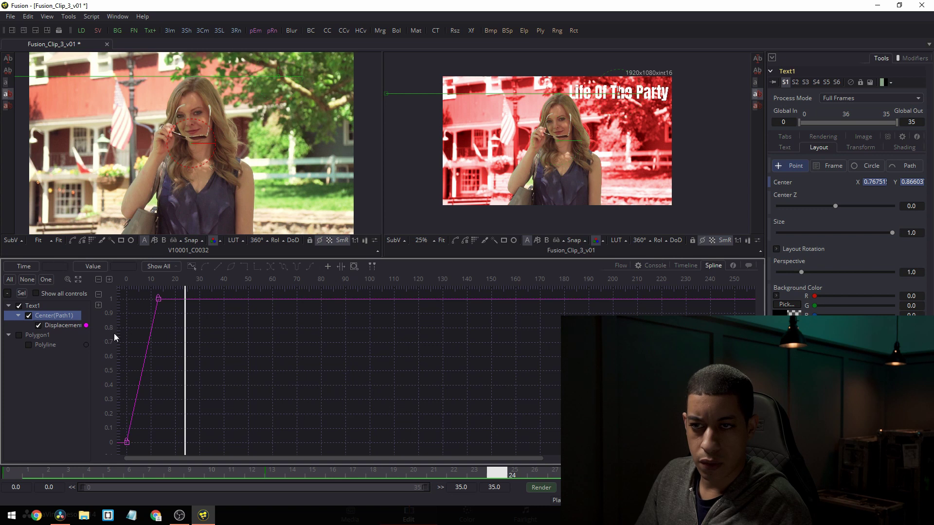
pyautogui.click(158, 299)
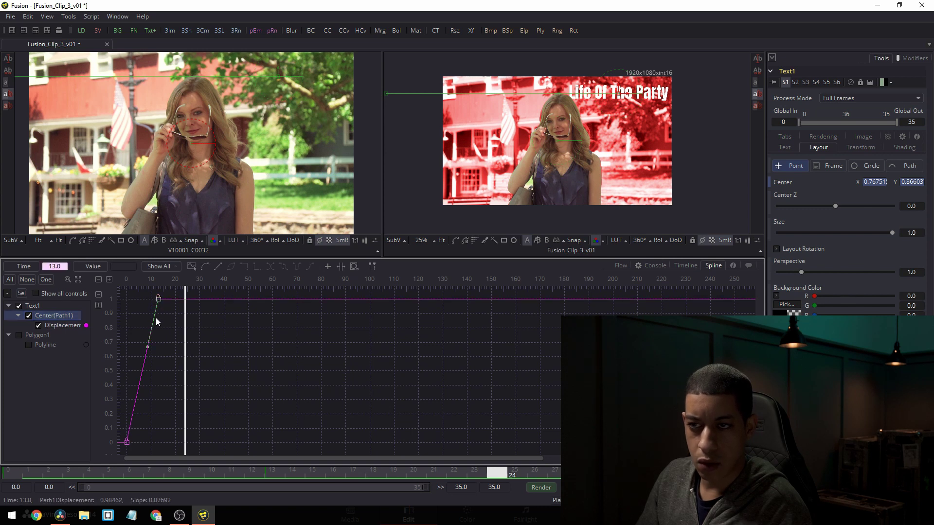
pyautogui.press('s')
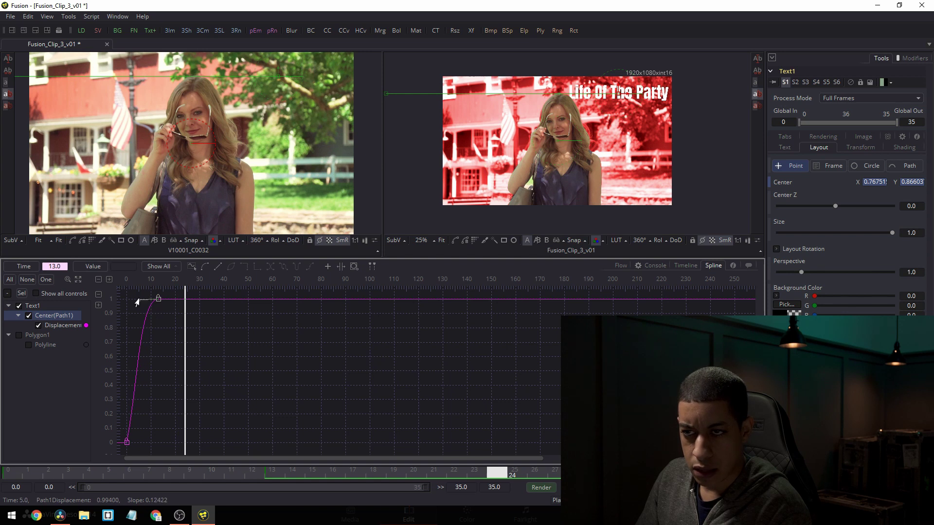
pyautogui.moveTo(293, 475); pyautogui.dragTo(7, 474)
pyautogui.press('space')
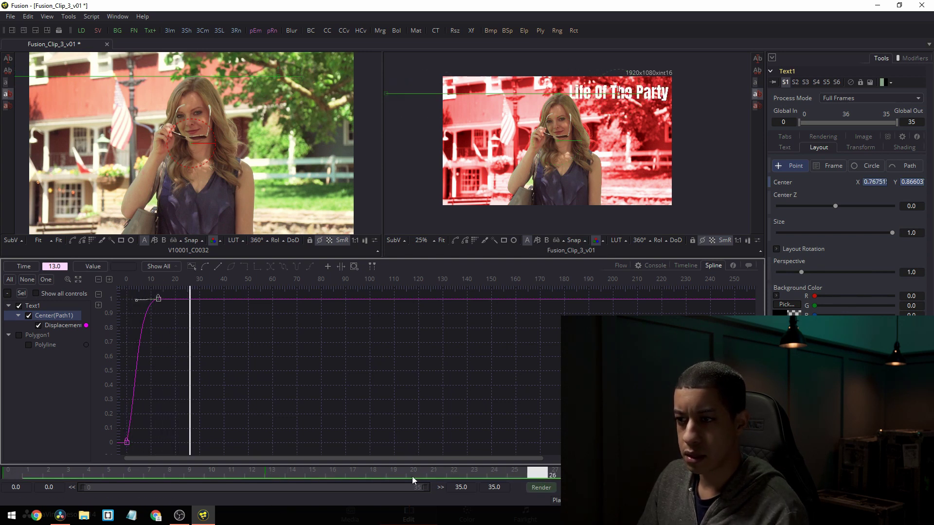
pyautogui.press('space')
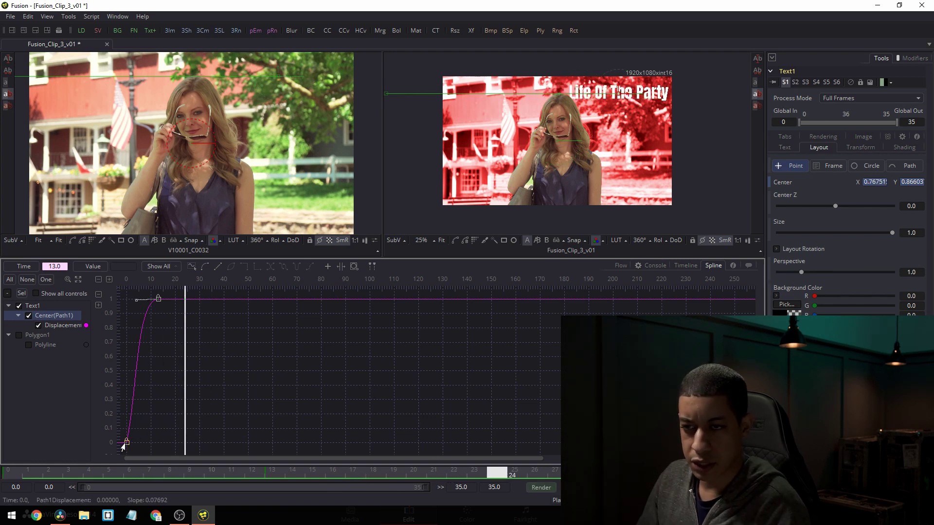
# Move the slide-in keyframes to frames 3 and 21, recheck playback, and select Merge2 in the flow.
pyautogui.moveTo(122, 444); pyautogui.dragTo(131, 444)
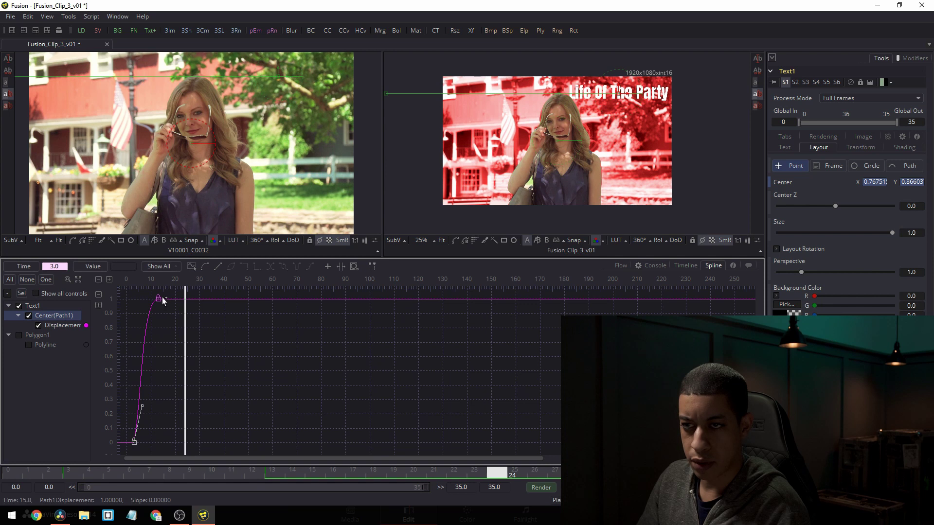
pyautogui.moveTo(159, 299); pyautogui.dragTo(178, 299)
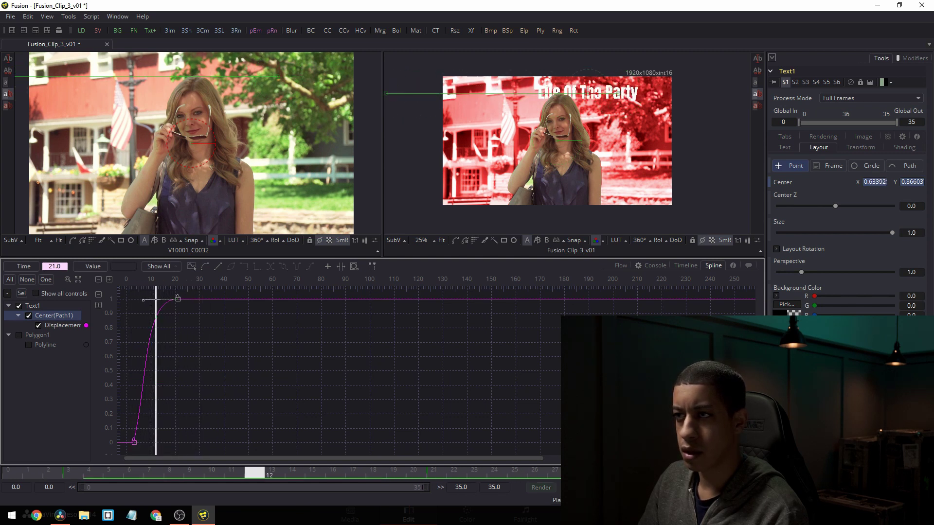
pyautogui.press('space')
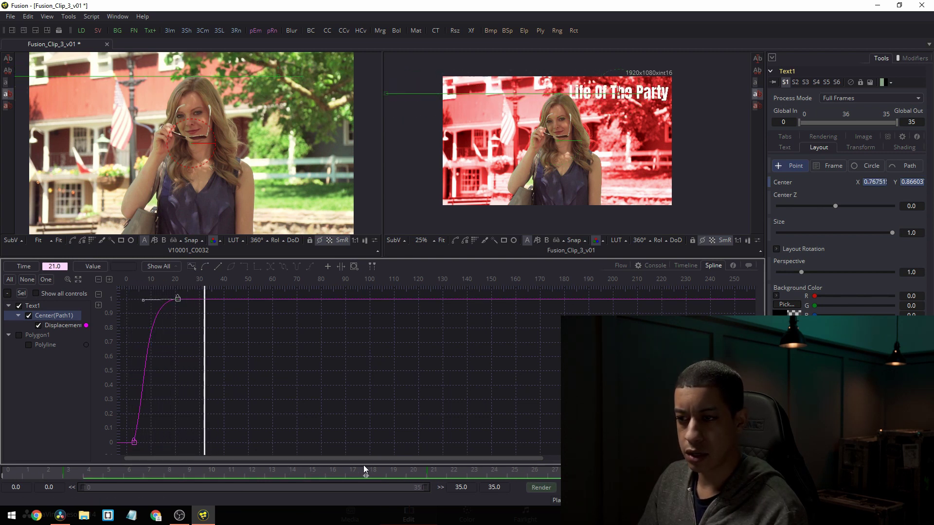
pyautogui.click(621, 266)
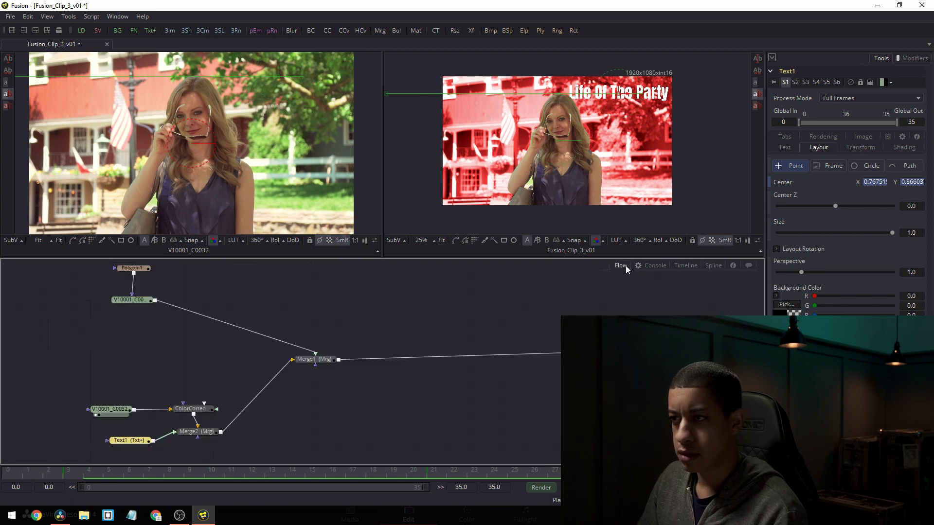
pyautogui.moveTo(186, 433); pyautogui.dragTo(183, 366)
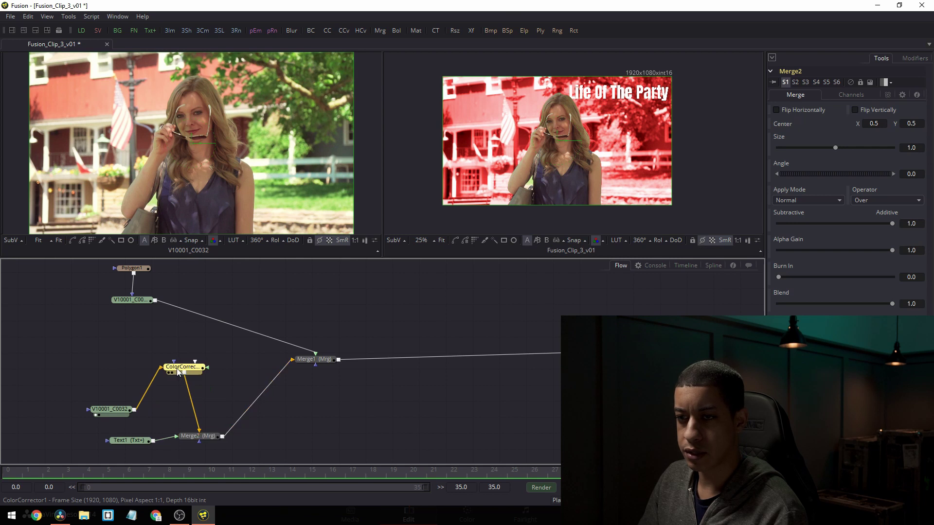
# Merge a Background1 node over the ColorCorrector copy, setting its RGB and alpha to 0.488.
pyautogui.moveTo(105, 416); pyautogui.dragTo(88, 372)
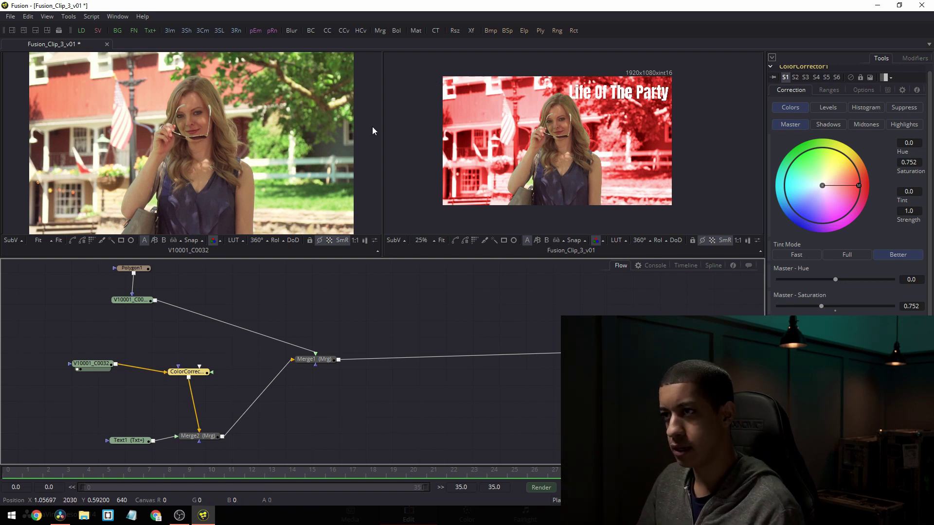
pyautogui.hotkey('ctrl', 'space')
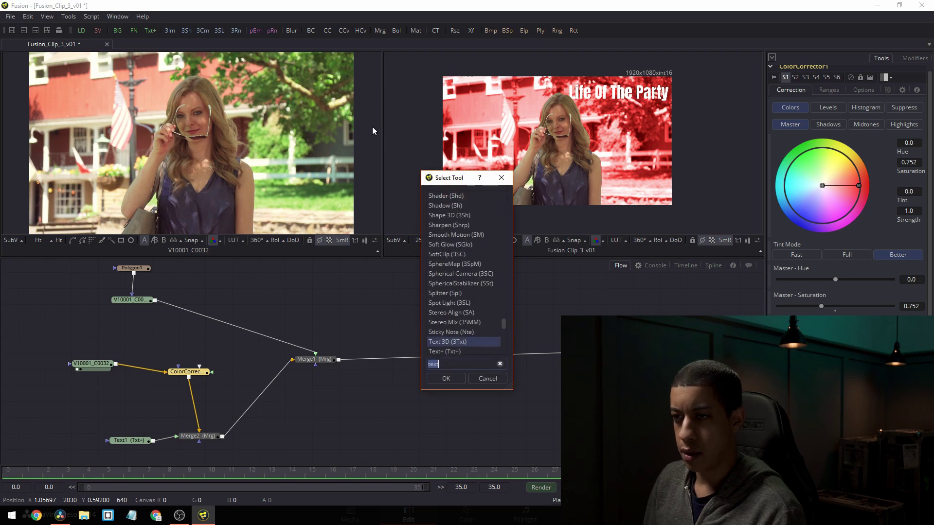
pyautogui.write('back')
pyautogui.press('Return')
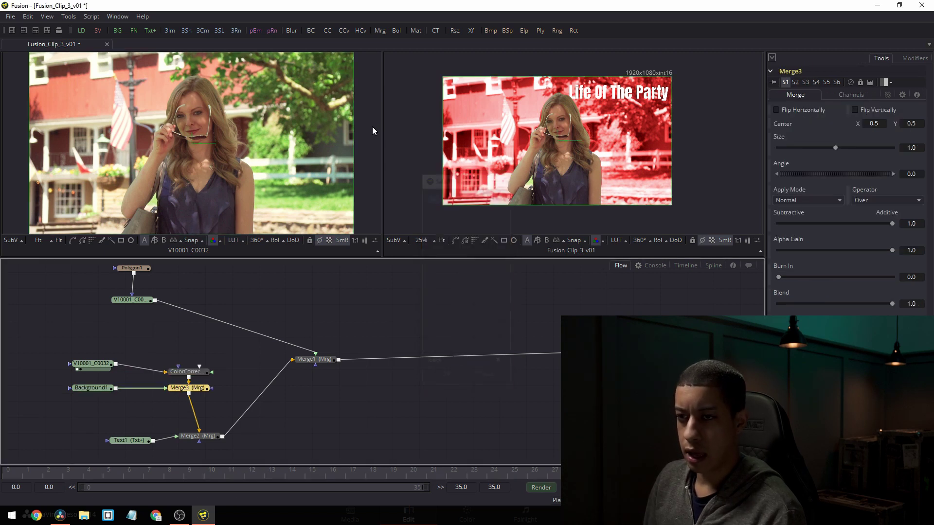
pyautogui.moveTo(188, 387); pyautogui.dragTo(191, 397)
pyautogui.moveTo(93, 395); pyautogui.dragTo(92, 402)
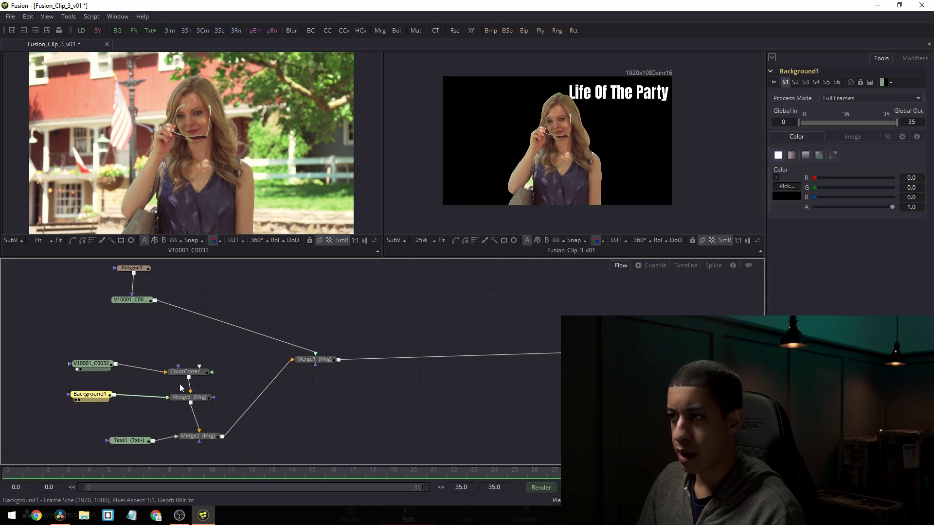
pyautogui.moveTo(853, 206)
pyautogui.mouseDown()
pyautogui.moveTo(822, 198)
pyautogui.moveTo(848, 197)
pyautogui.moveTo(831, 188)
pyautogui.moveTo(852, 191)
pyautogui.mouseUp()
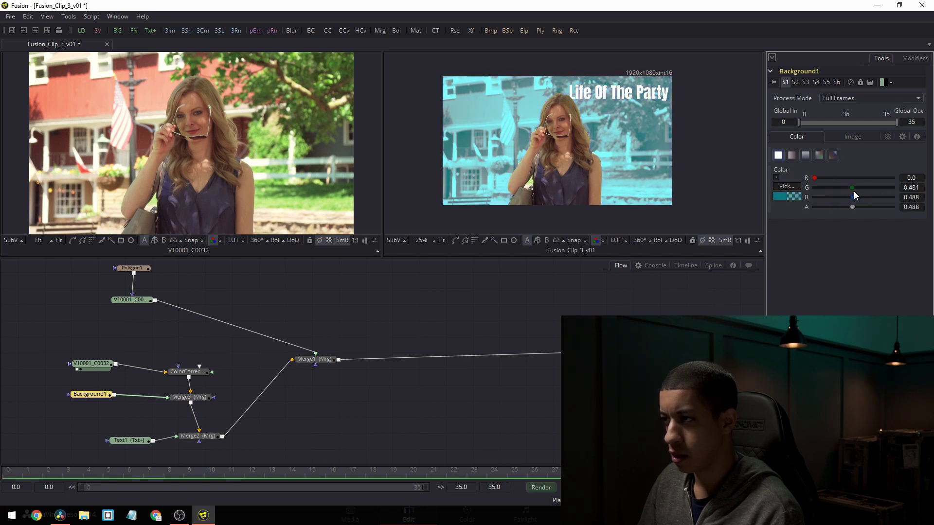
pyautogui.moveTo(818, 177); pyautogui.dragTo(851, 178)
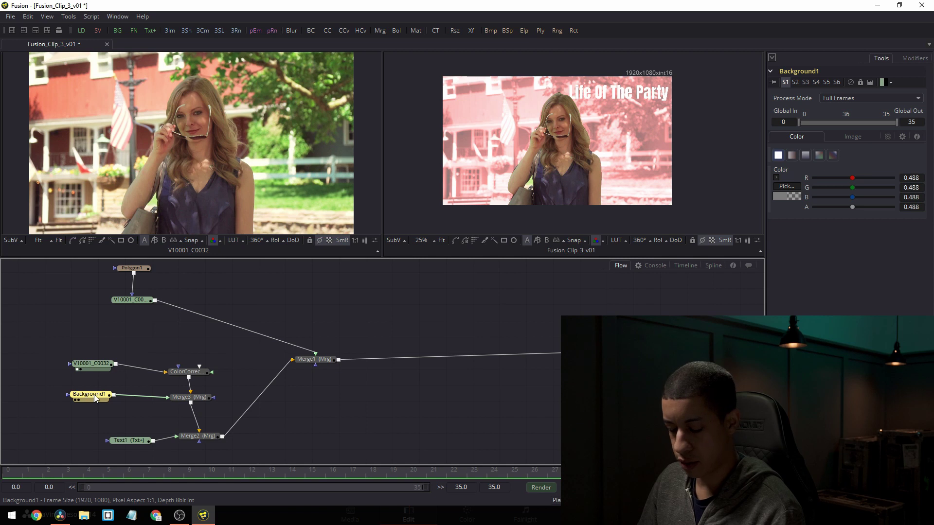
# Mask Background1 with a Rectangle: width 0.09, full height, centre moved left, soft edge added.
pyautogui.hotkey('ctrl', 'space')
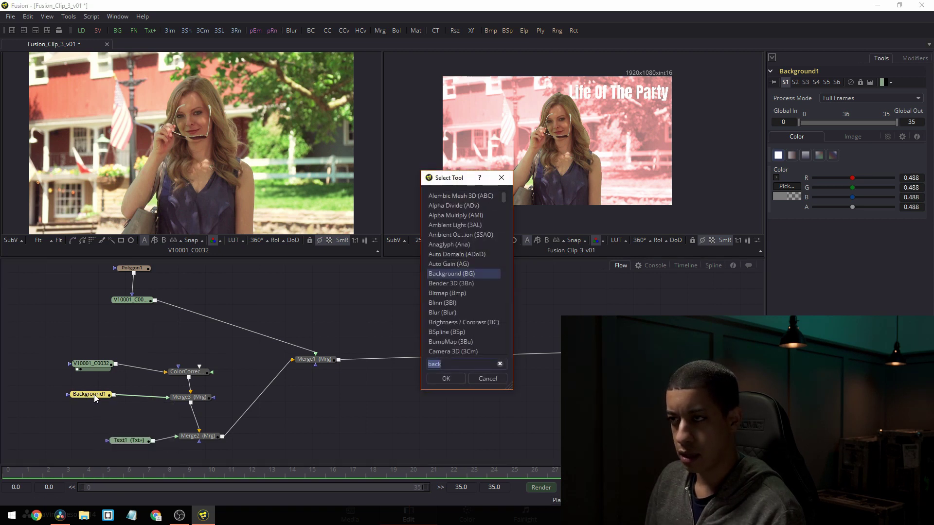
pyautogui.write('re')
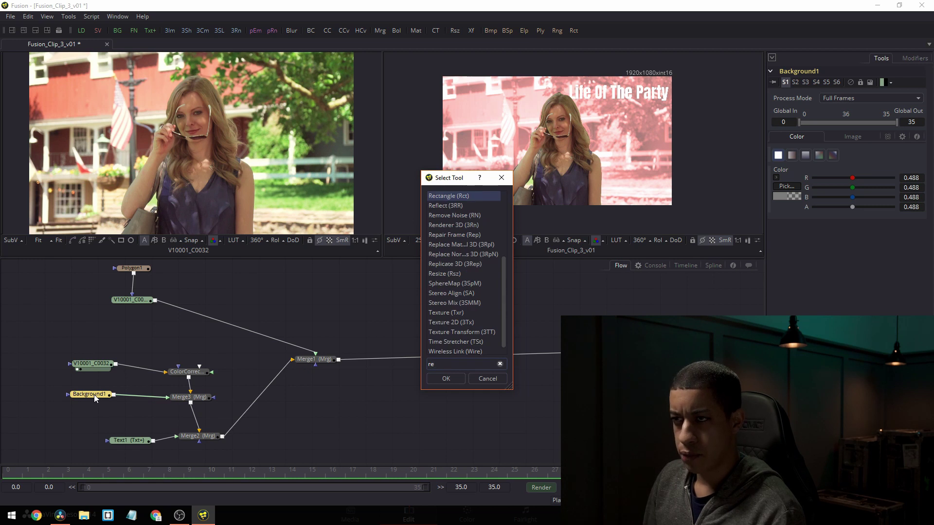
pyautogui.press('Return')
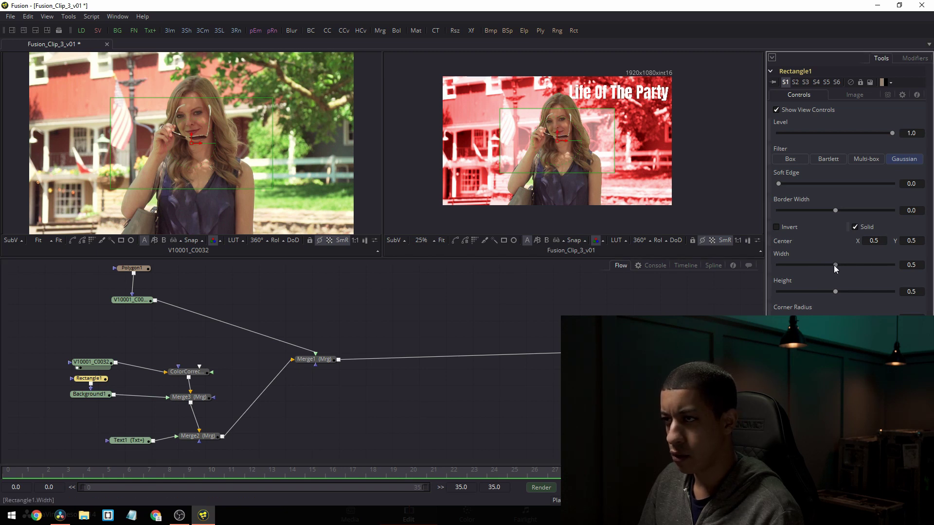
pyautogui.moveTo(834, 265); pyautogui.dragTo(787, 263)
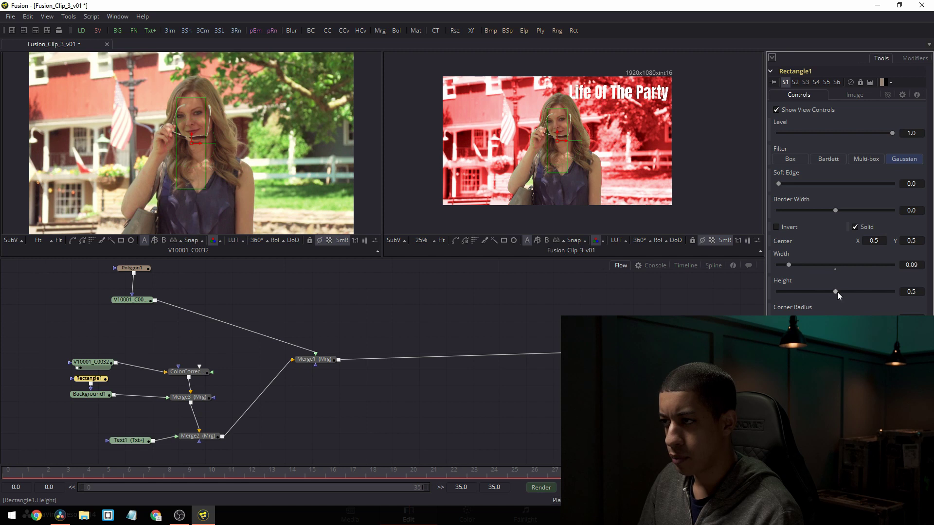
pyautogui.moveTo(836, 291); pyautogui.dragTo(893, 291)
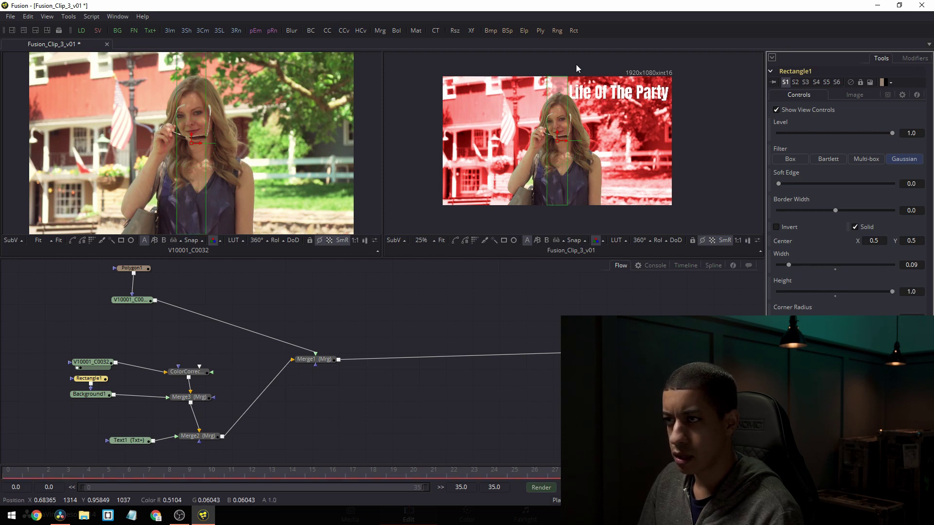
pyautogui.moveTo(556, 141); pyautogui.dragTo(495, 112)
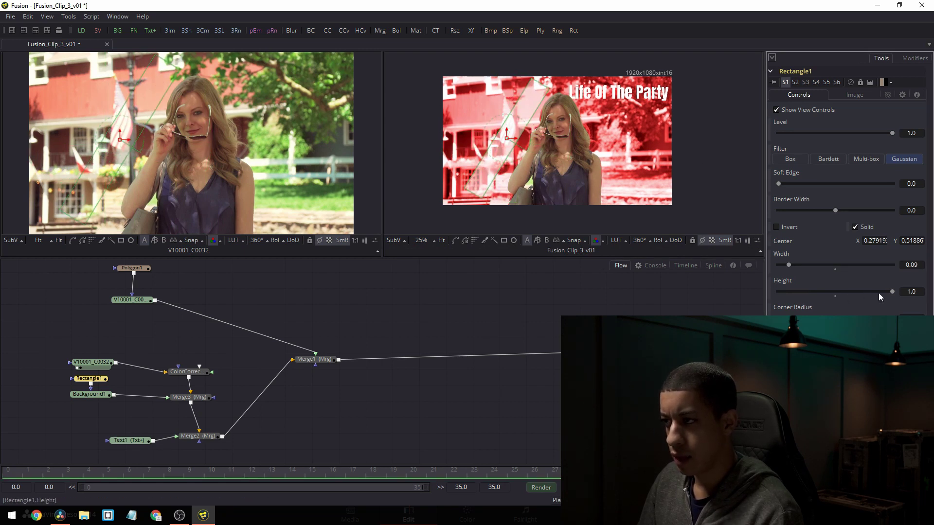
pyautogui.moveTo(533, 85); pyautogui.dragTo(582, 28)
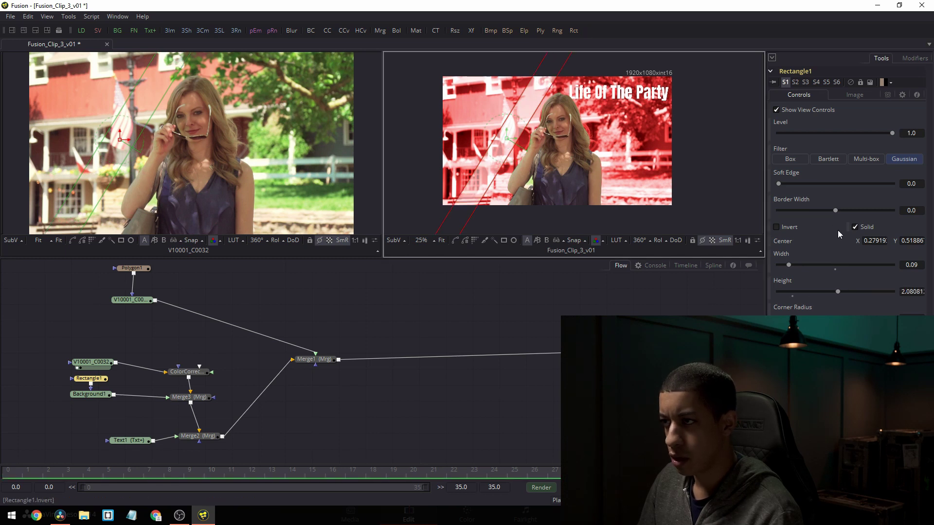
pyautogui.moveTo(787, 185); pyautogui.dragTo(833, 195)
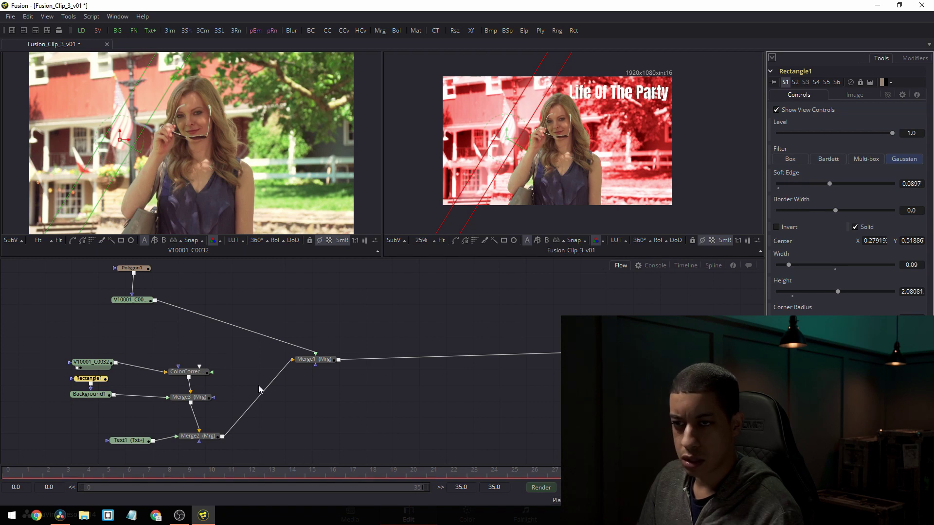
# Lower Background1's alpha to 0.112, fine-tune the mask softness, and shift the stripe further left.
pyautogui.click(92, 398)
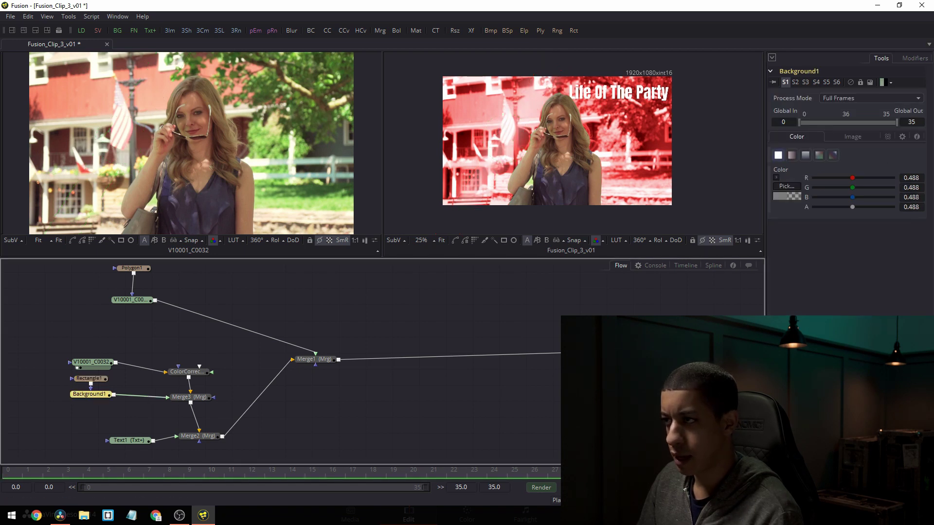
pyautogui.moveTo(852, 207); pyautogui.dragTo(823, 207)
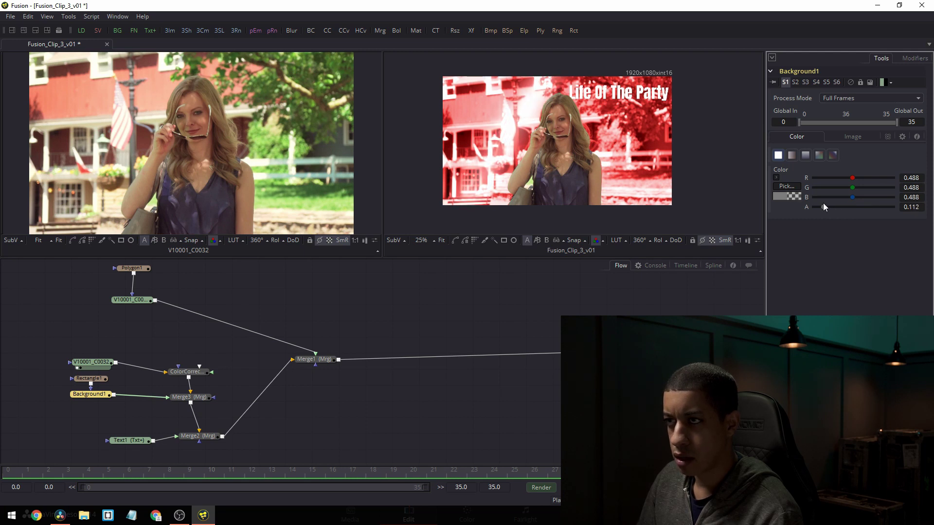
pyautogui.click(88, 379)
pyautogui.moveTo(828, 183)
pyautogui.mouseDown()
pyautogui.moveTo(799, 180)
pyautogui.moveTo(844, 190)
pyautogui.moveTo(830, 182)
pyautogui.moveTo(839, 183)
pyautogui.mouseUp()
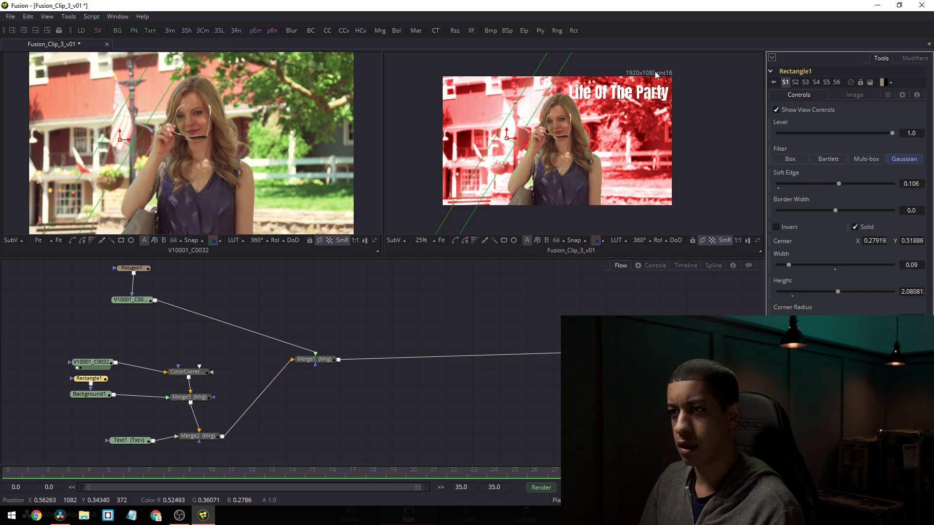
pyautogui.moveTo(99, 399); pyautogui.dragTo(98, 409)
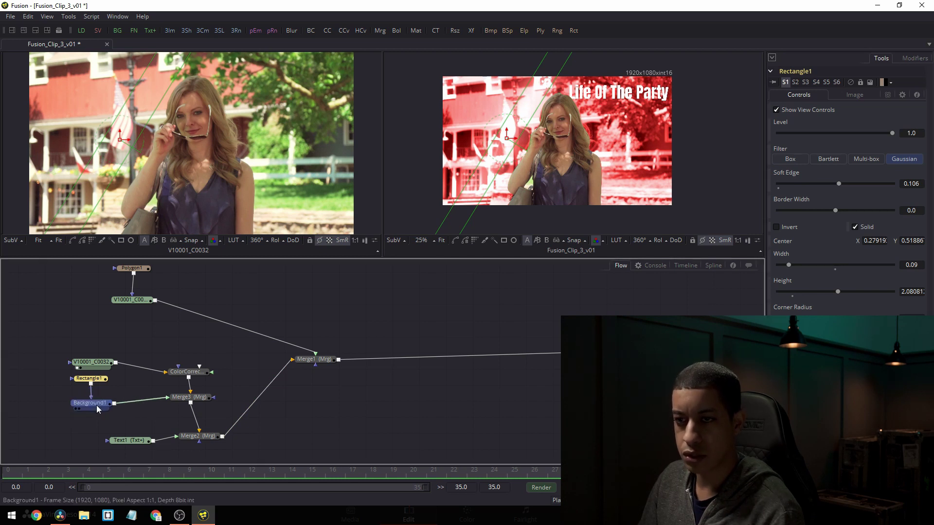
pyautogui.click(95, 380)
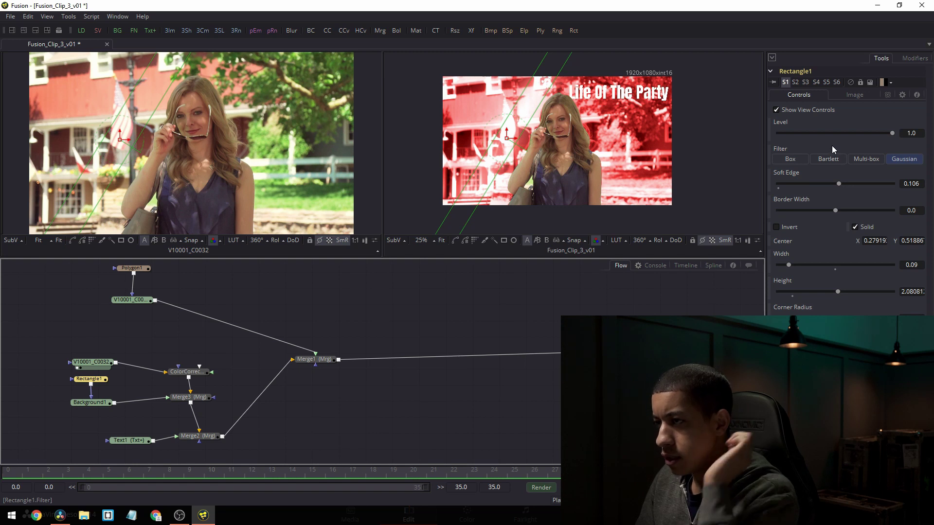
pyautogui.moveTo(493, 151); pyautogui.dragTo(485, 152)
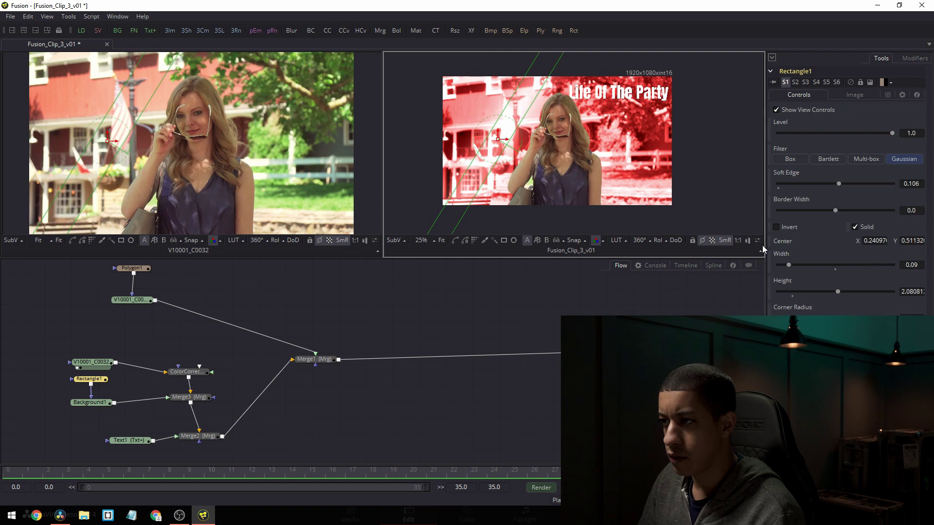
# Animate Rectangle1's centre from the upper left at frame 1 to 1.0605, -0.0660 at frame 12.
pyautogui.moveTo(134, 473); pyautogui.dragTo(52, 475)
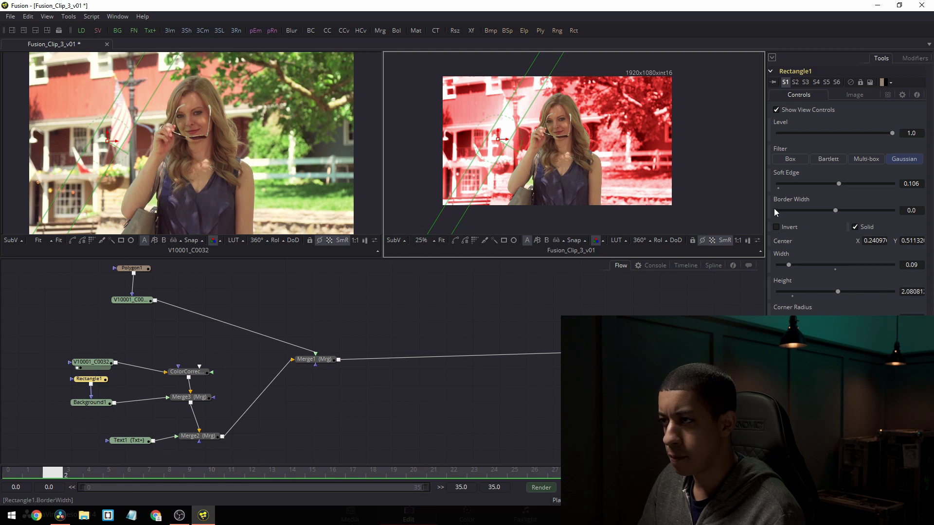
pyautogui.click(770, 241)
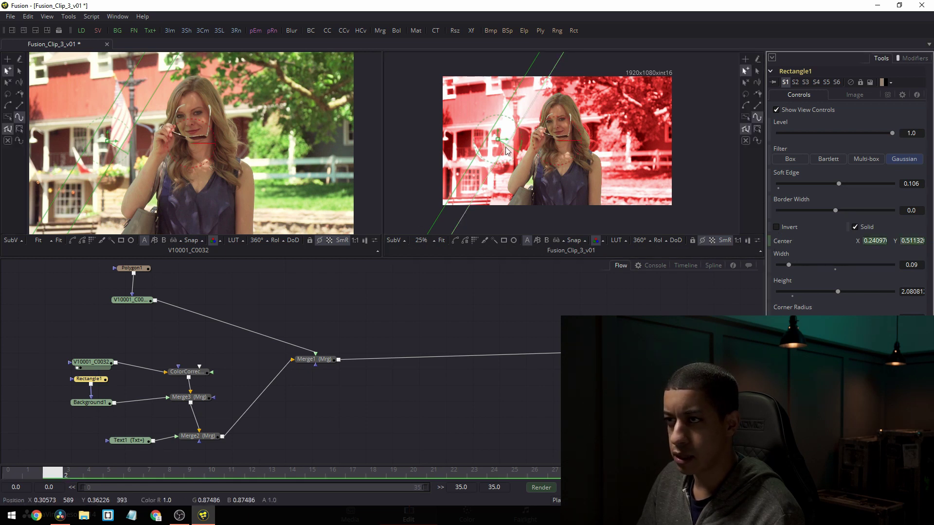
pyautogui.moveTo(497, 139); pyautogui.dragTo(419, 77)
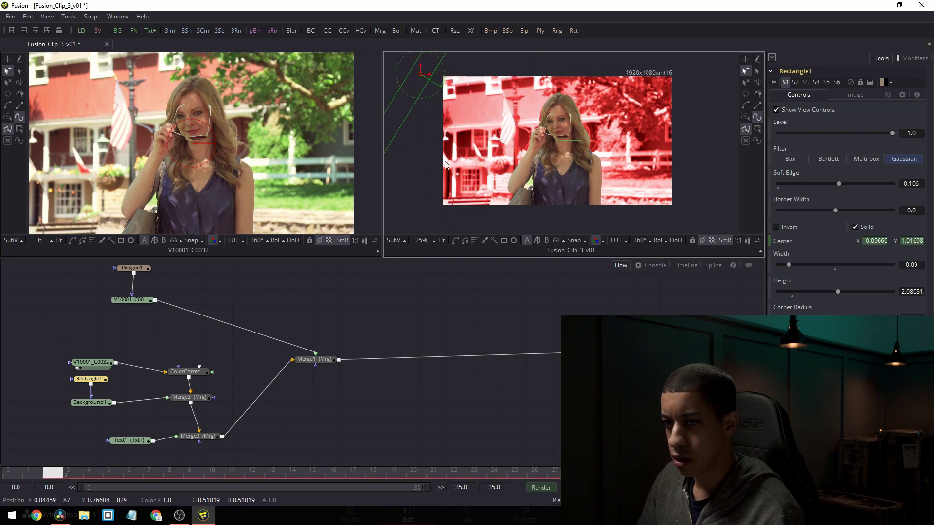
pyautogui.moveTo(245, 474); pyautogui.dragTo(312, 474)
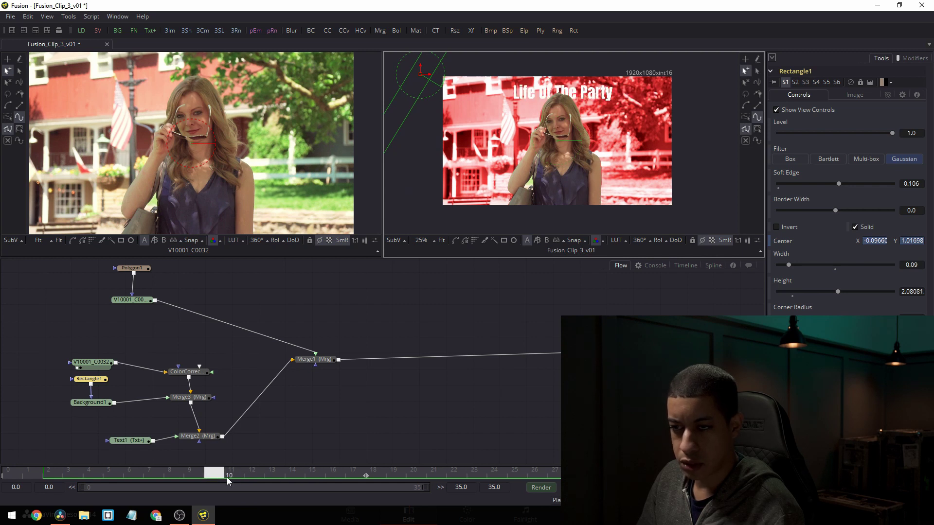
pyautogui.moveTo(227, 480); pyautogui.dragTo(256, 479)
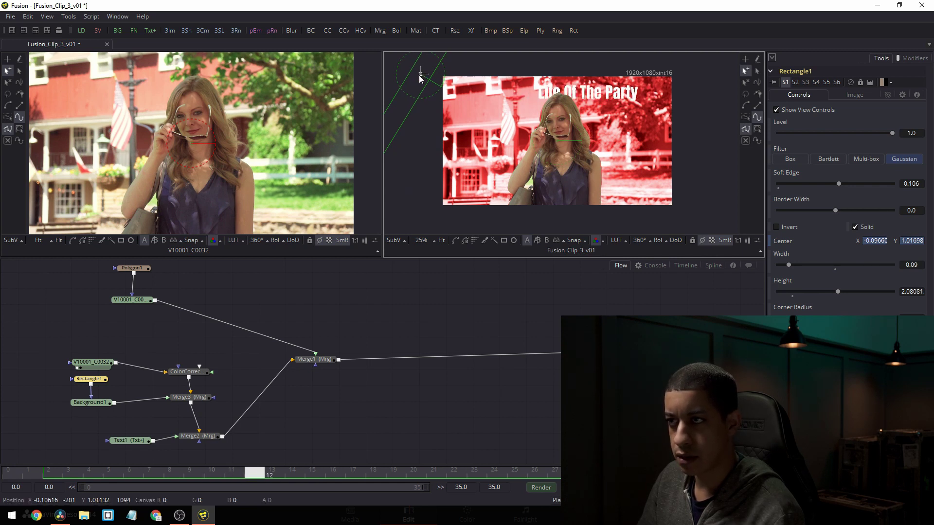
pyautogui.moveTo(421, 77); pyautogui.dragTo(685, 216)
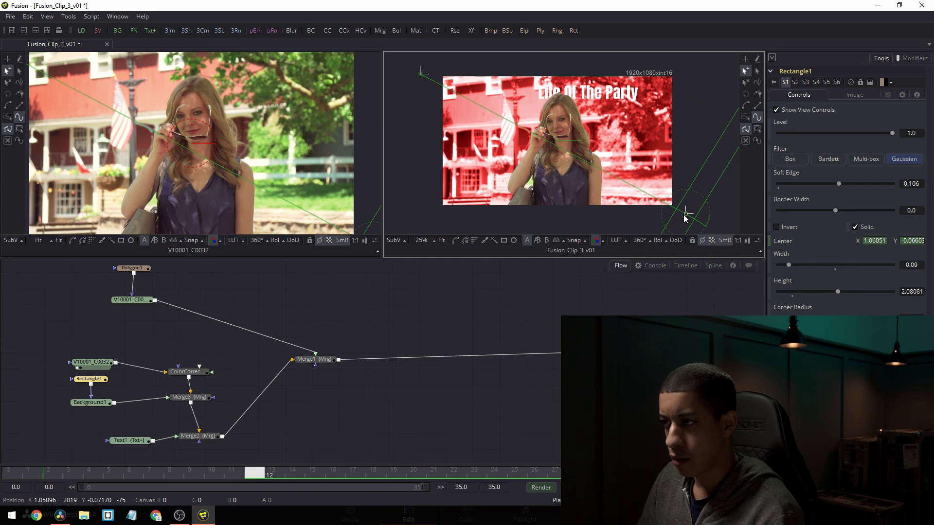
# Play back the stripe animation and review it around frame 12.
pyautogui.press('space')
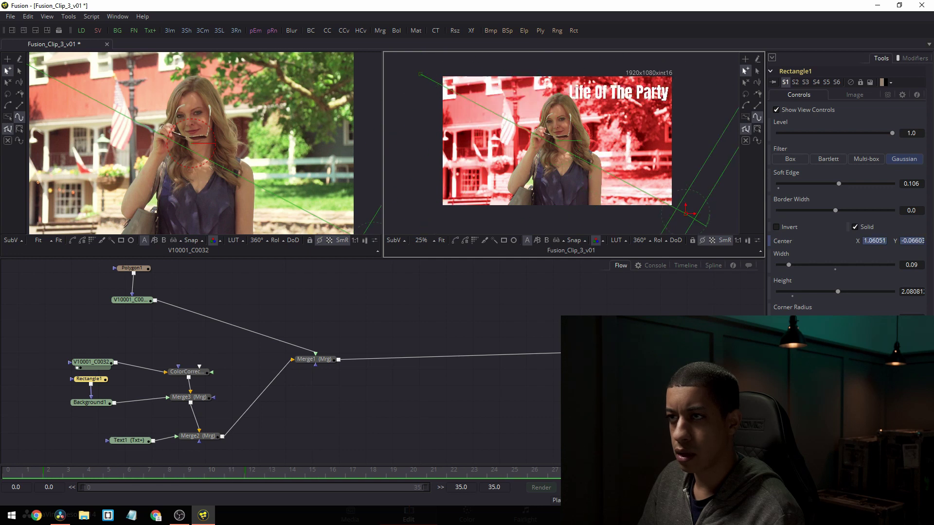
pyautogui.press('space')
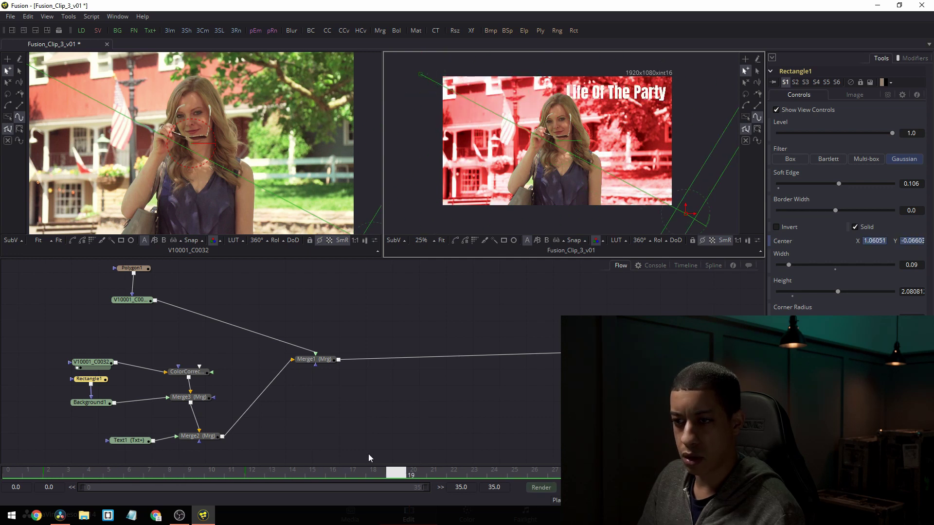
pyautogui.click(146, 477)
pyautogui.moveTo(146, 478); pyautogui.dragTo(244, 480)
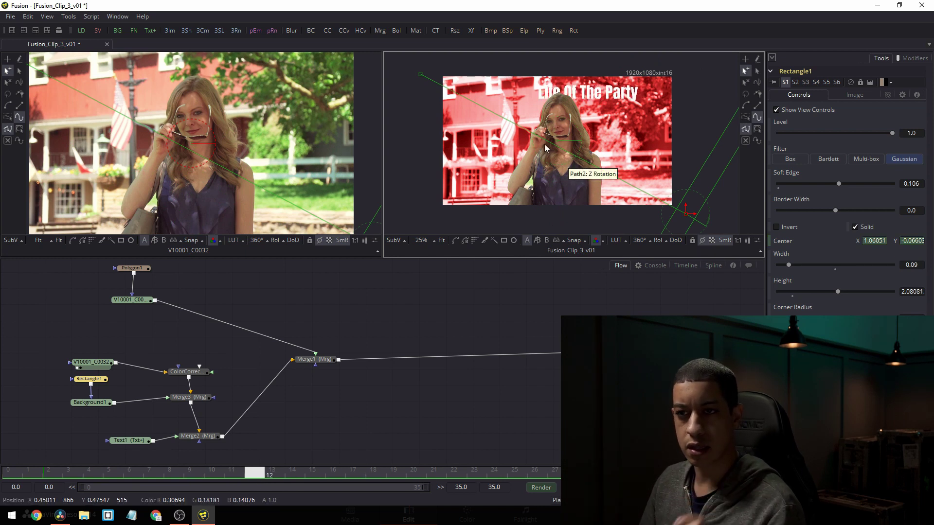
pyautogui.click(136, 301)
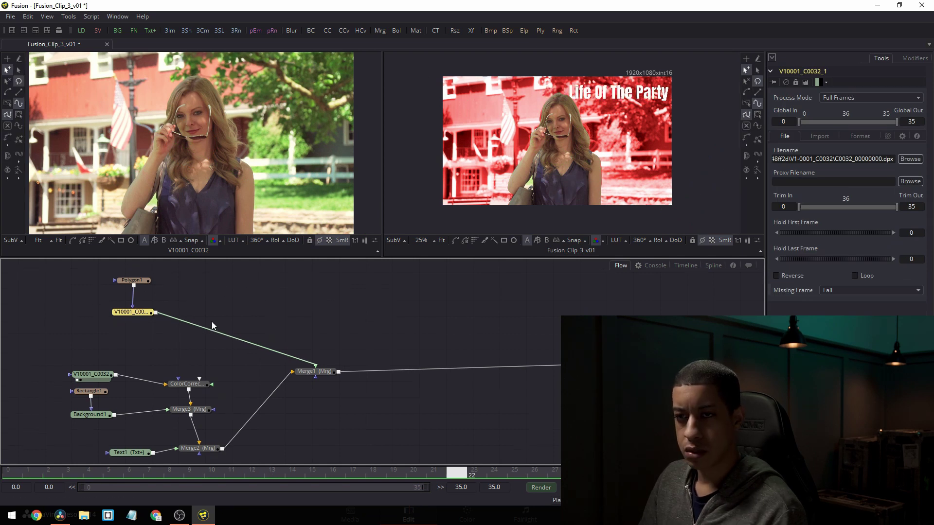
# Insert a Transform node after the V10001_C0032 freeze-frame clip with Size about 1.02, then play back.
pyautogui.click(135, 314)
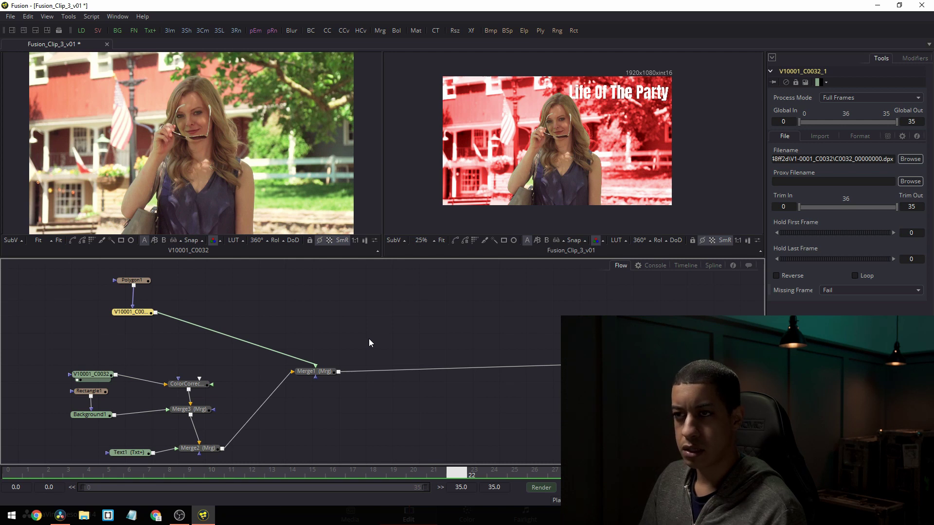
pyautogui.hotkey('ctrl', 'space')
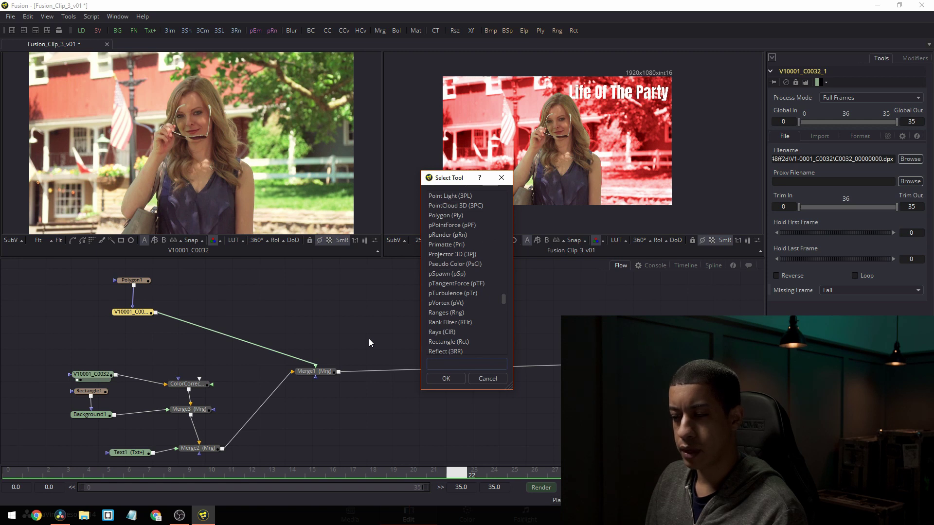
pyautogui.write('tra')
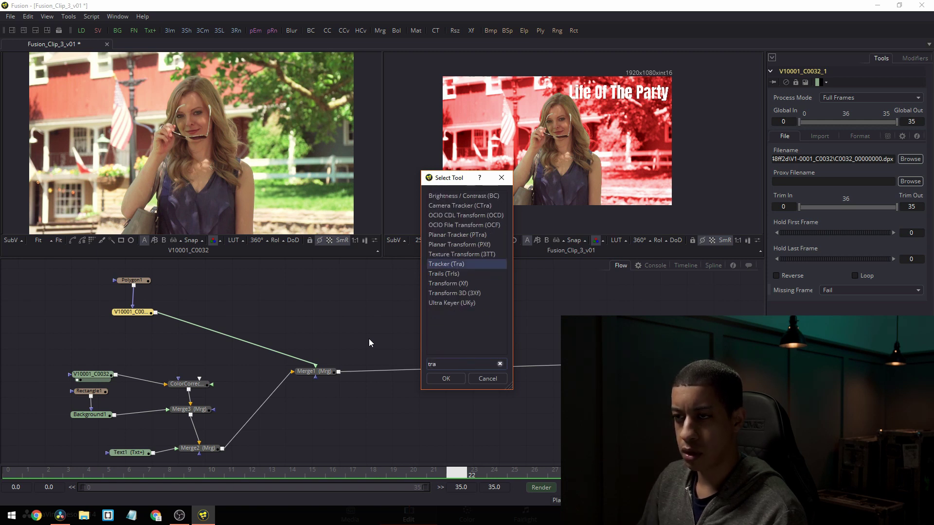
pyautogui.press('Down')
pyautogui.press('Down')
pyautogui.press('Return')
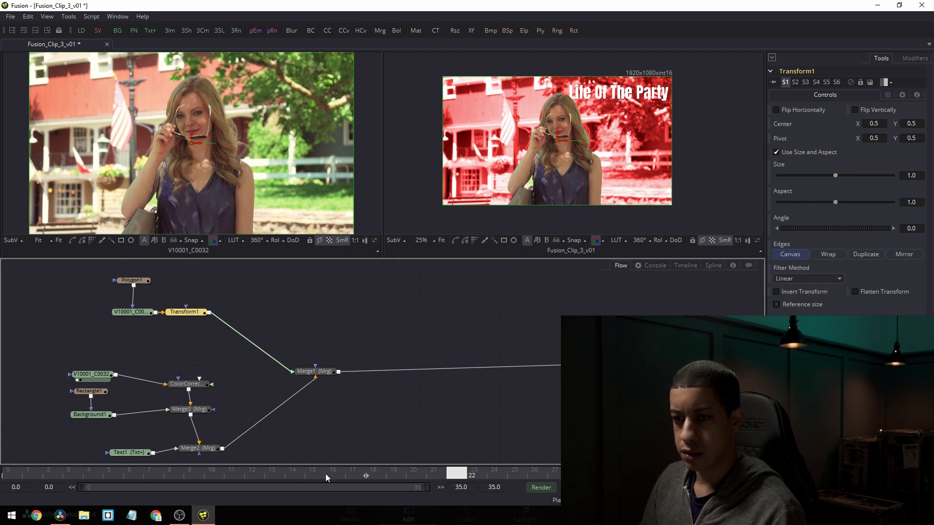
pyautogui.moveTo(326, 473); pyautogui.dragTo(18, 480)
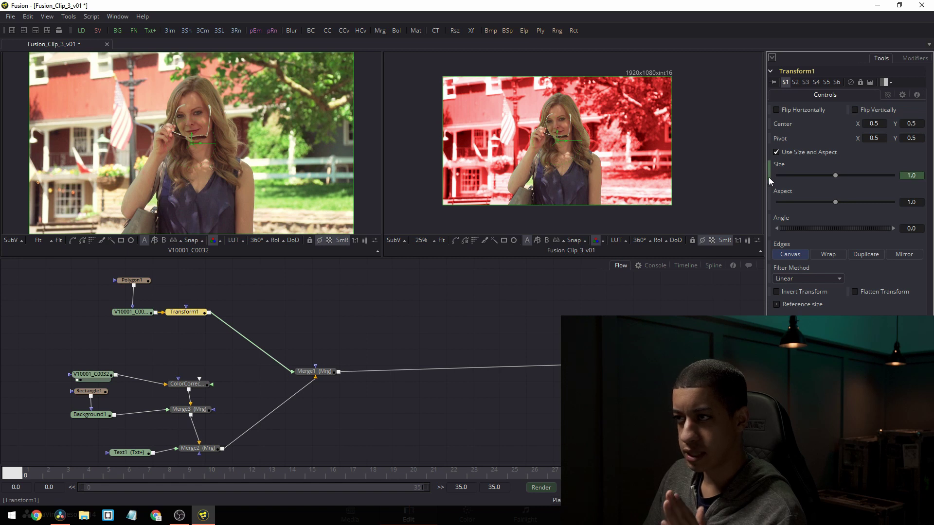
pyautogui.moveTo(375, 477); pyautogui.dragTo(608, 475)
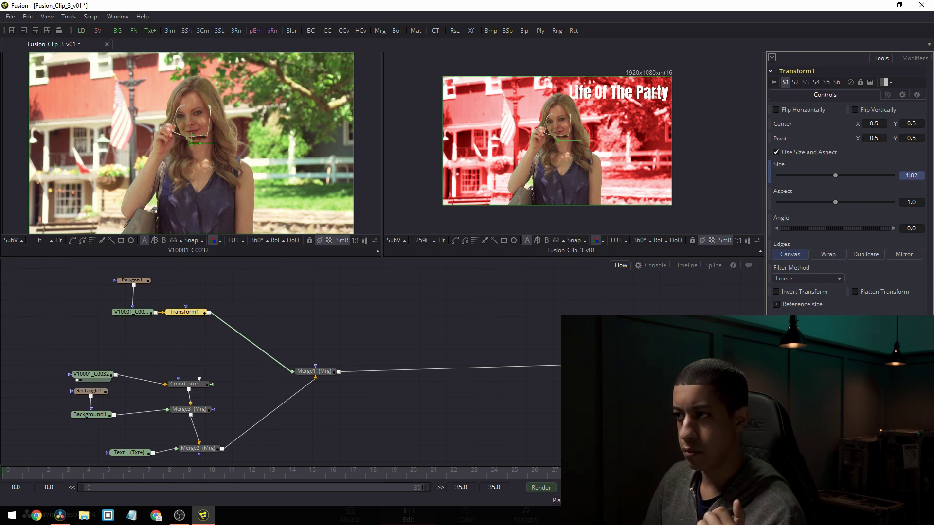
pyautogui.press('Tab')
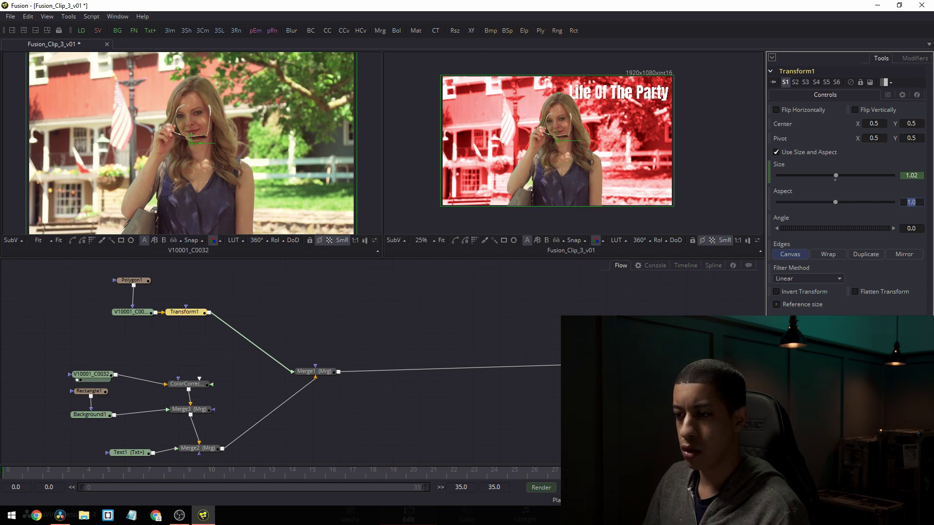
pyautogui.press('space')
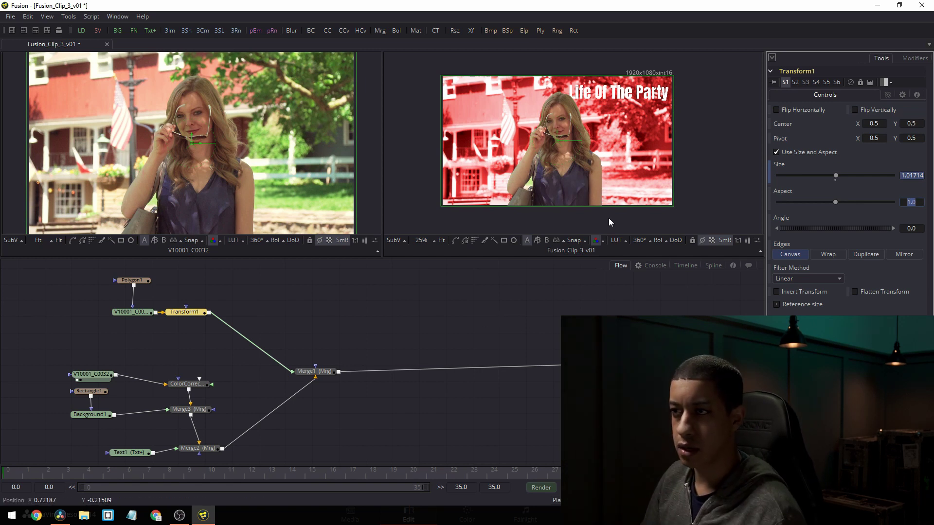
pyautogui.scroll(3, 594, 162)
# Set Polygon1's soft edge to 0.0154, zooming in to compare the woman's cutout edge.
pyautogui.scroll(-1, 594, 165)
pyautogui.scroll(5, 595, 169)
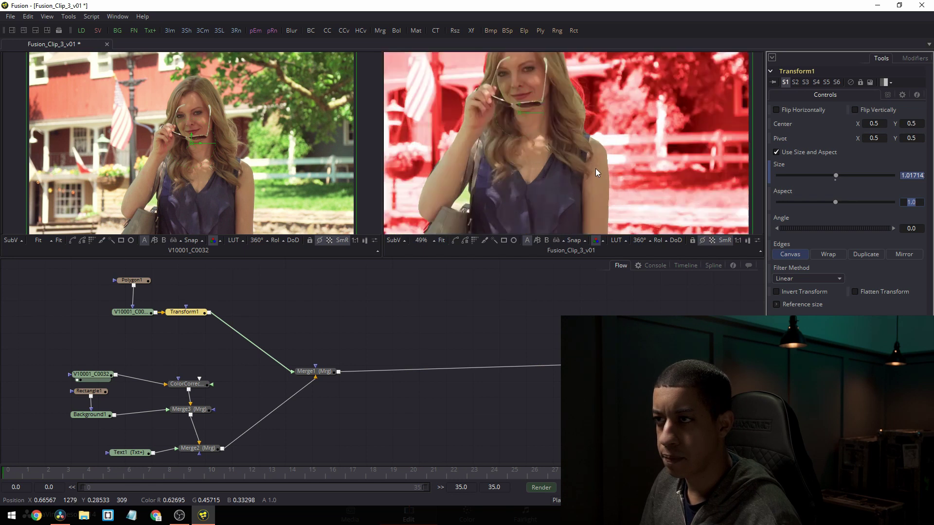
pyautogui.scroll(-2, 595, 168)
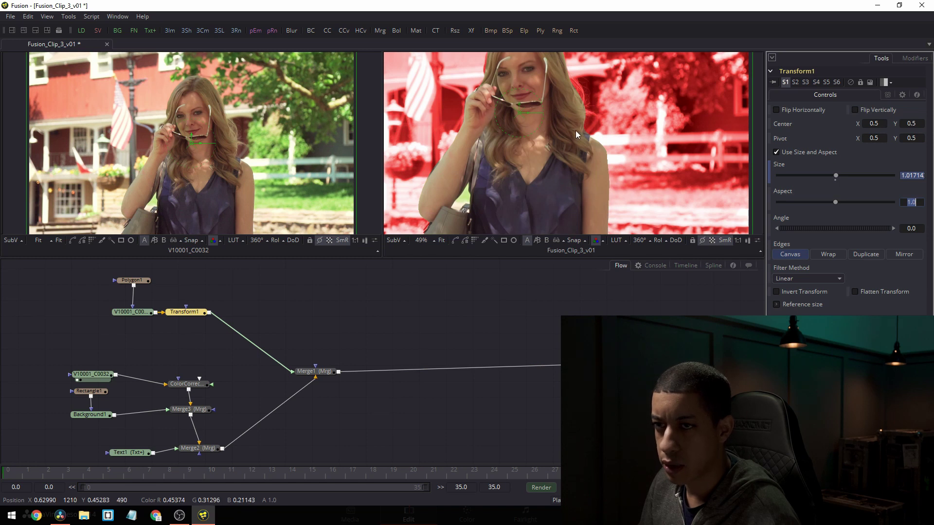
pyautogui.click(143, 282)
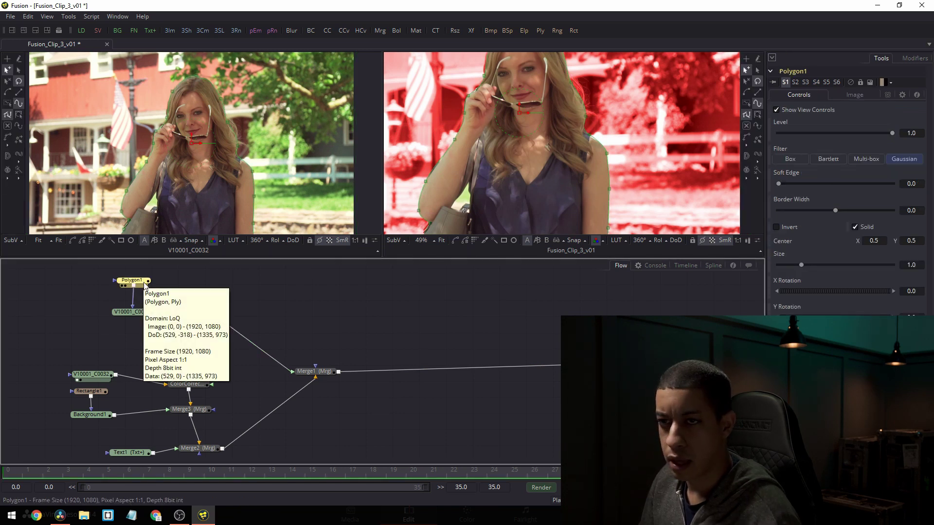
pyautogui.moveTo(780, 183); pyautogui.dragTo(787, 183)
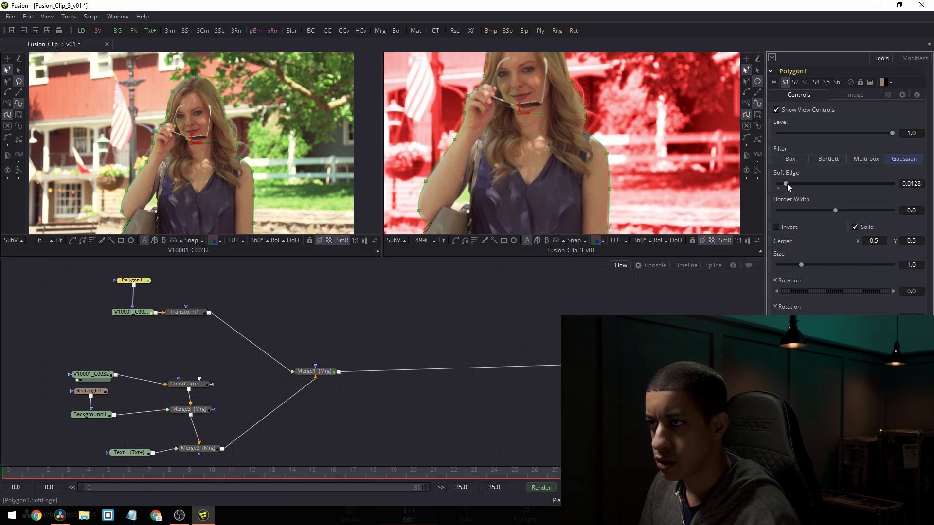
pyautogui.scroll(4, 567, 108)
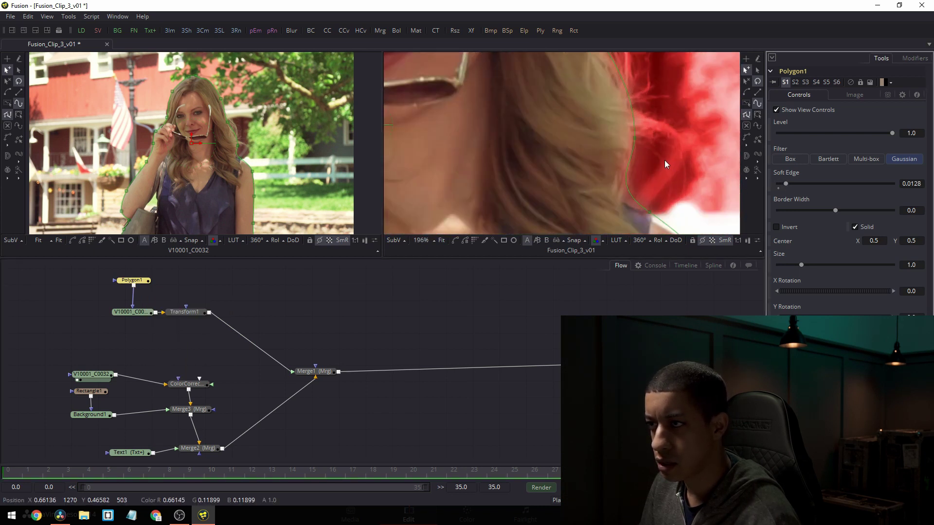
pyautogui.scroll(-3, 662, 162)
pyautogui.scroll(1, 470, 173)
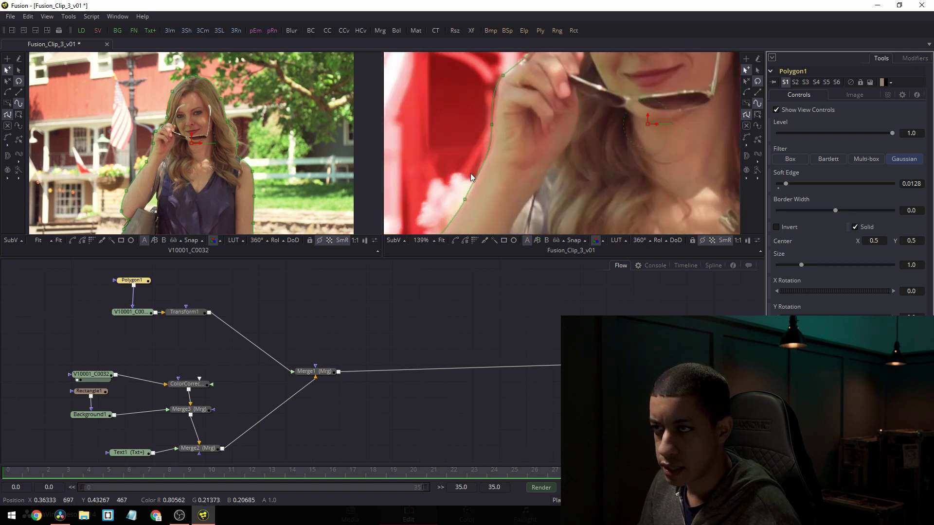
pyautogui.moveTo(786, 185); pyautogui.dragTo(775, 186)
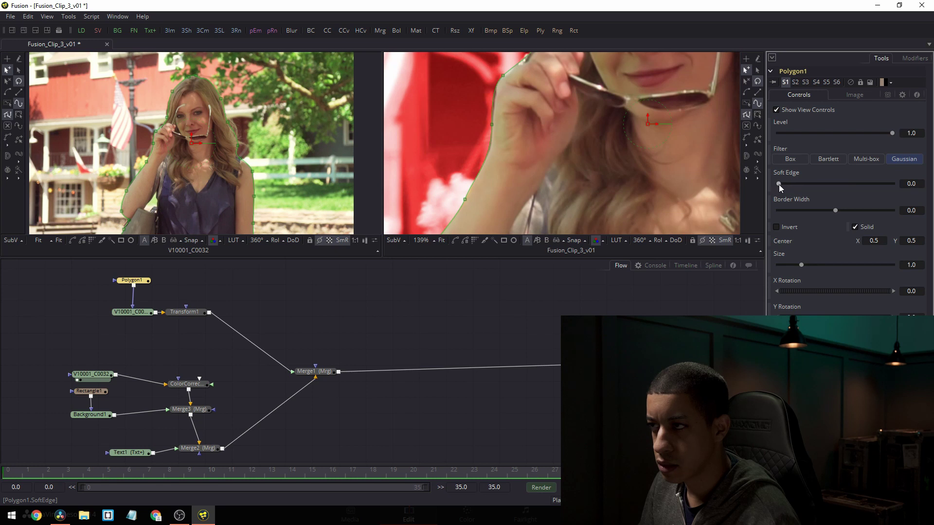
pyautogui.moveTo(778, 185); pyautogui.dragTo(786, 184)
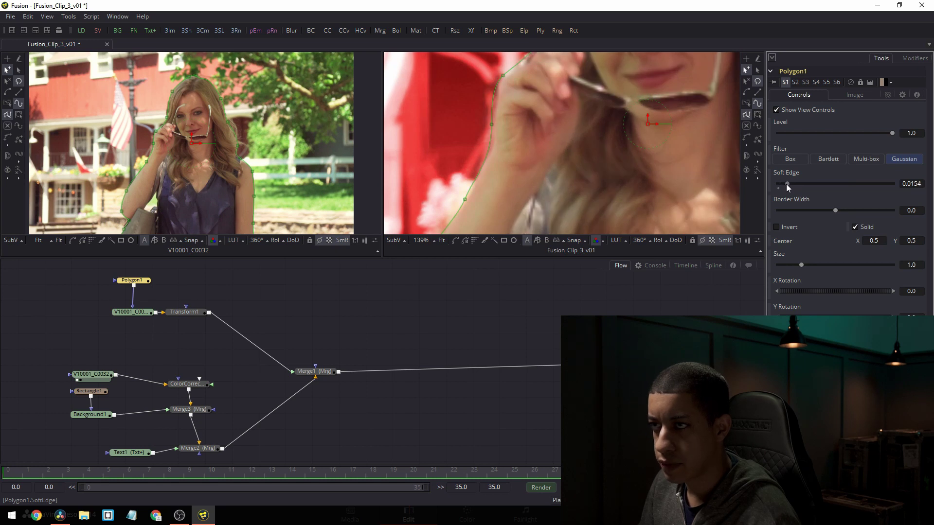
pyautogui.scroll(-3, 547, 158)
pyautogui.scroll(5, 546, 155)
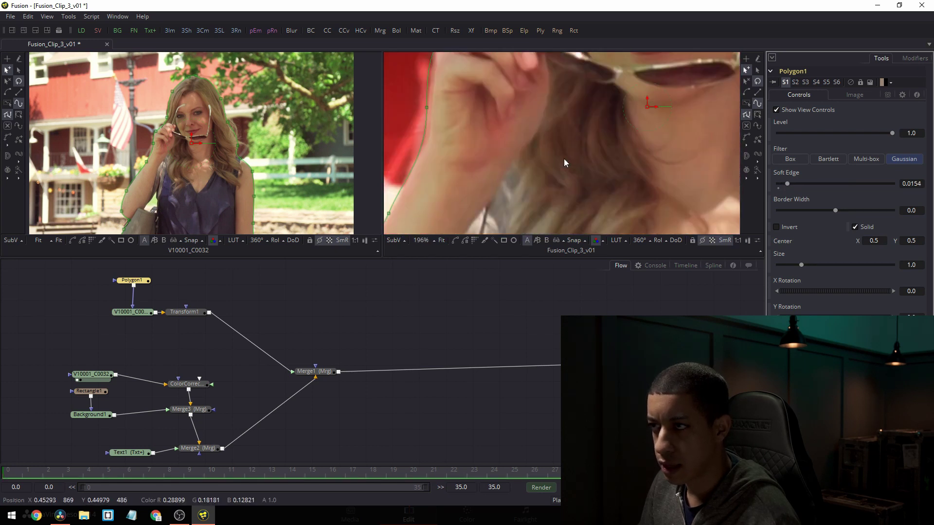
pyautogui.scroll(-6, 534, 168)
pyautogui.scroll(-1, 512, 196)
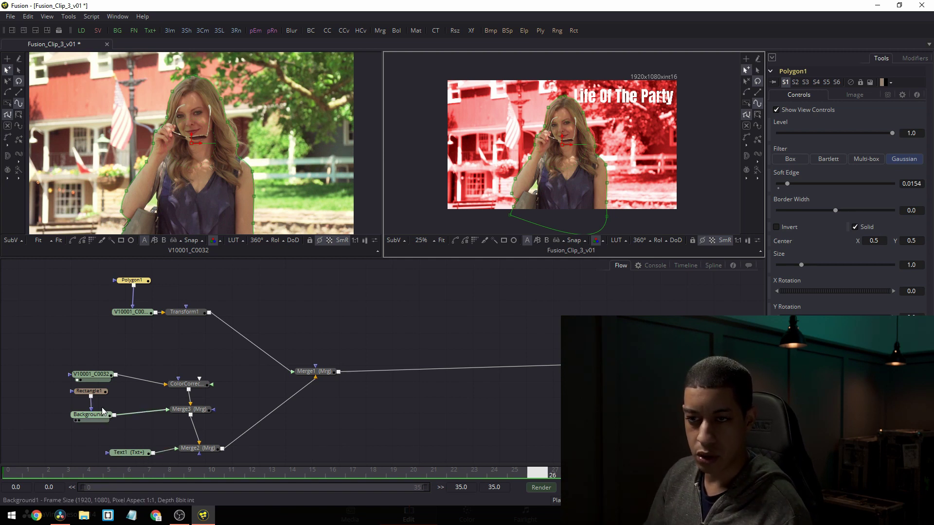
# Lower ColorCorrector1's master saturation from 0.752 to 0.701 in the Colors tab.
pyautogui.click(187, 384)
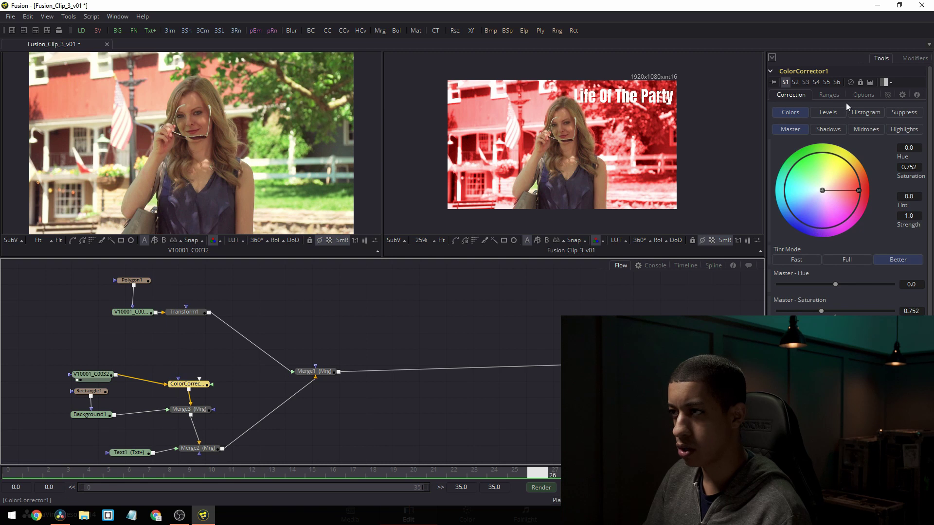
pyautogui.click(828, 112)
pyautogui.click(791, 112)
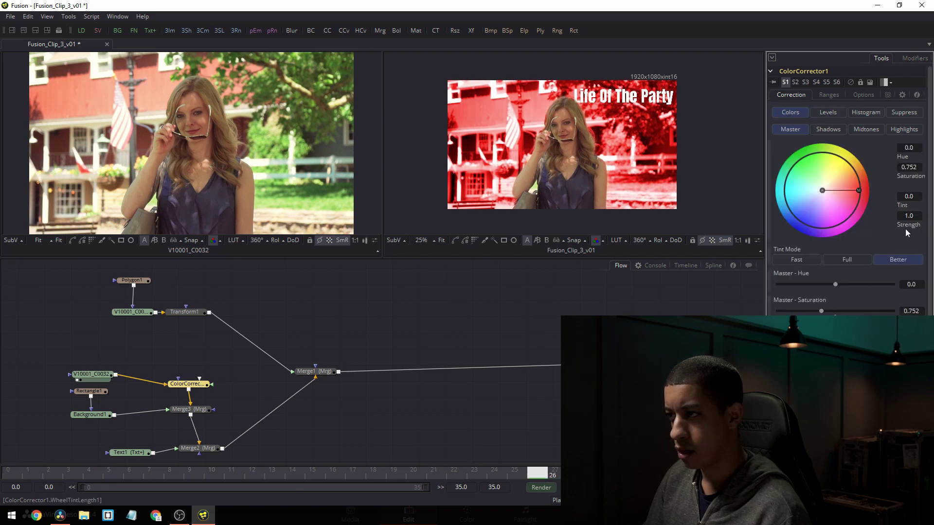
pyautogui.moveTo(819, 310); pyautogui.dragTo(816, 311)
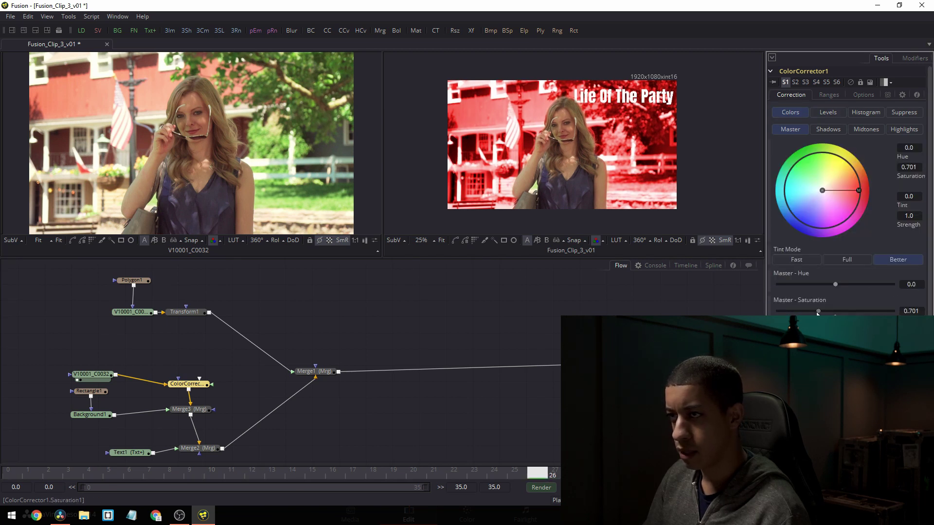
pyautogui.click(828, 112)
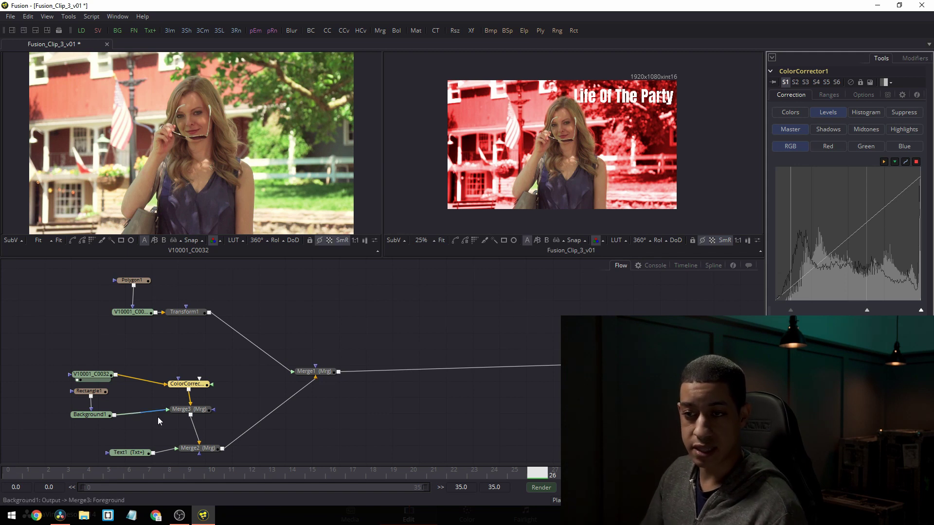
pyautogui.click(190, 450)
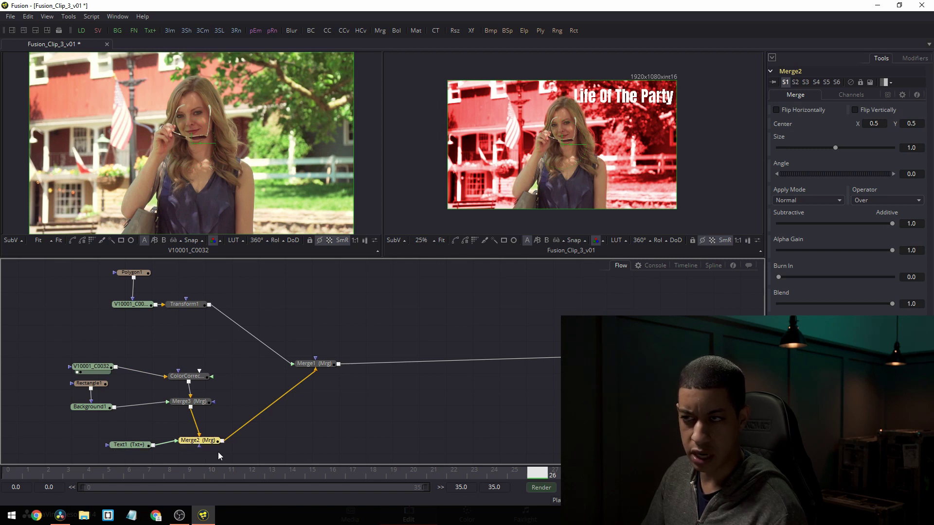
# Render the title comp's frames 0–35, then return from Fusion to the Edit page.
pyautogui.click(541, 488)
pyautogui.click(530, 370)
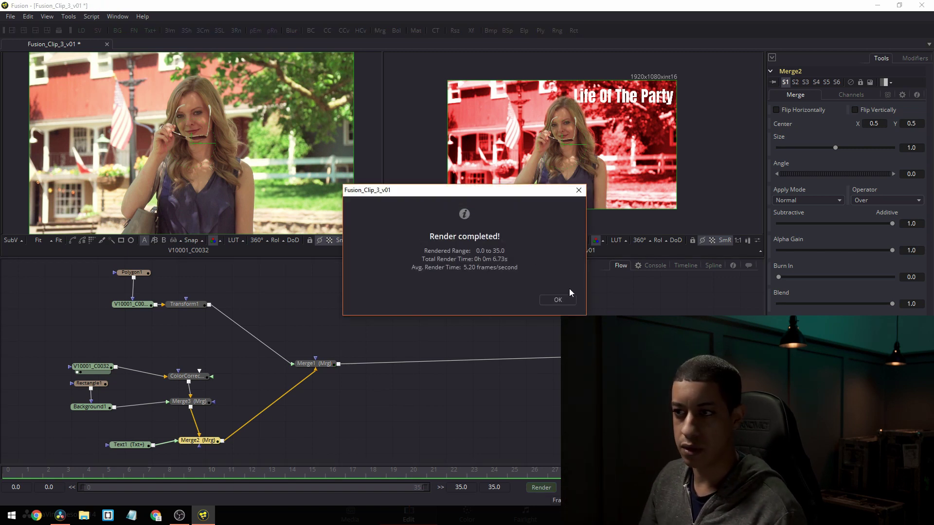
pyautogui.click(558, 300)
pyautogui.click(881, 5)
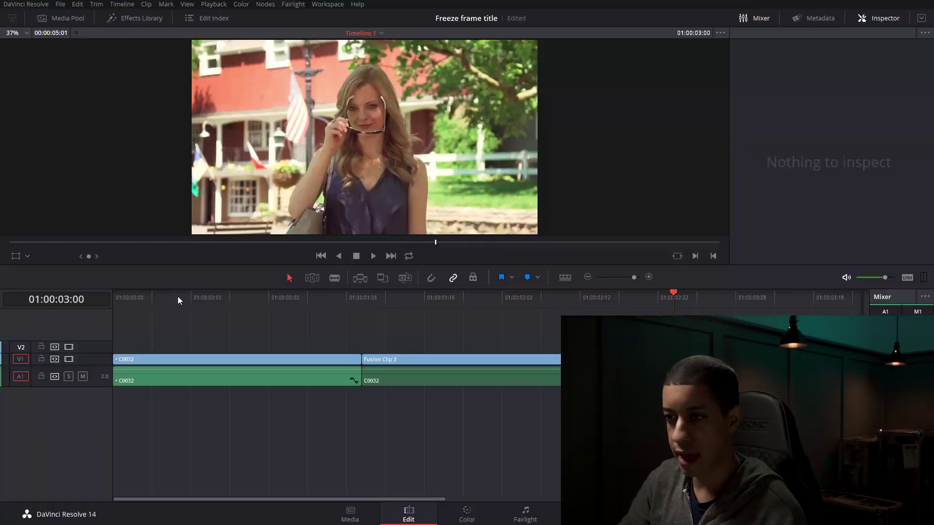
# Find the title's end frame and ripple-trim Fusion Clip 3 to the playhead.
pyautogui.click(632, 300)
pyautogui.moveTo(633, 303); pyautogui.dragTo(599, 308)
pyautogui.moveTo(541, 303); pyautogui.dragTo(595, 319)
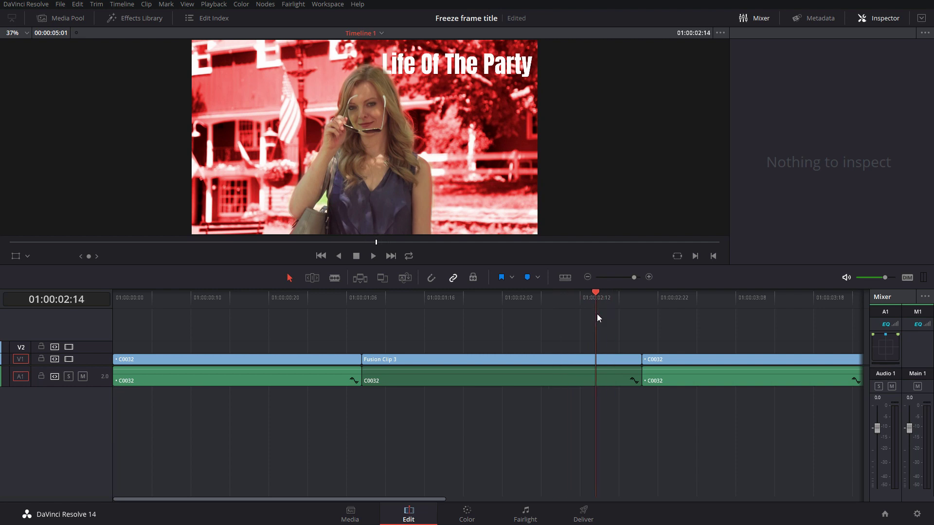
pyautogui.hotkey('ctrl', 'shift', ']')
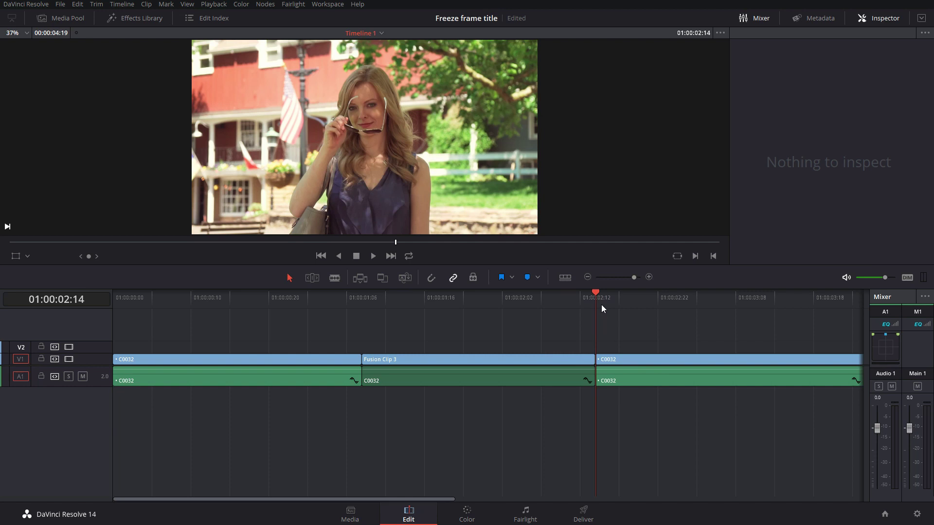
# Shift the last C0032 clip right, adjust its edge, and blade it at 01:00:03:00.
pyautogui.click(622, 361)
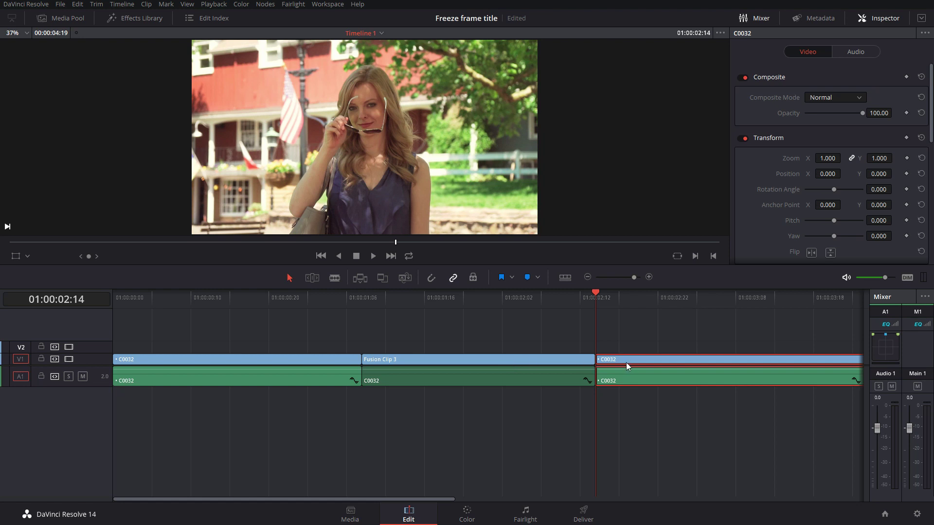
pyautogui.moveTo(626, 363); pyautogui.dragTo(673, 363)
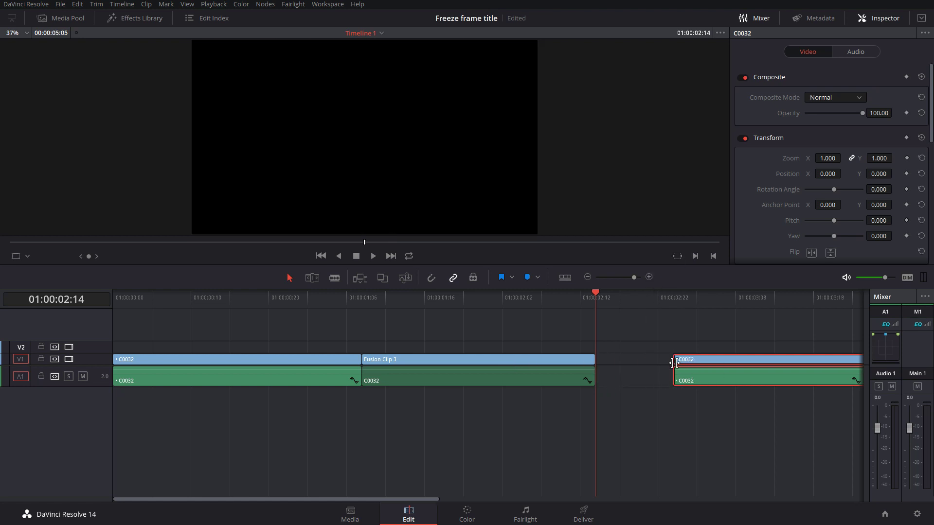
pyautogui.click(671, 361)
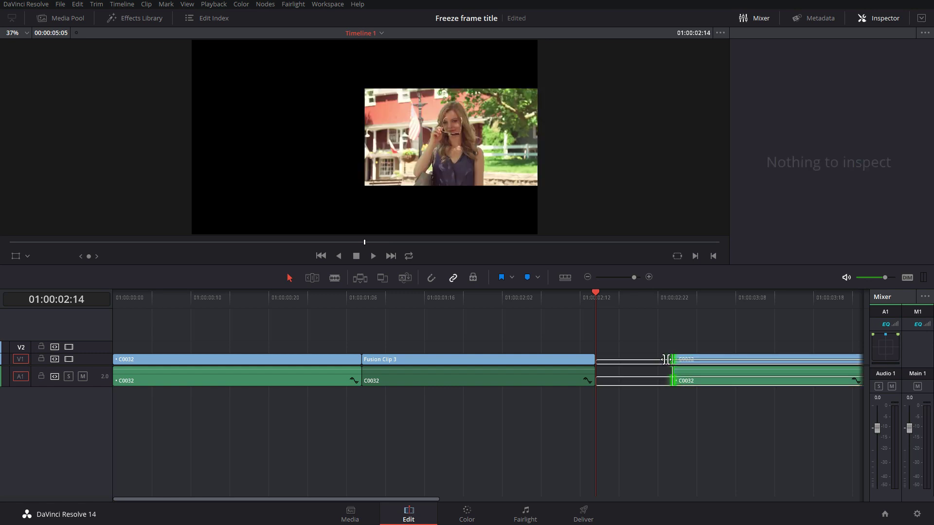
pyautogui.moveTo(664, 360); pyautogui.dragTo(663, 361)
pyautogui.click(673, 298)
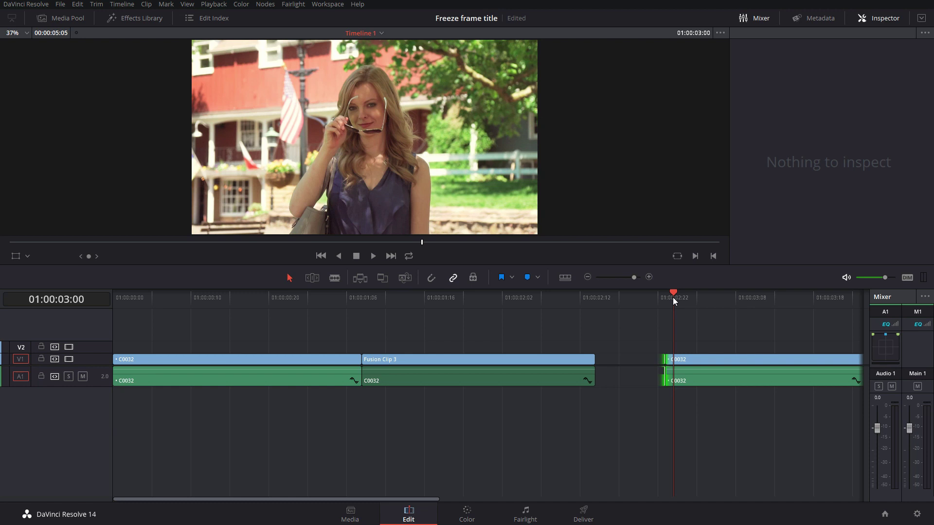
pyautogui.hotkey('ctrl', 'b')
# Turn the short split C0032 piece into a freeze frame via Change Clip Speed.
pyautogui.moveTo(670, 362); pyautogui.dragTo(654, 361)
pyautogui.rightClick(661, 366)
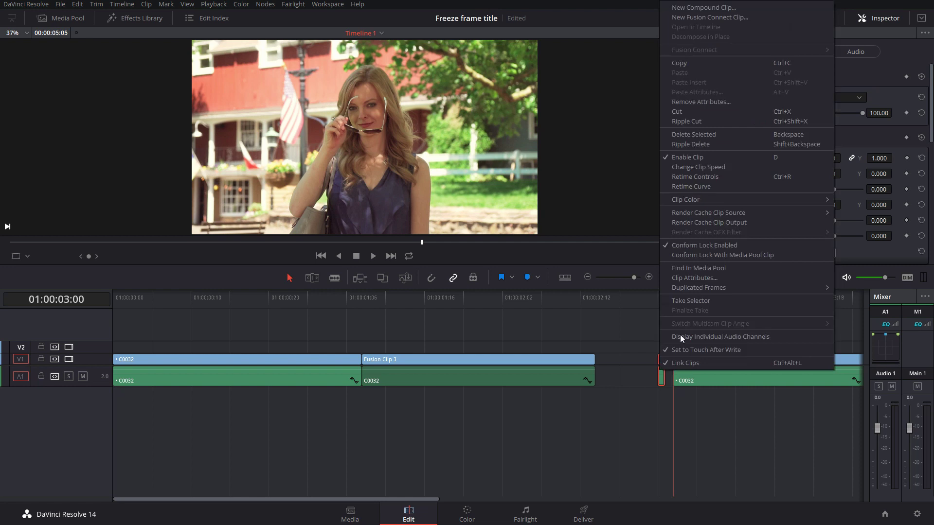
pyautogui.click(715, 169)
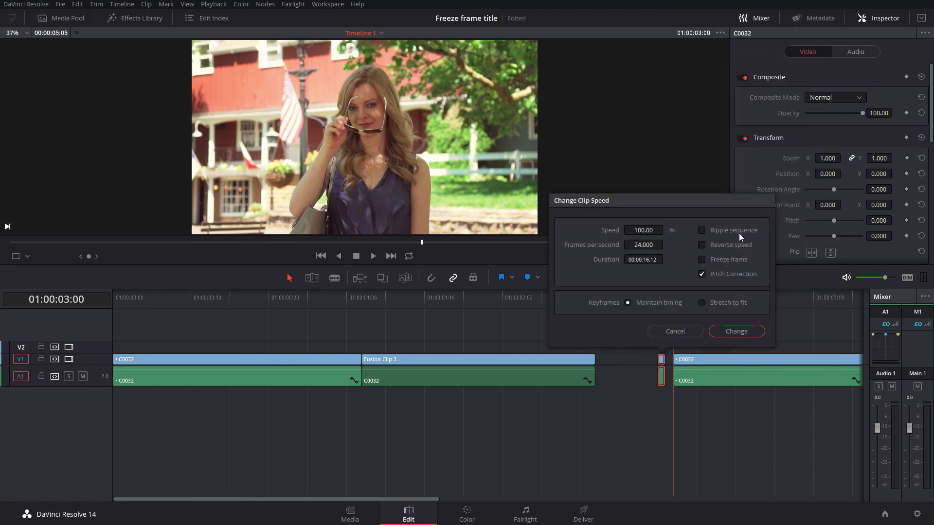
pyautogui.click(729, 259)
pyautogui.click(736, 331)
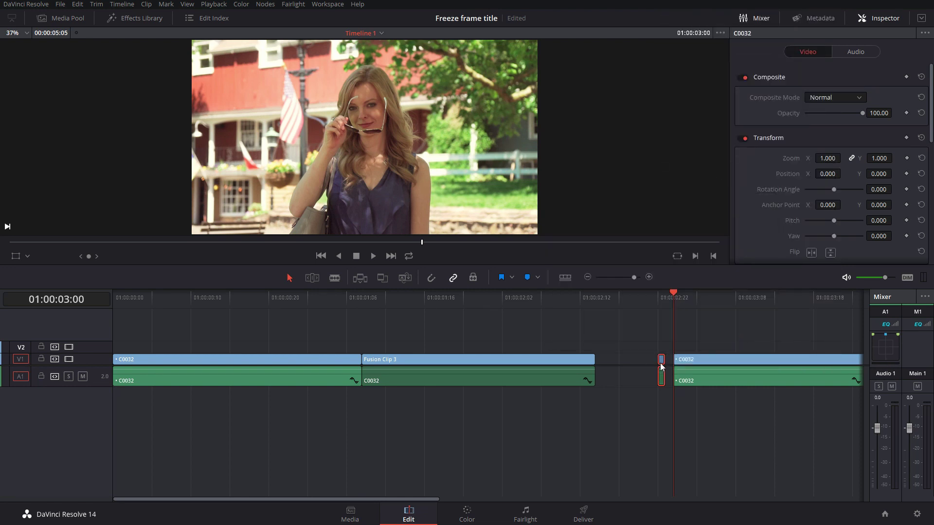
# Put Fusion Clip 3 on V2, slide the freeze frame under it, and close the gap.
pyautogui.click(539, 360)
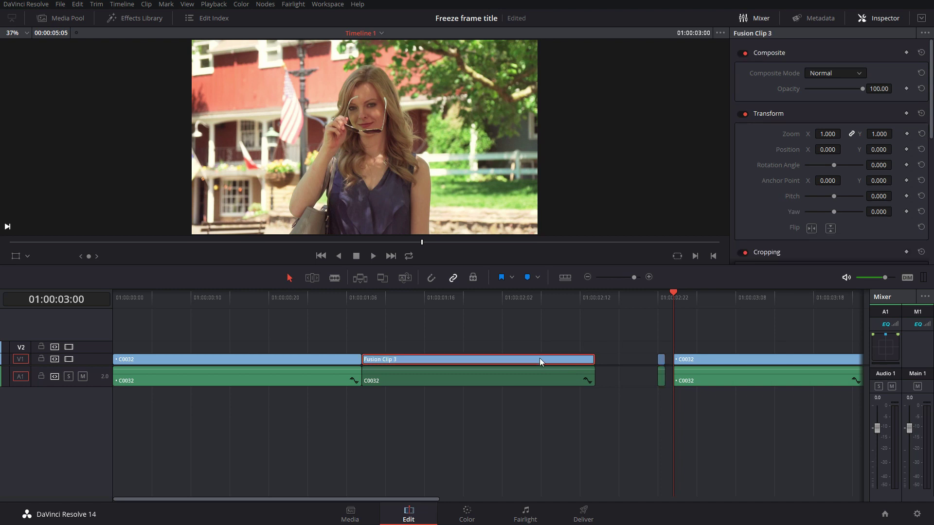
pyautogui.moveTo(539, 360); pyautogui.dragTo(539, 348)
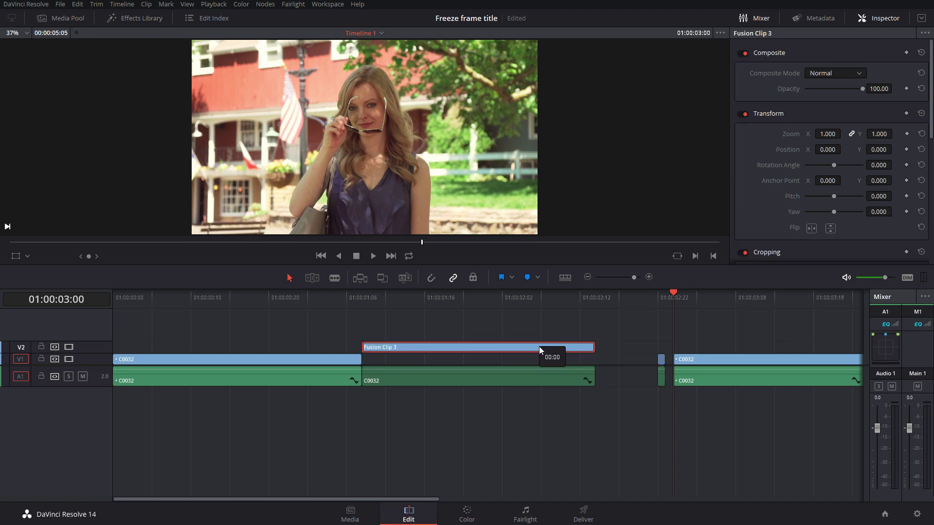
pyautogui.click(661, 380)
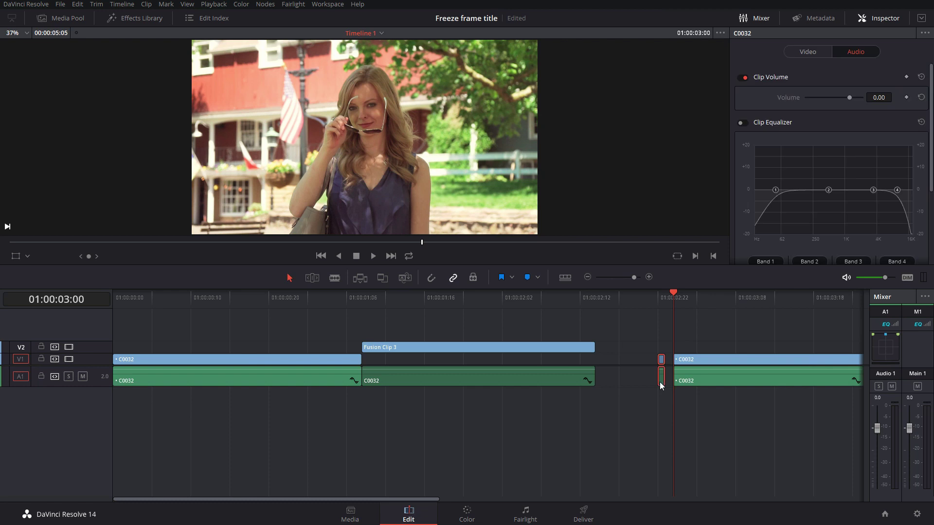
pyautogui.rightClick(661, 382)
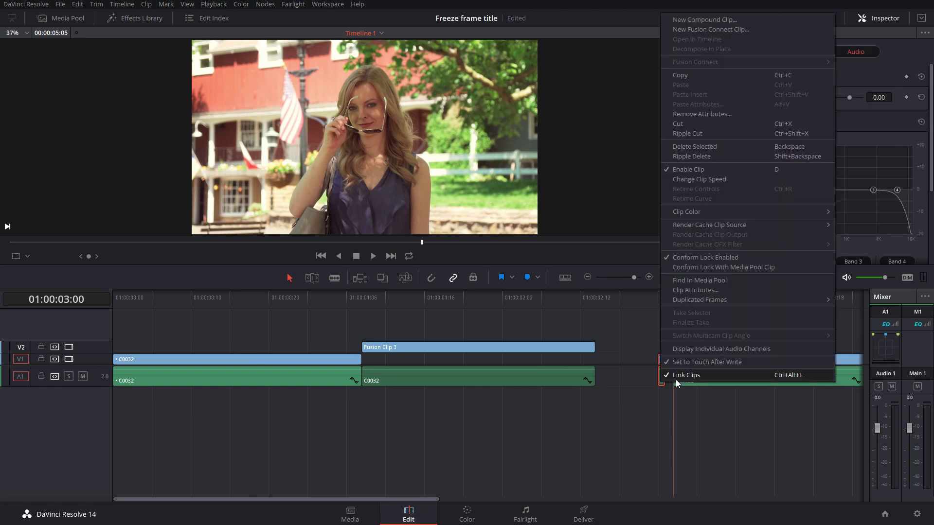
pyautogui.click(662, 447)
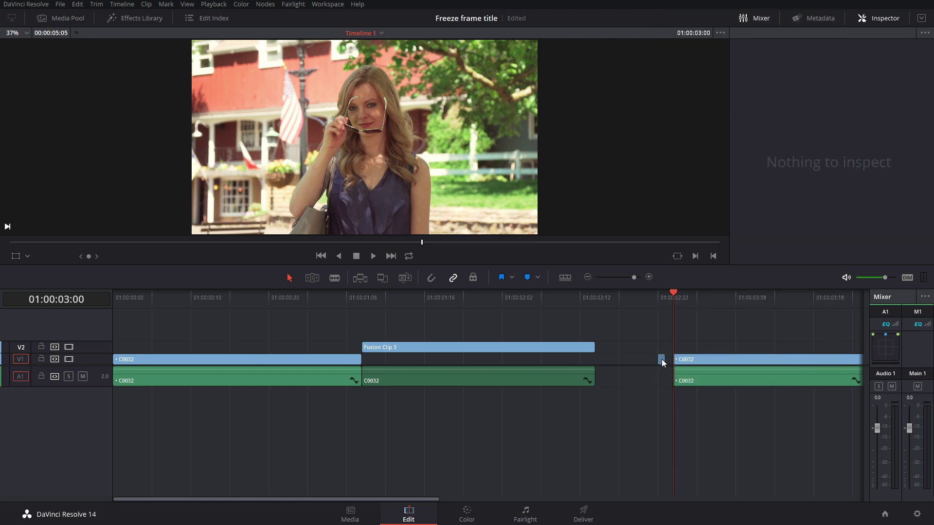
pyautogui.moveTo(661, 359)
pyautogui.mouseDown()
pyautogui.moveTo(364, 357)
pyautogui.moveTo(603, 363)
pyautogui.mouseUp()
pyautogui.moveTo(787, 361); pyautogui.dragTo(709, 359)
# Keyframe Fusion Clip 3's opacity from 0 at its start to 100 three frames later.
pyautogui.click(519, 302)
pyautogui.press('space')
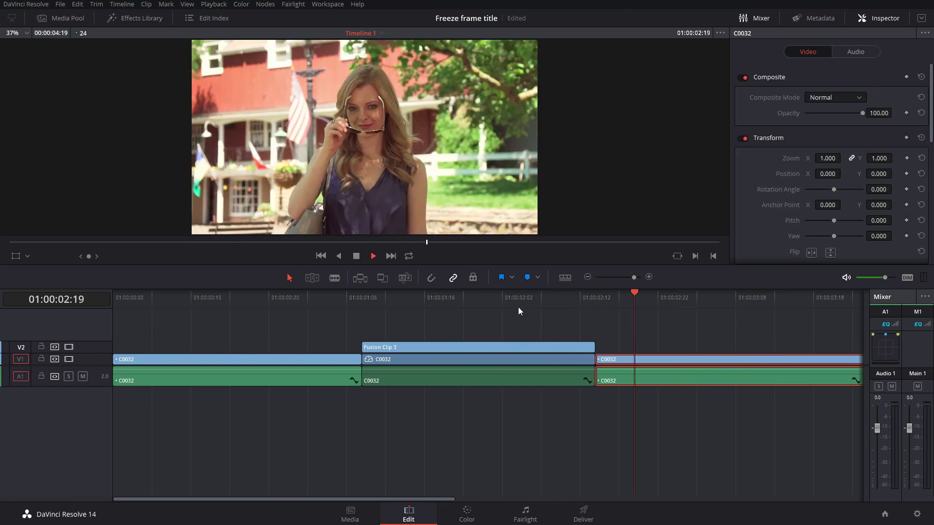
pyautogui.moveTo(518, 307); pyautogui.dragTo(364, 319)
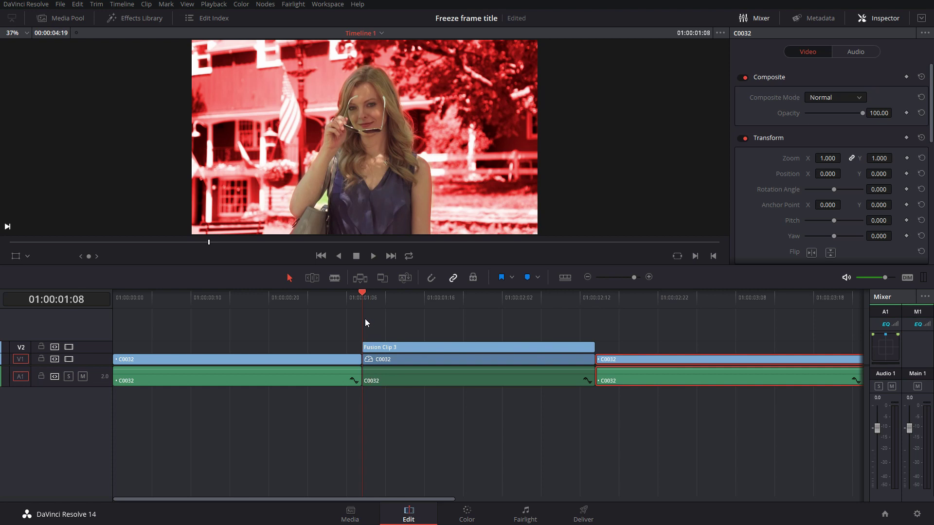
pyautogui.click(401, 346)
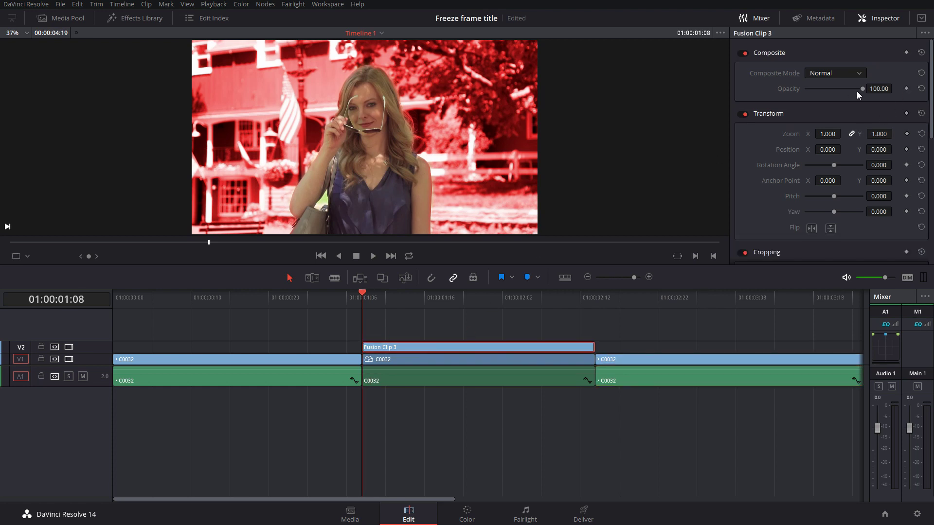
pyautogui.moveTo(856, 91); pyautogui.dragTo(746, 92)
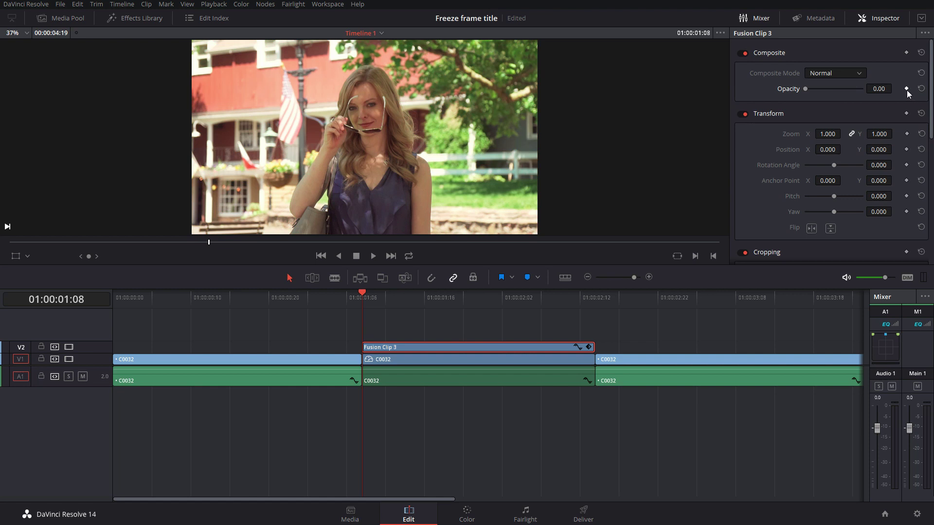
pyautogui.press('Right')
pyautogui.press('Right')
pyautogui.press('Right')
pyautogui.moveTo(844, 92); pyautogui.dragTo(875, 92)
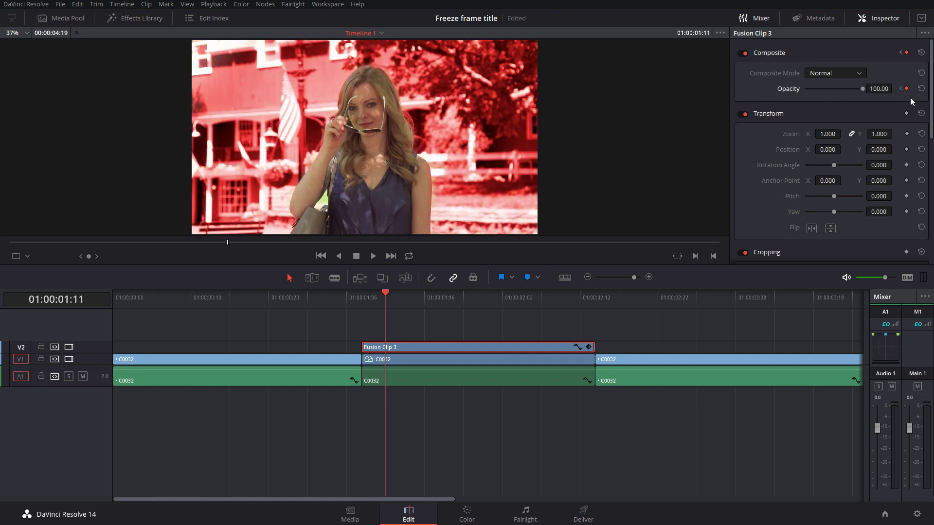
# Add opacity keyframes near Fusion Clip 3's end so the title fades out.
pyautogui.moveTo(587, 298); pyautogui.dragTo(597, 299)
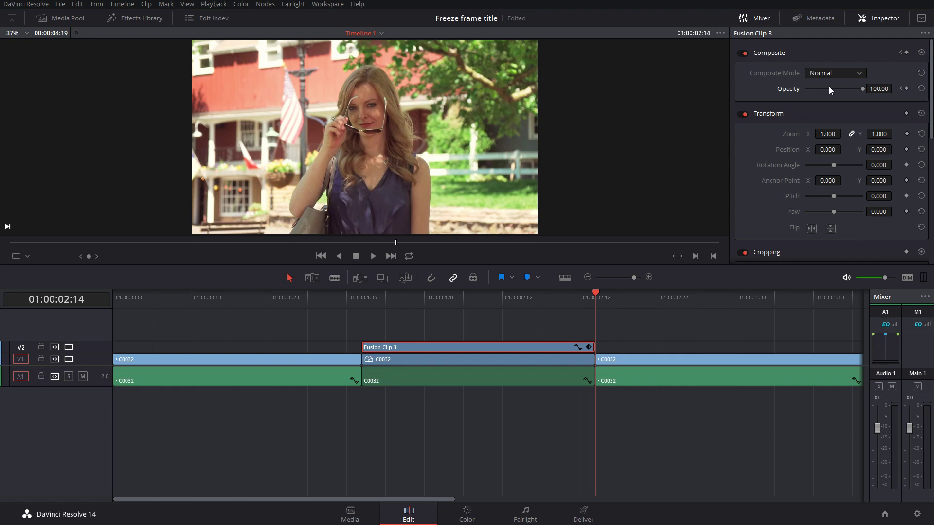
pyautogui.press('Left')
pyautogui.press('Left')
pyautogui.press('Left')
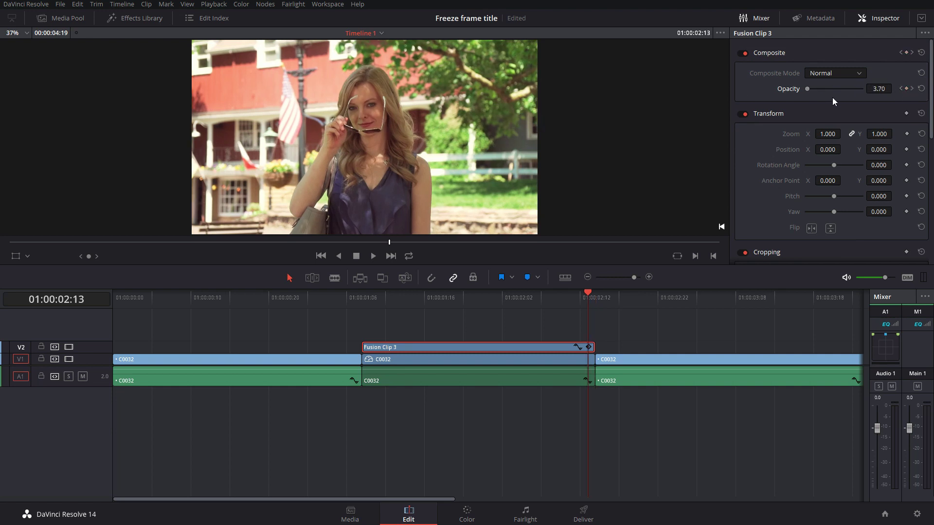
pyautogui.moveTo(825, 89); pyautogui.dragTo(903, 100)
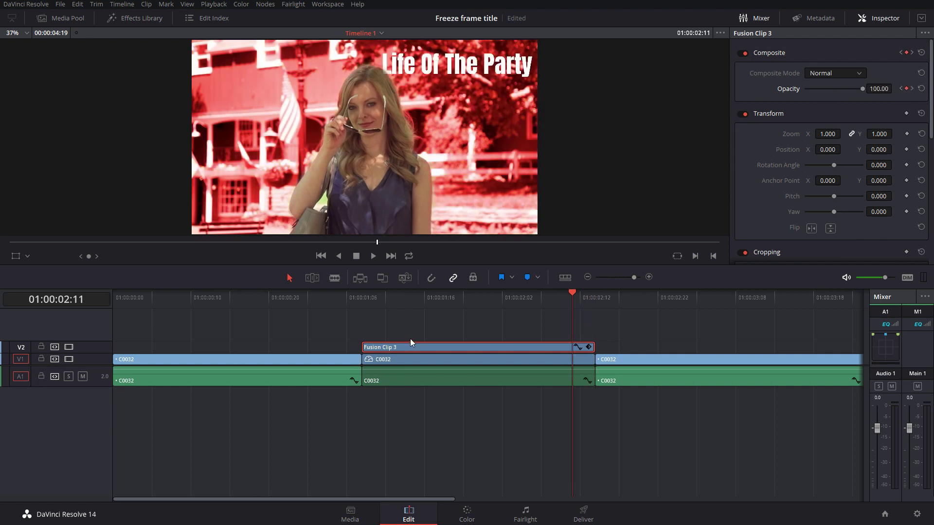
pyautogui.click(352, 306)
pyautogui.click(151, 299)
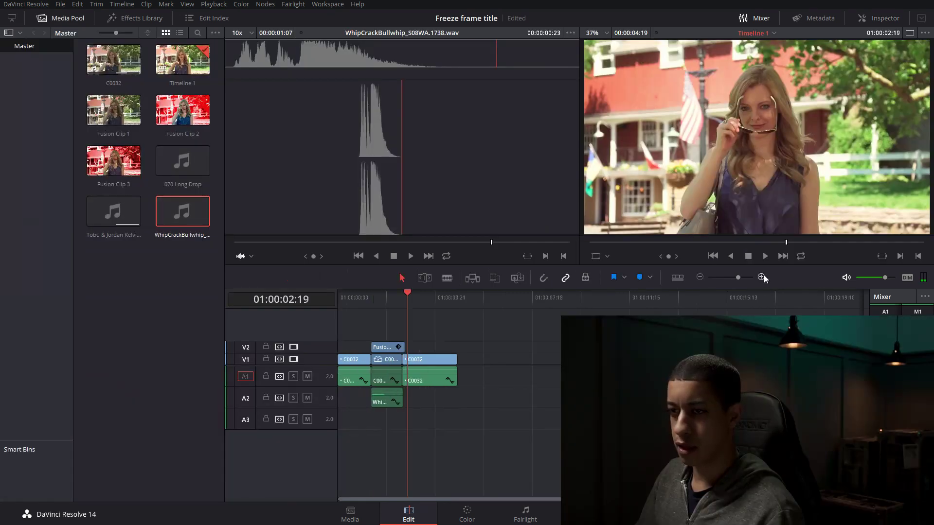
# Zoom the timeline in around the title and the whip sound effect on A2.
pyautogui.click(762, 277)
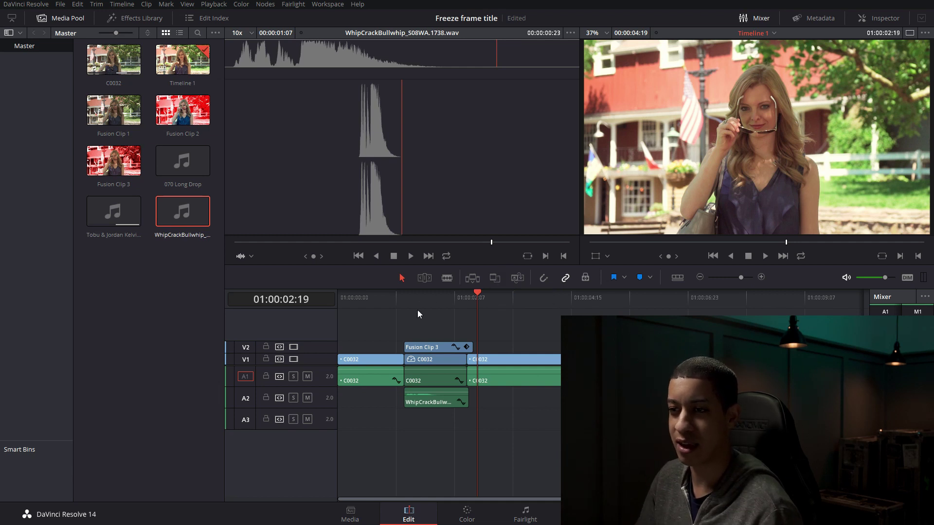
pyautogui.press('Home')
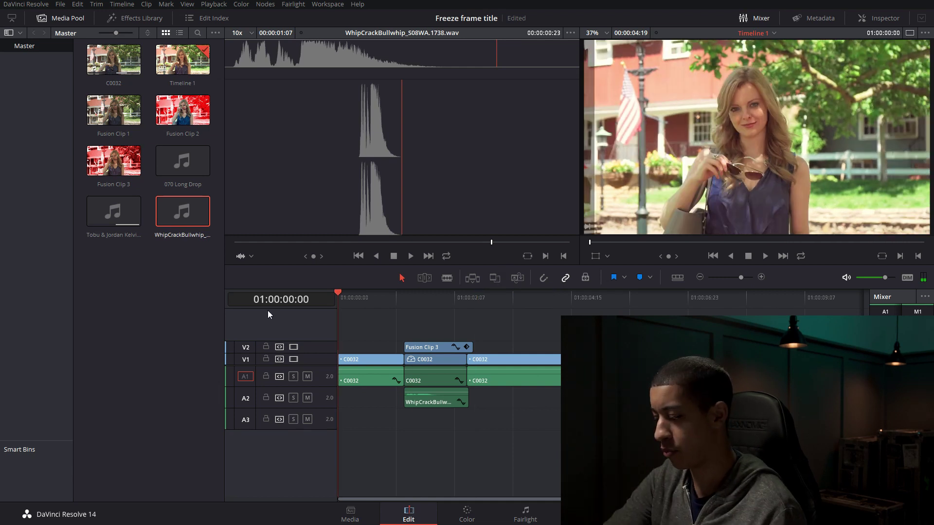